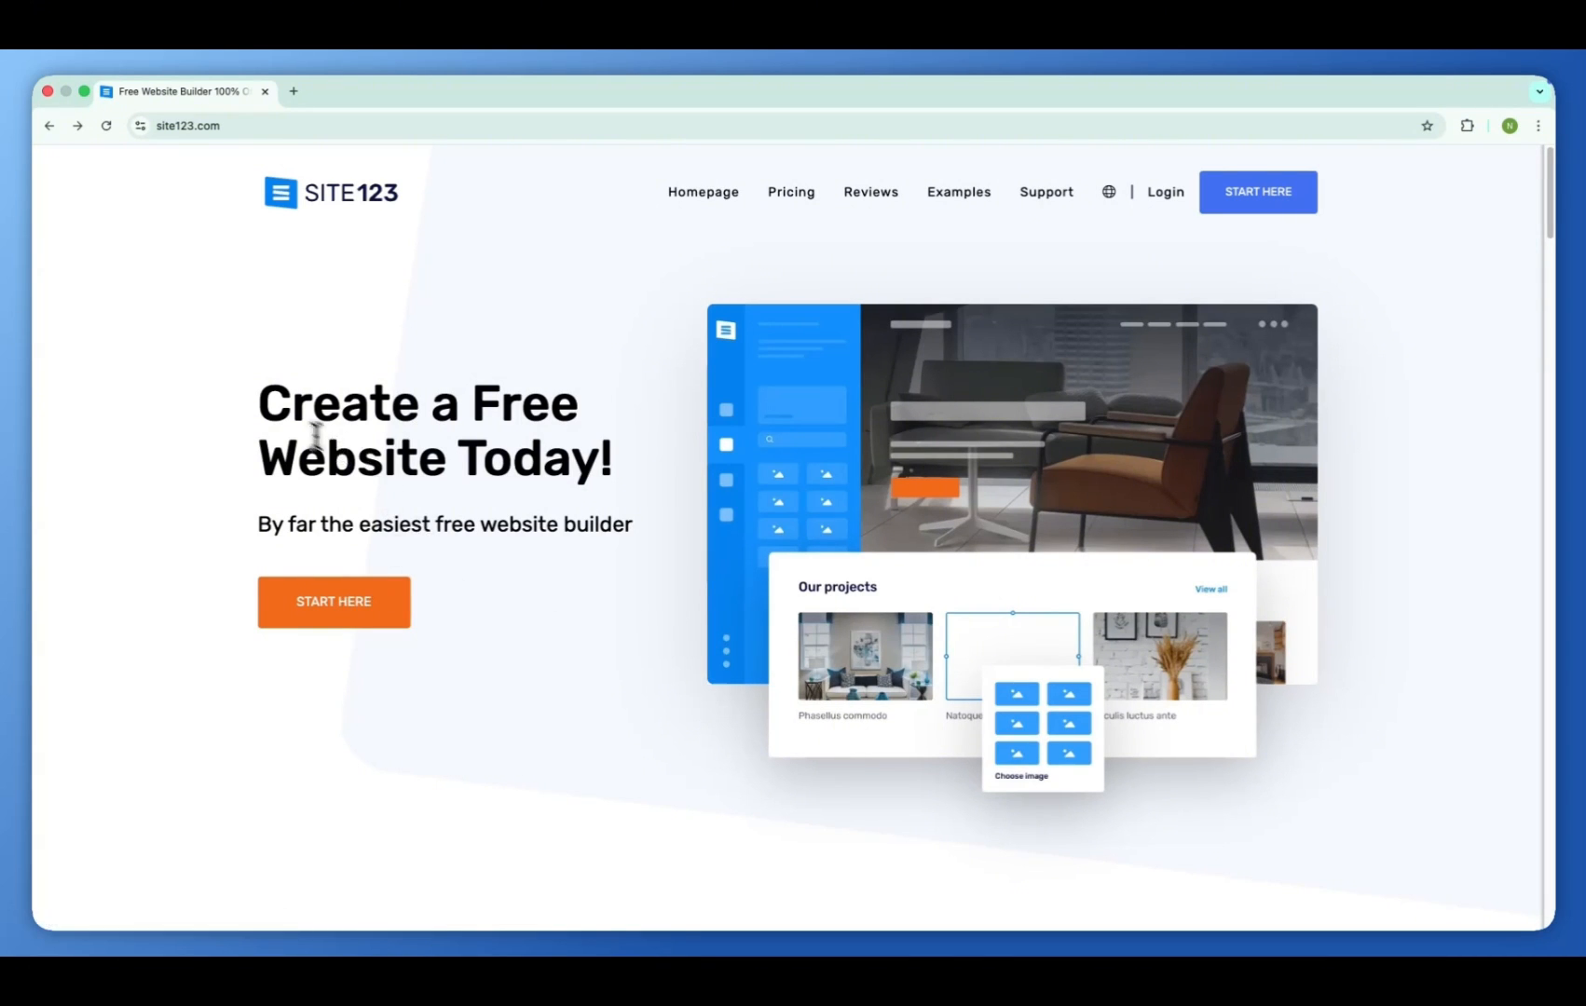
- Start creating a free website and choose Landing Page as the website type
drag(292, 407, 570, 466)
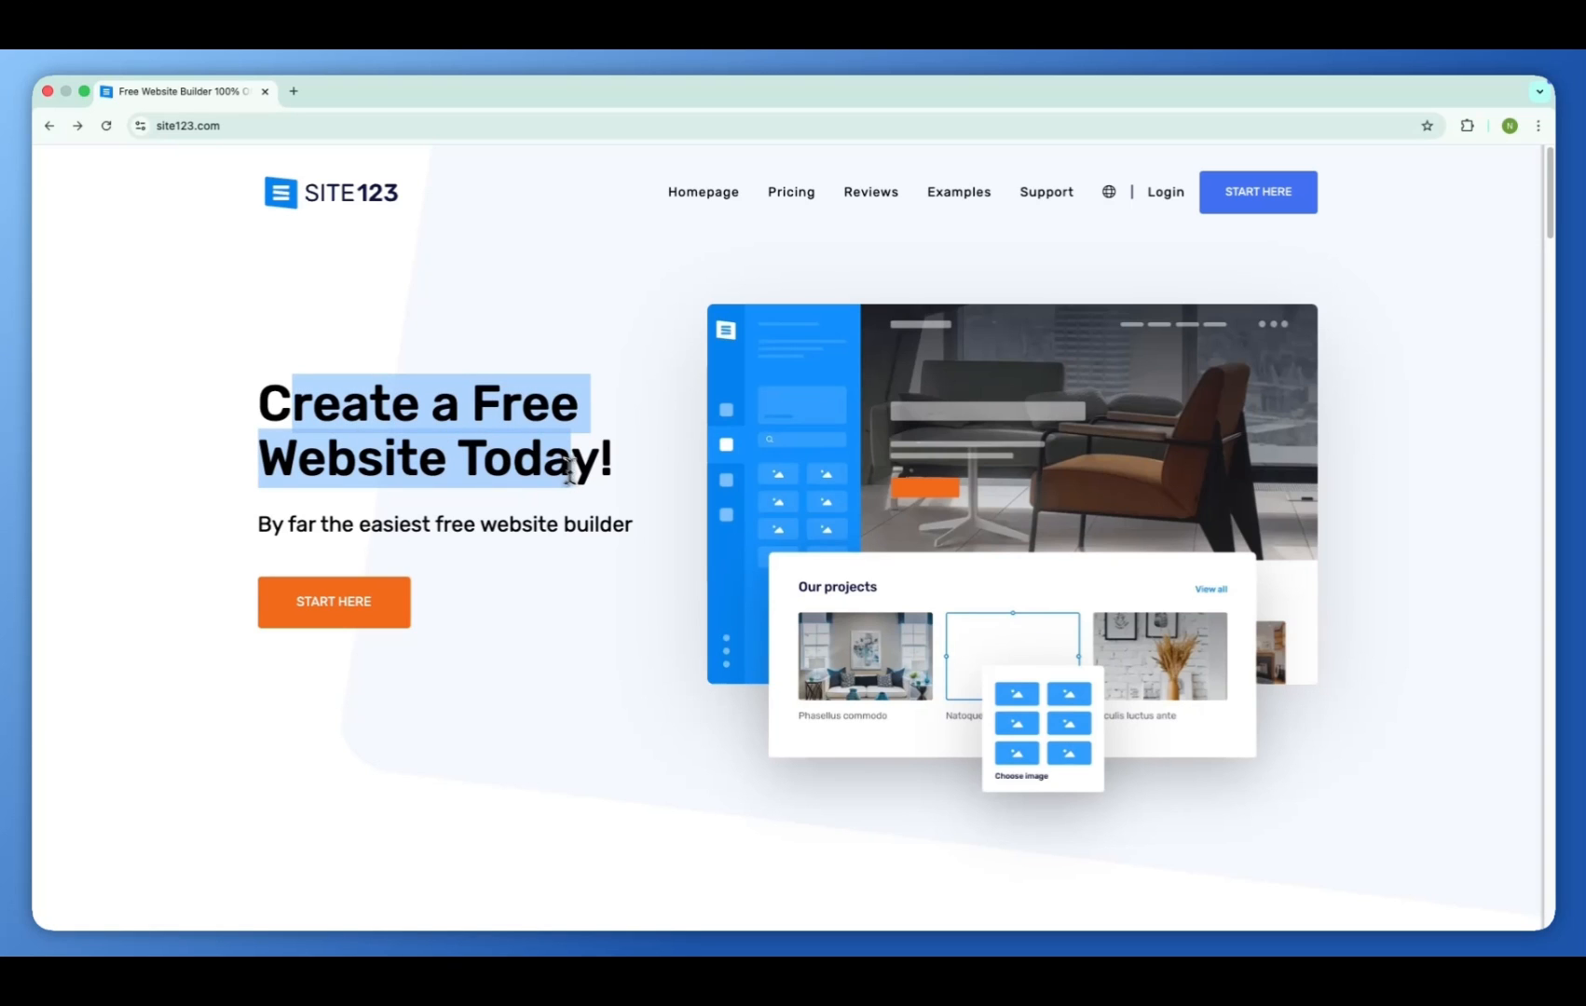
click(544, 521)
click(368, 607)
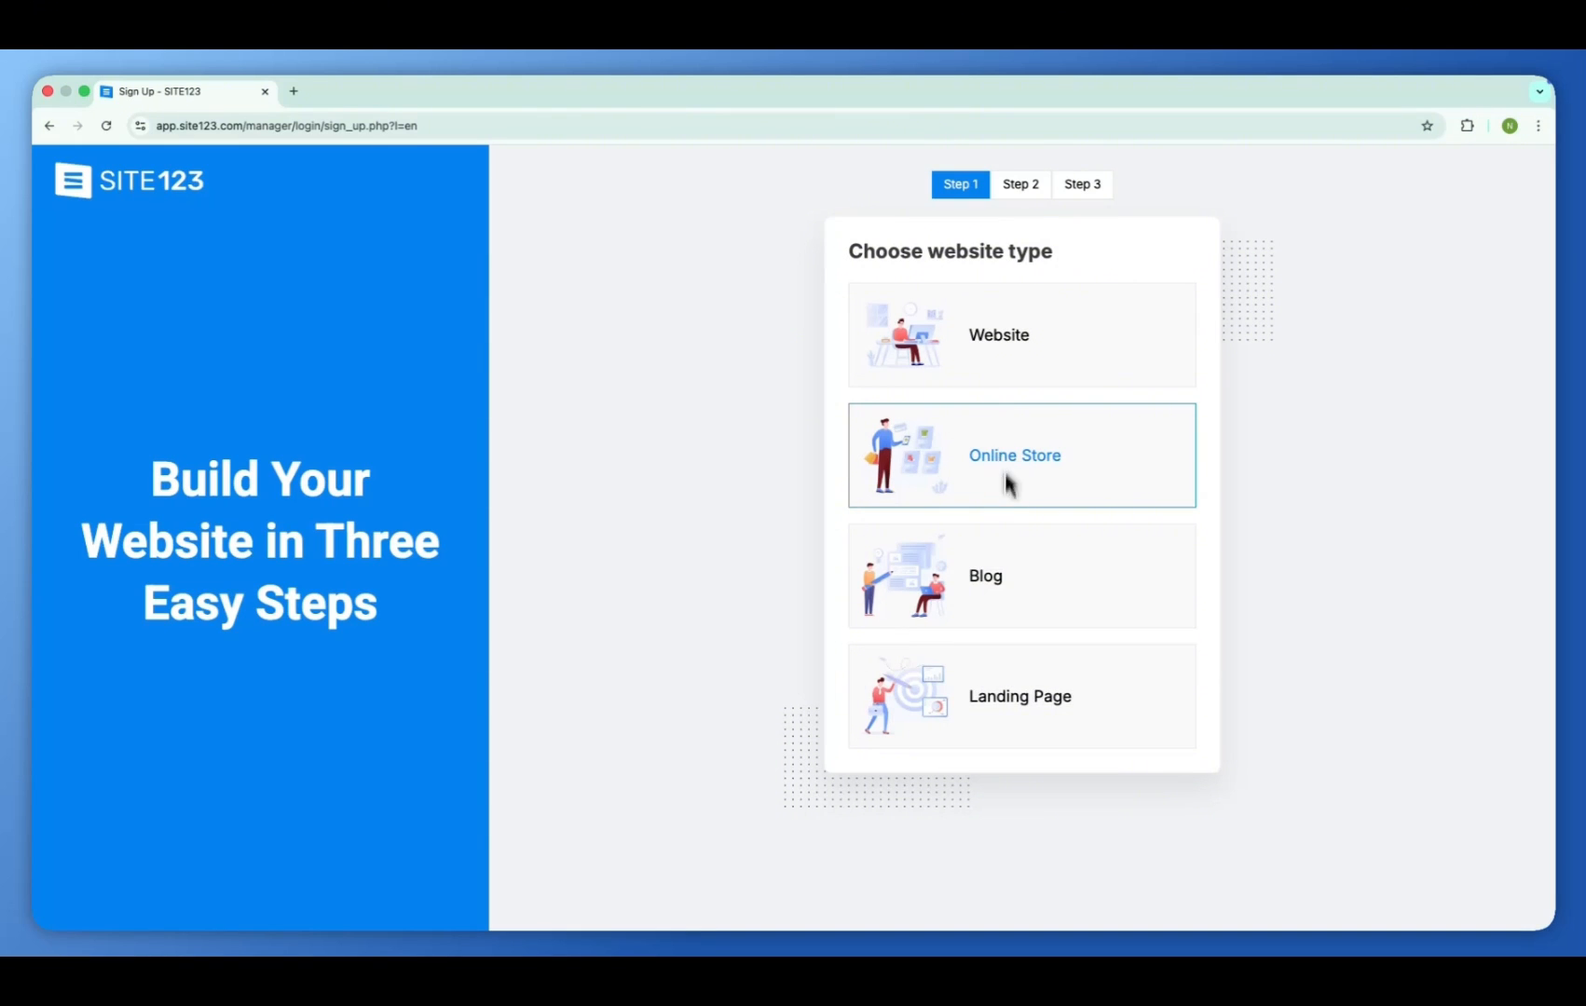
click(1048, 685)
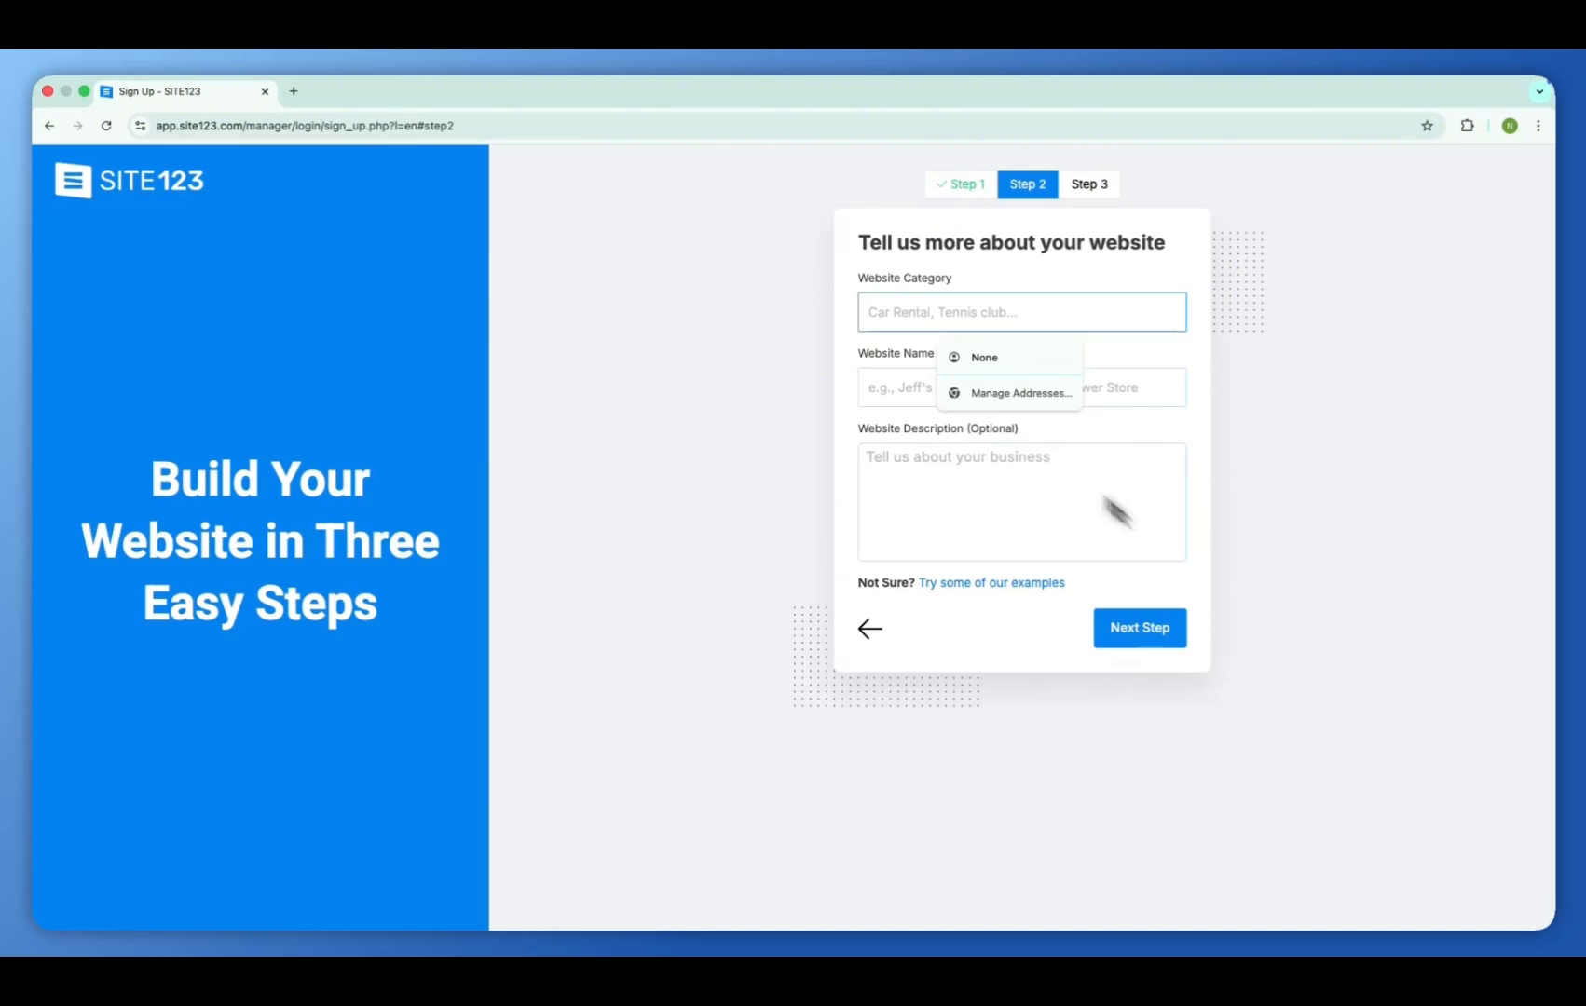
- Review the website category, name and optional description fields of the sign-up form
click(1285, 548)
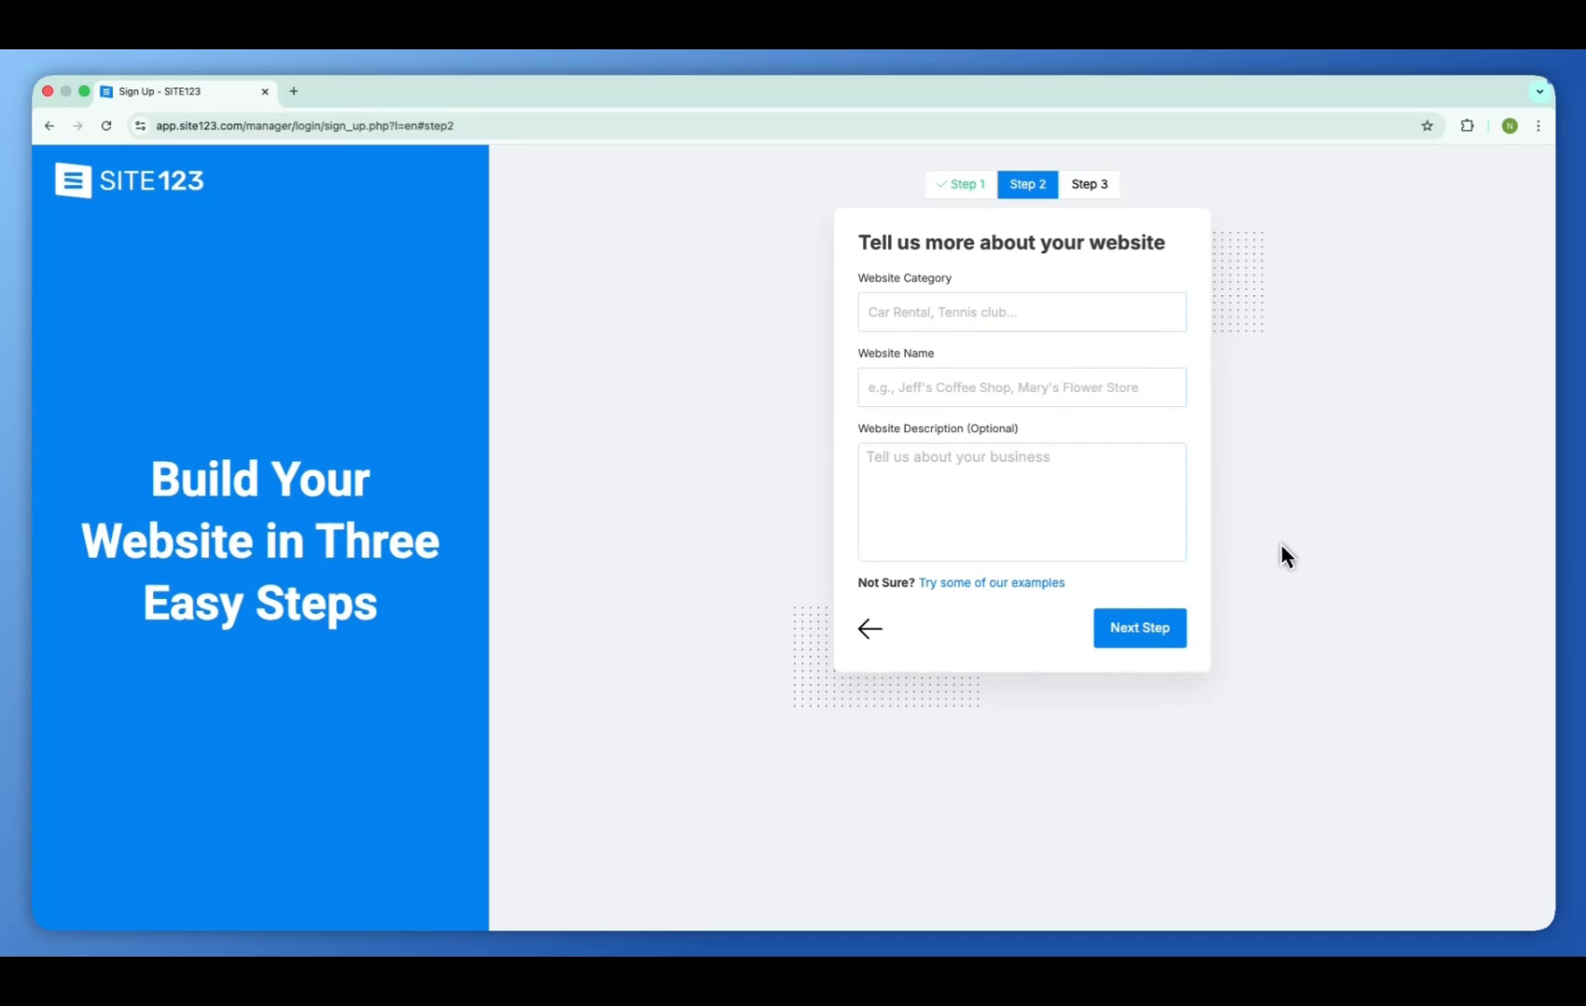
drag(859, 240, 1136, 271)
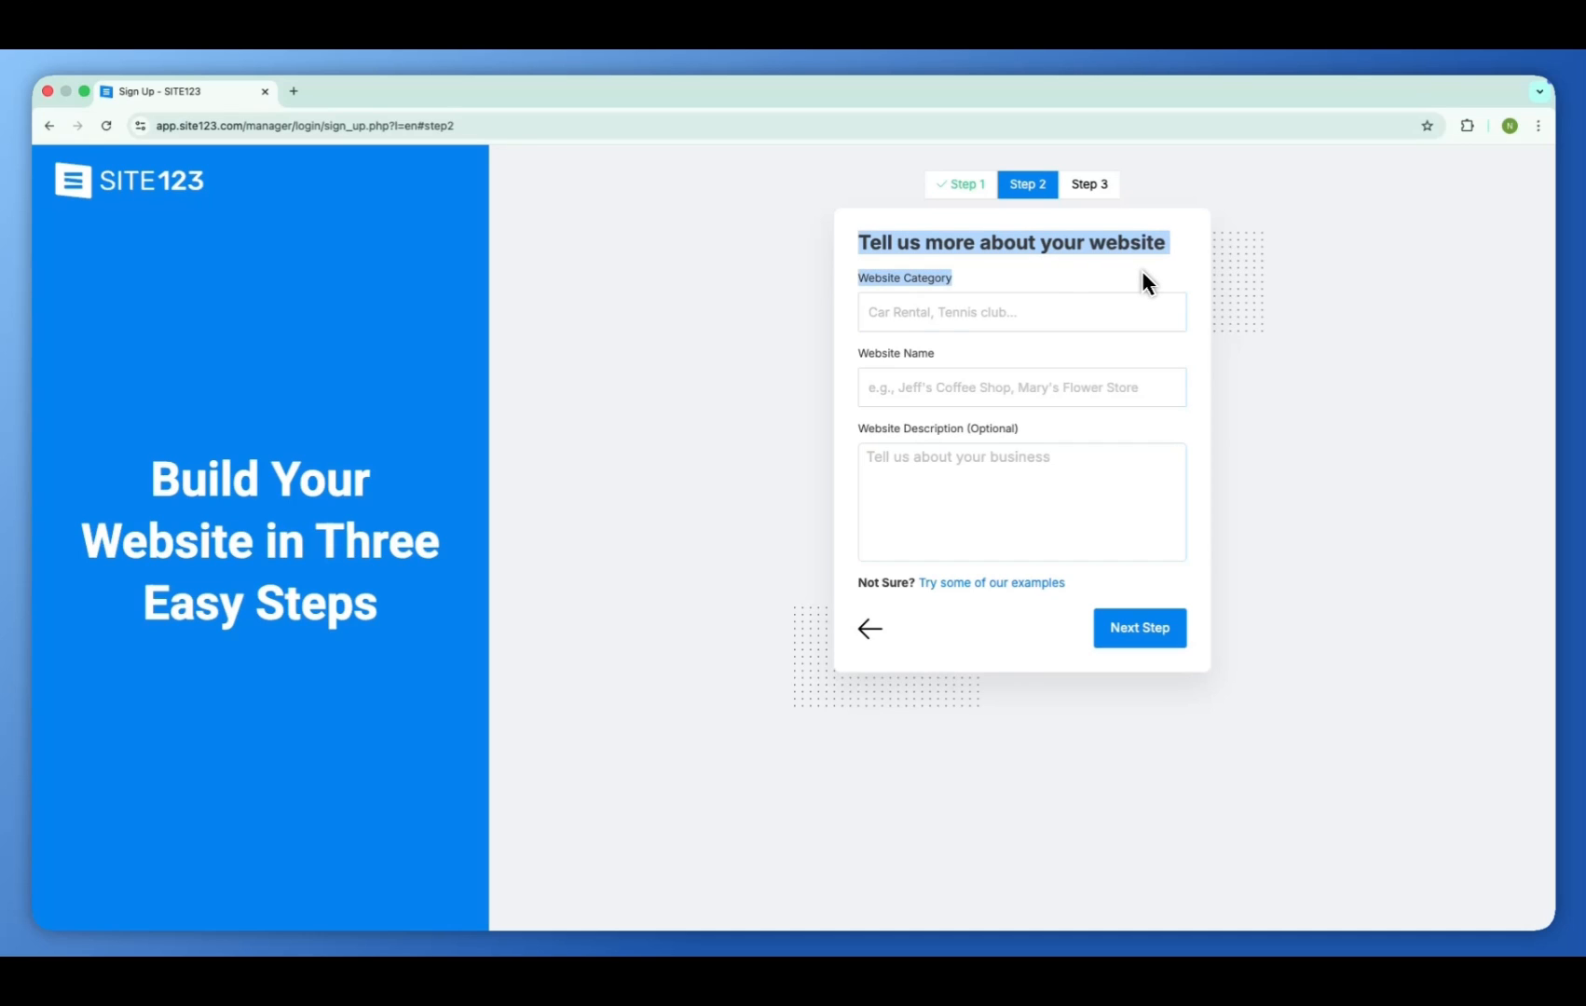
click(1142, 272)
click(1068, 320)
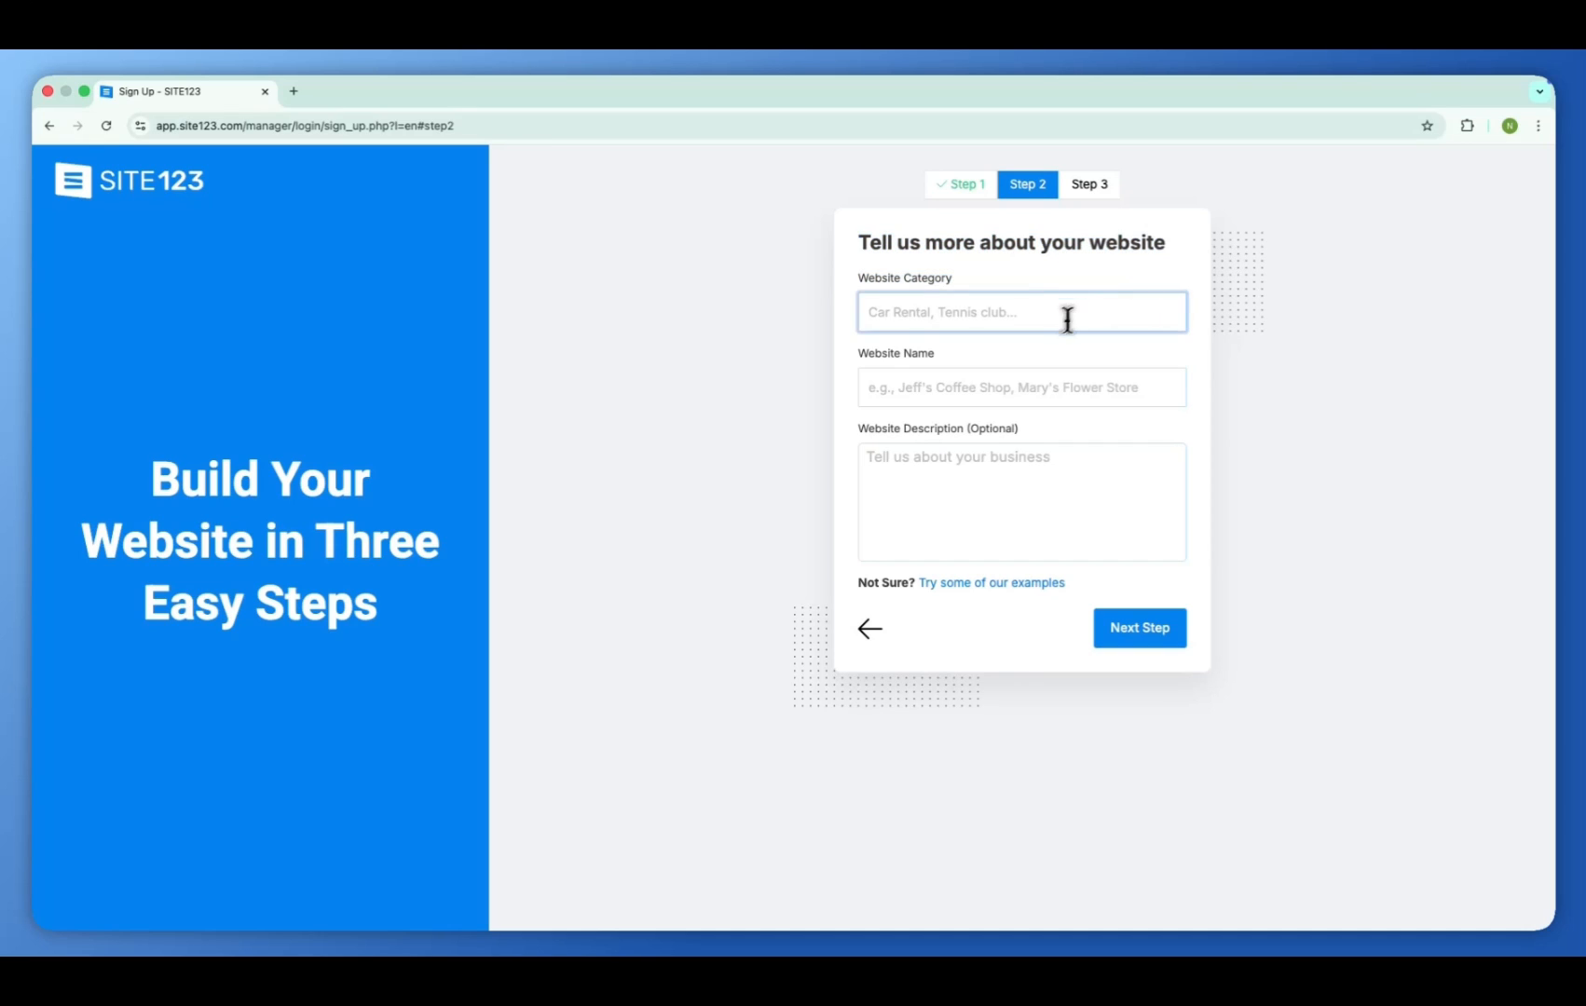
click(1056, 376)
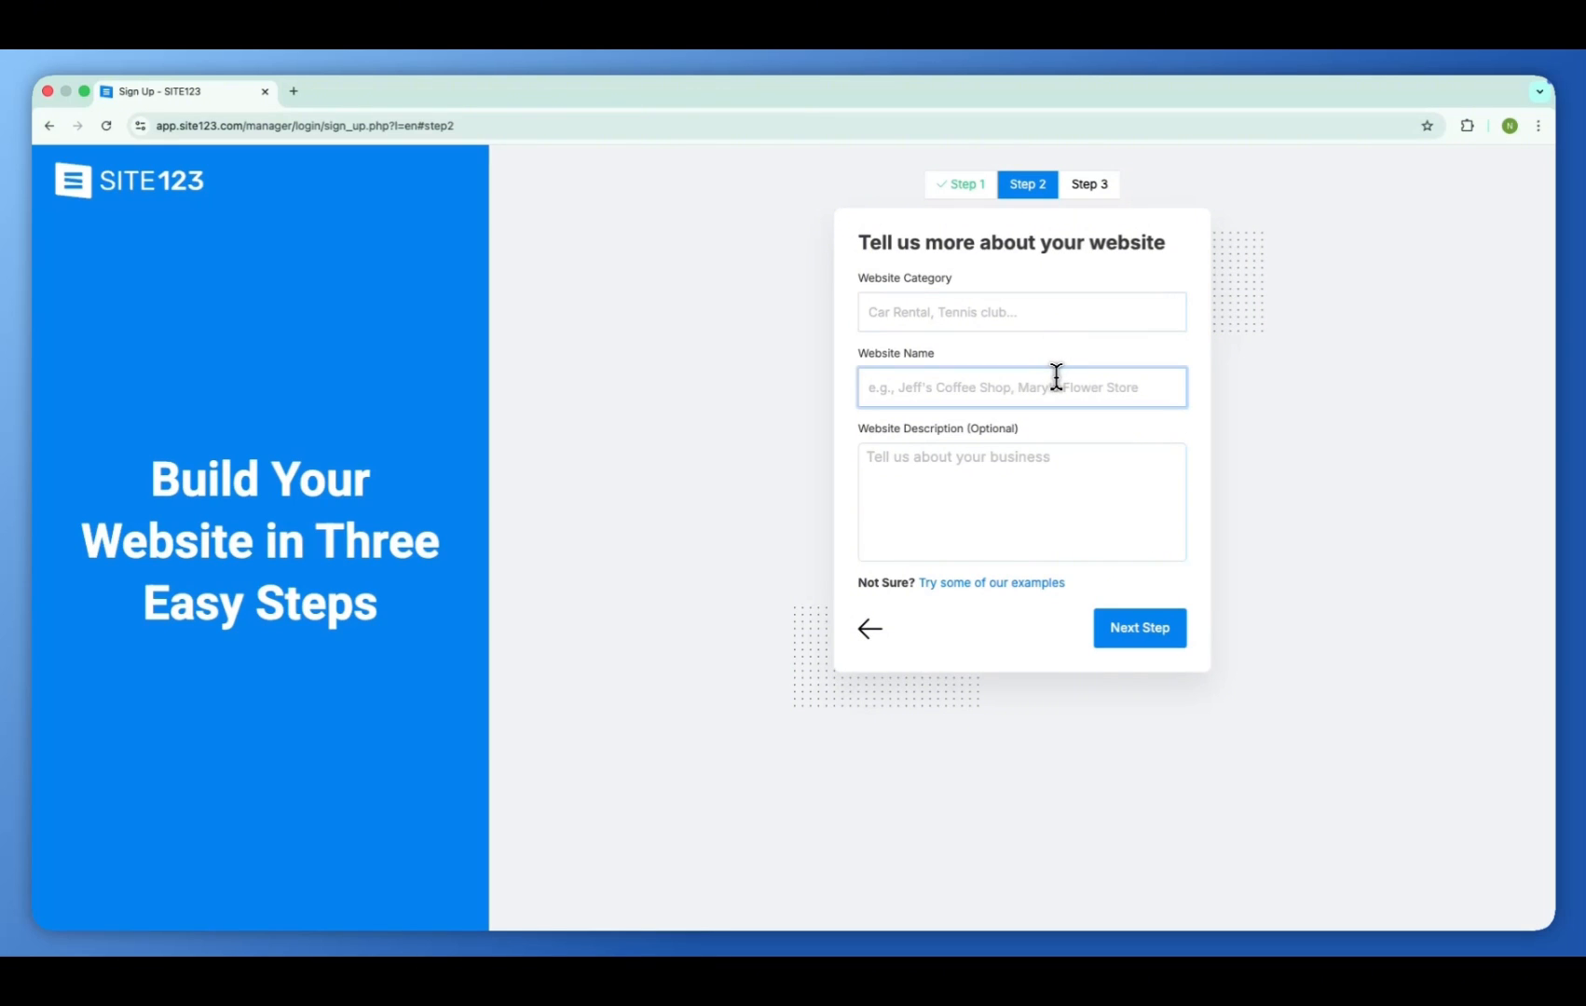
click(1047, 491)
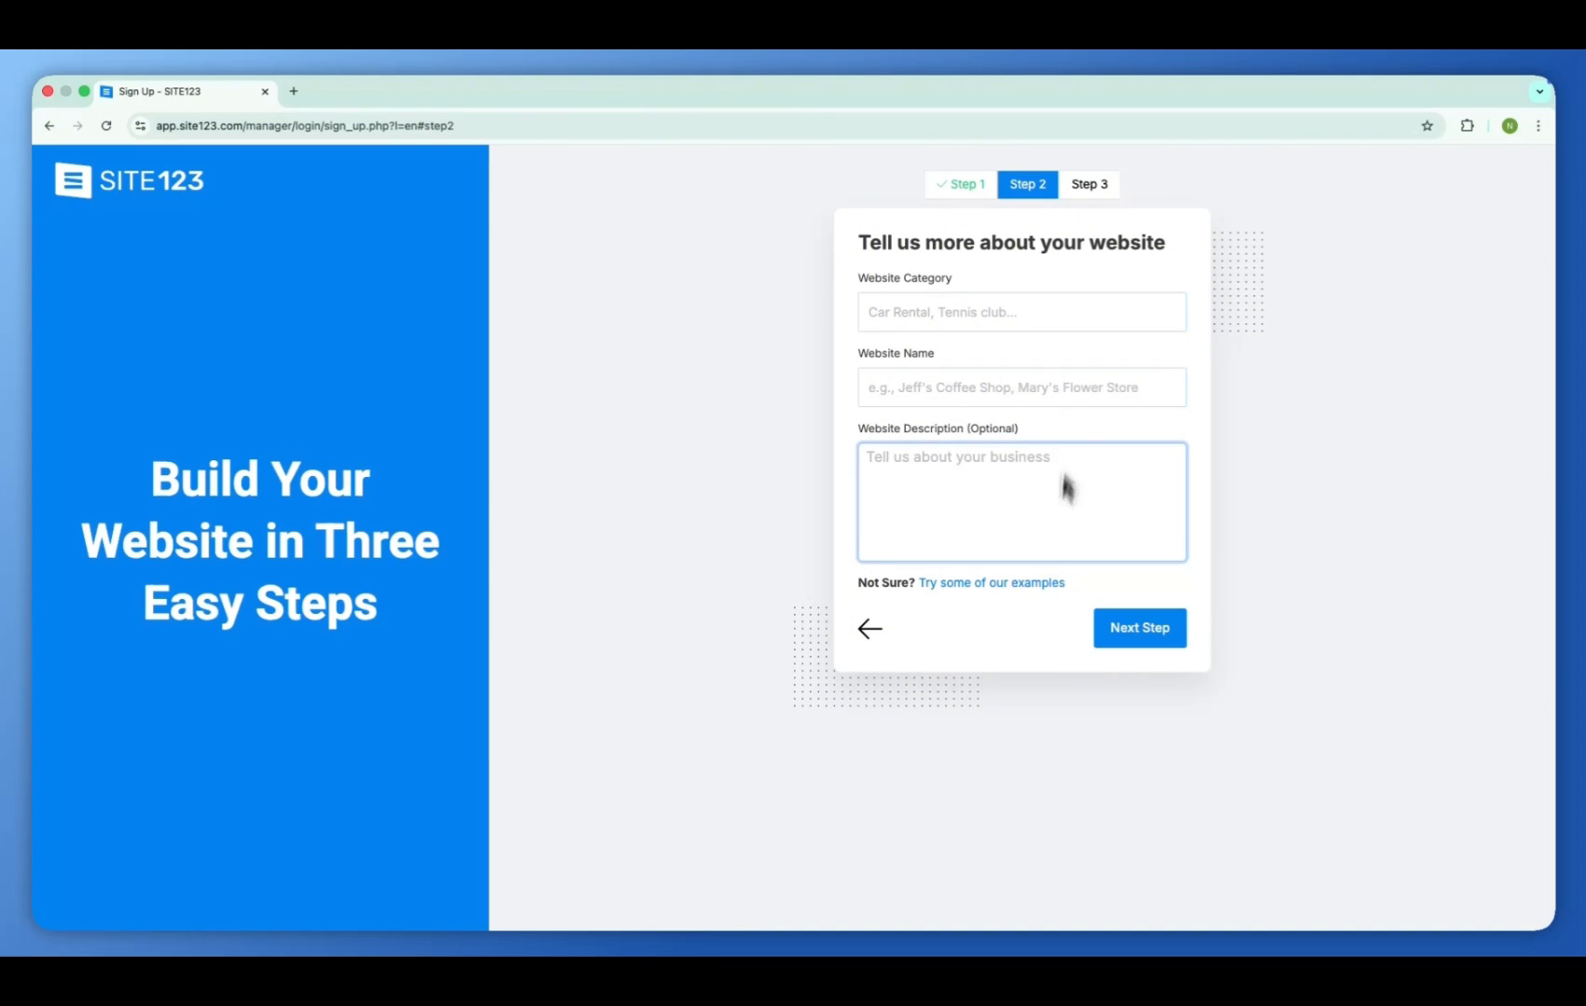
click(1007, 337)
click(1027, 438)
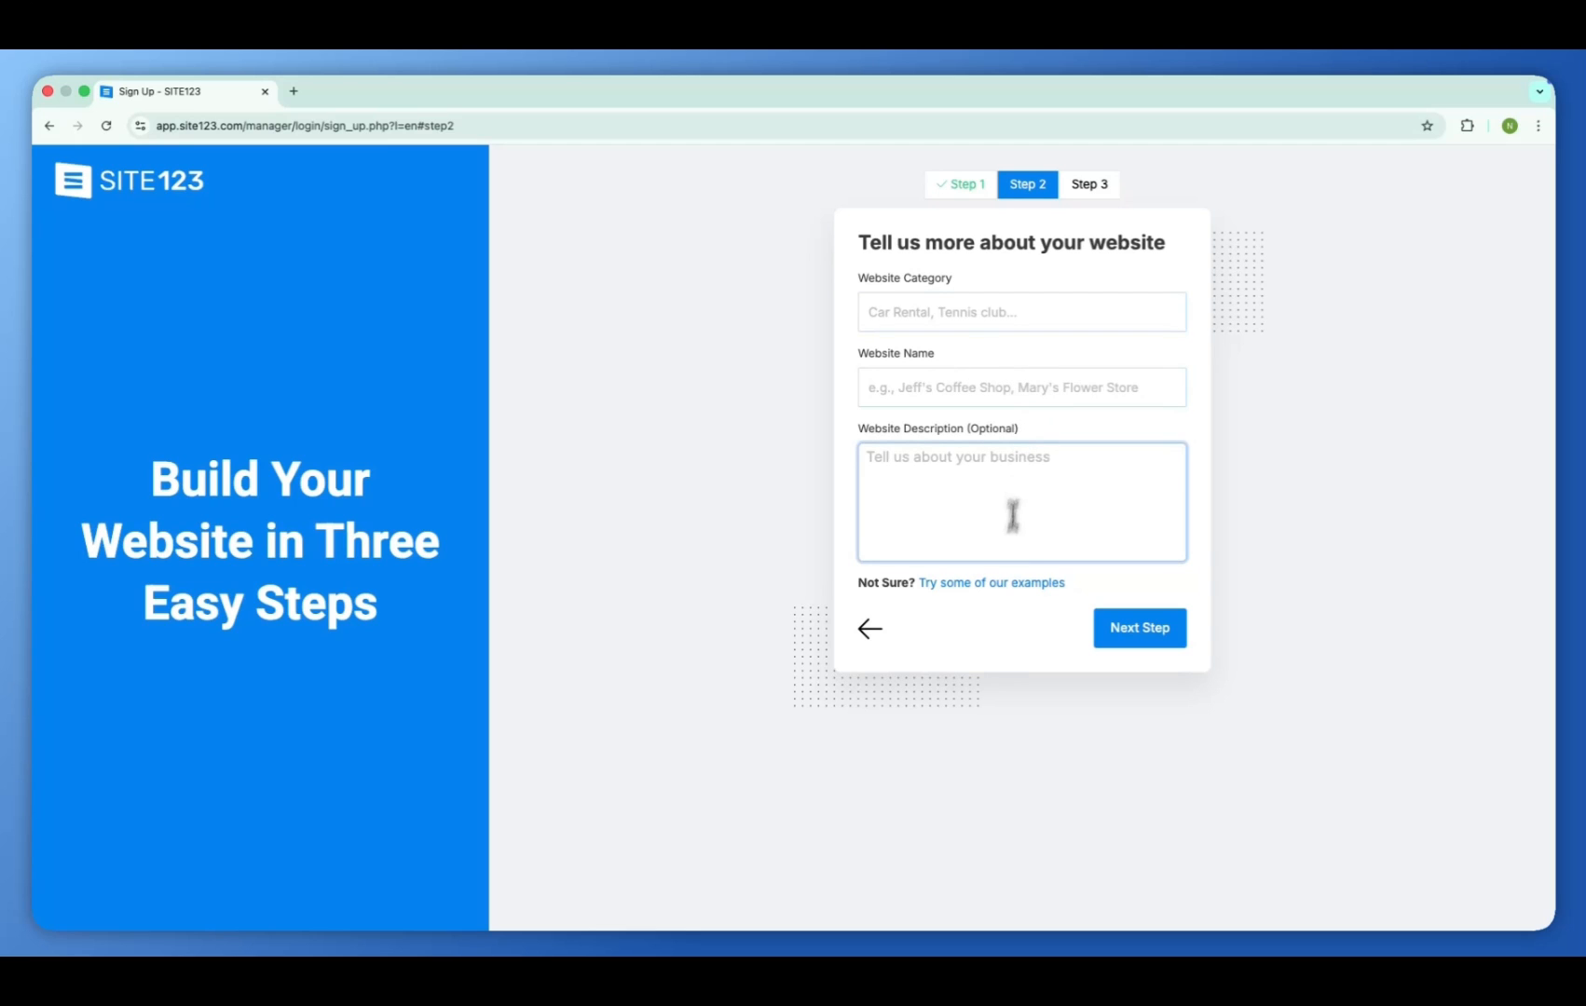
- Fill the website details from a ready-made example, Sustainable Fashion site EcoThreads with its description, and proceed to the account details
click(1002, 583)
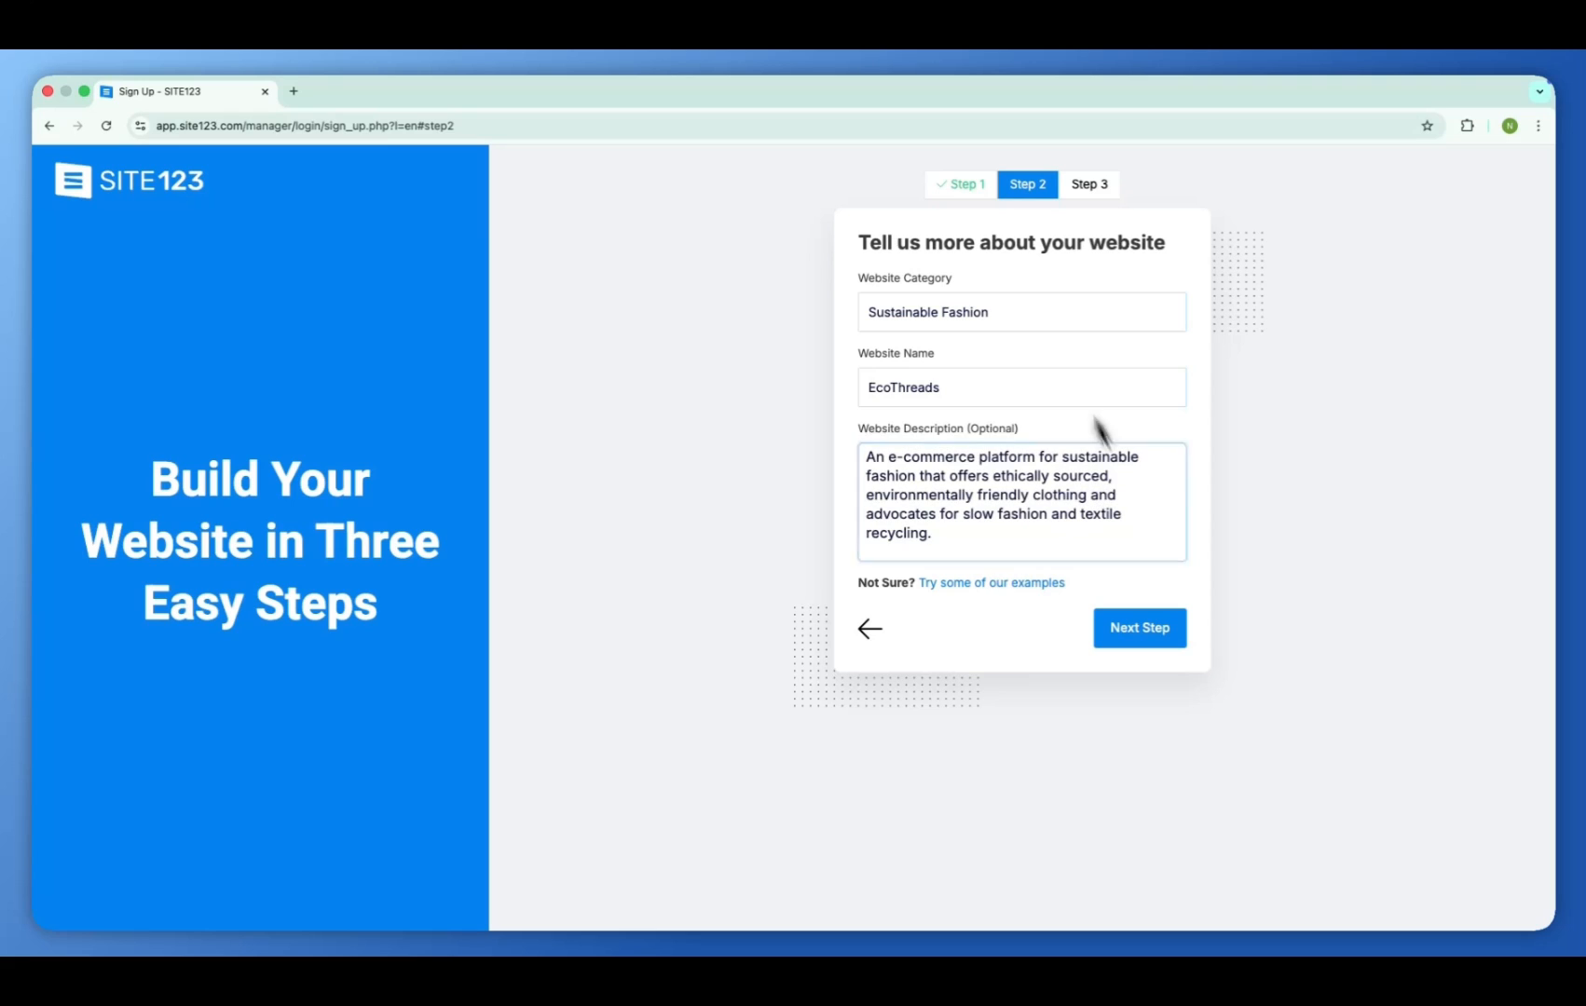
click(1081, 486)
click(1119, 631)
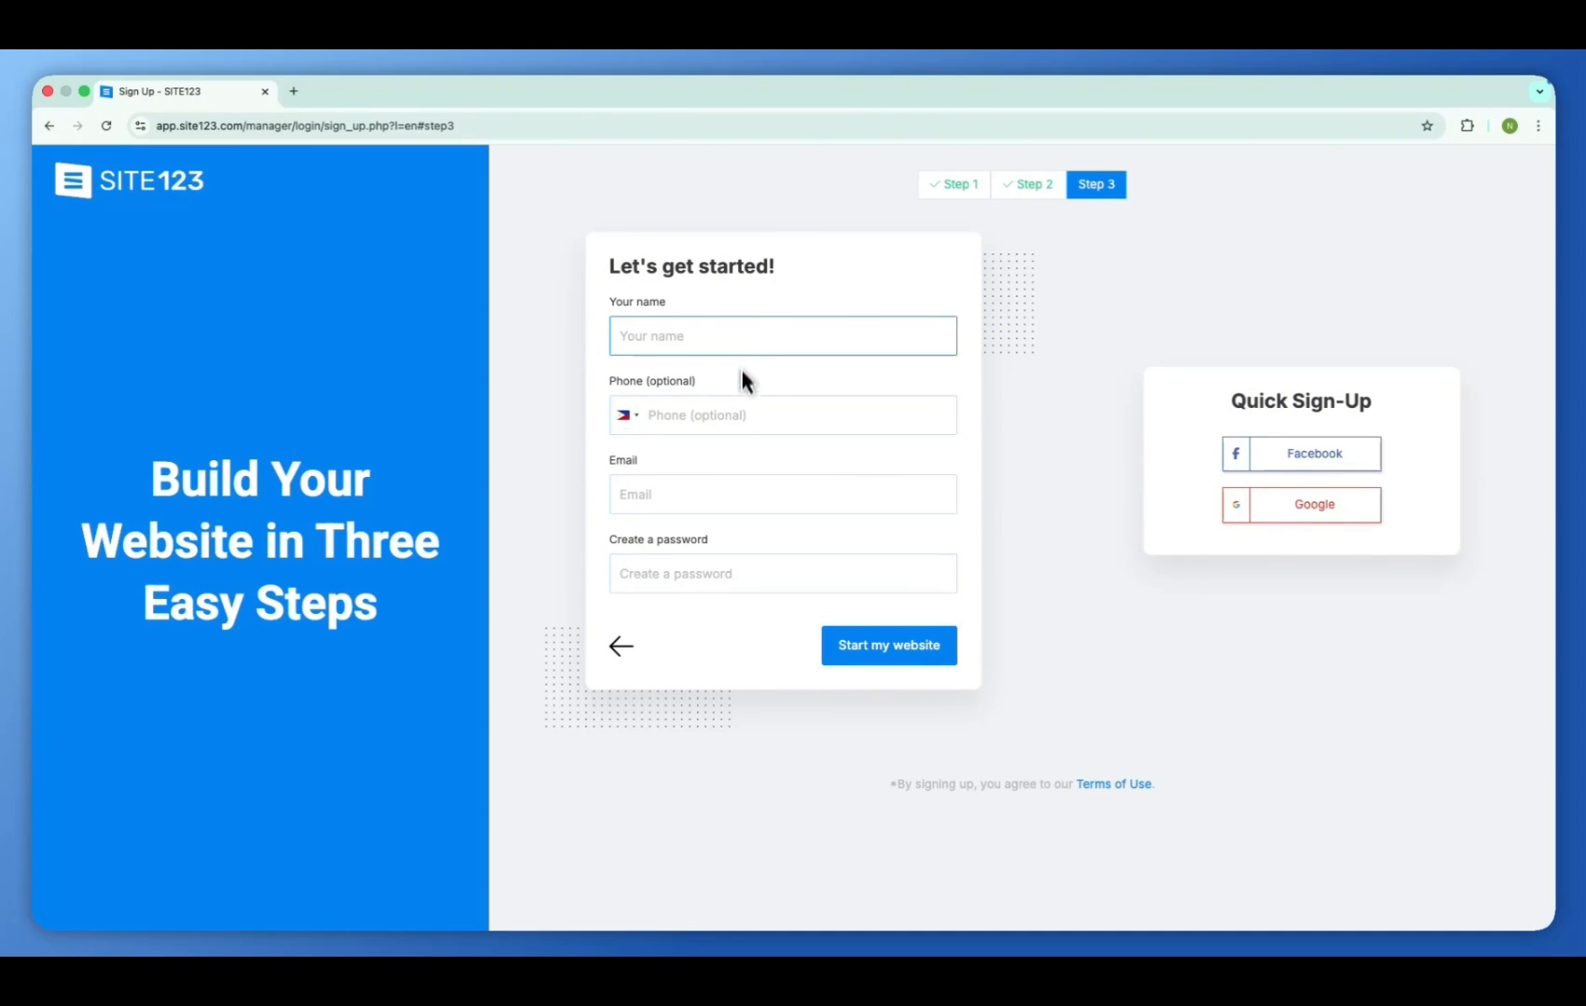
click(737, 403)
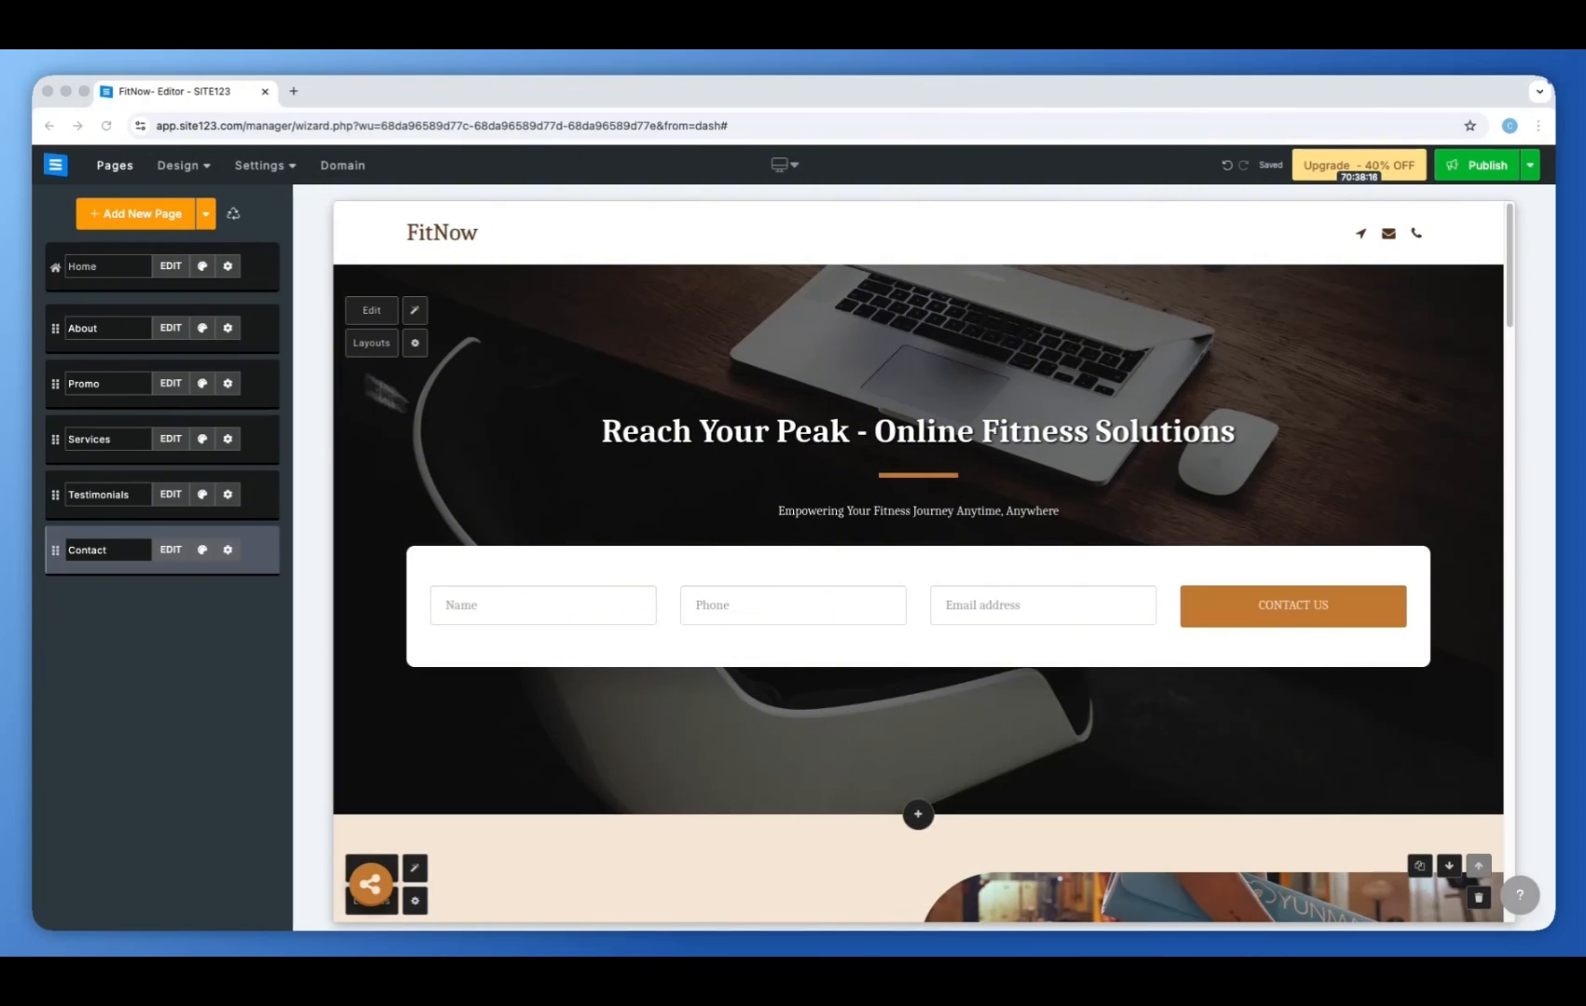
- Look over the website editor's design options, settings options and domain name search, and return to the page list
click(139, 217)
click(201, 168)
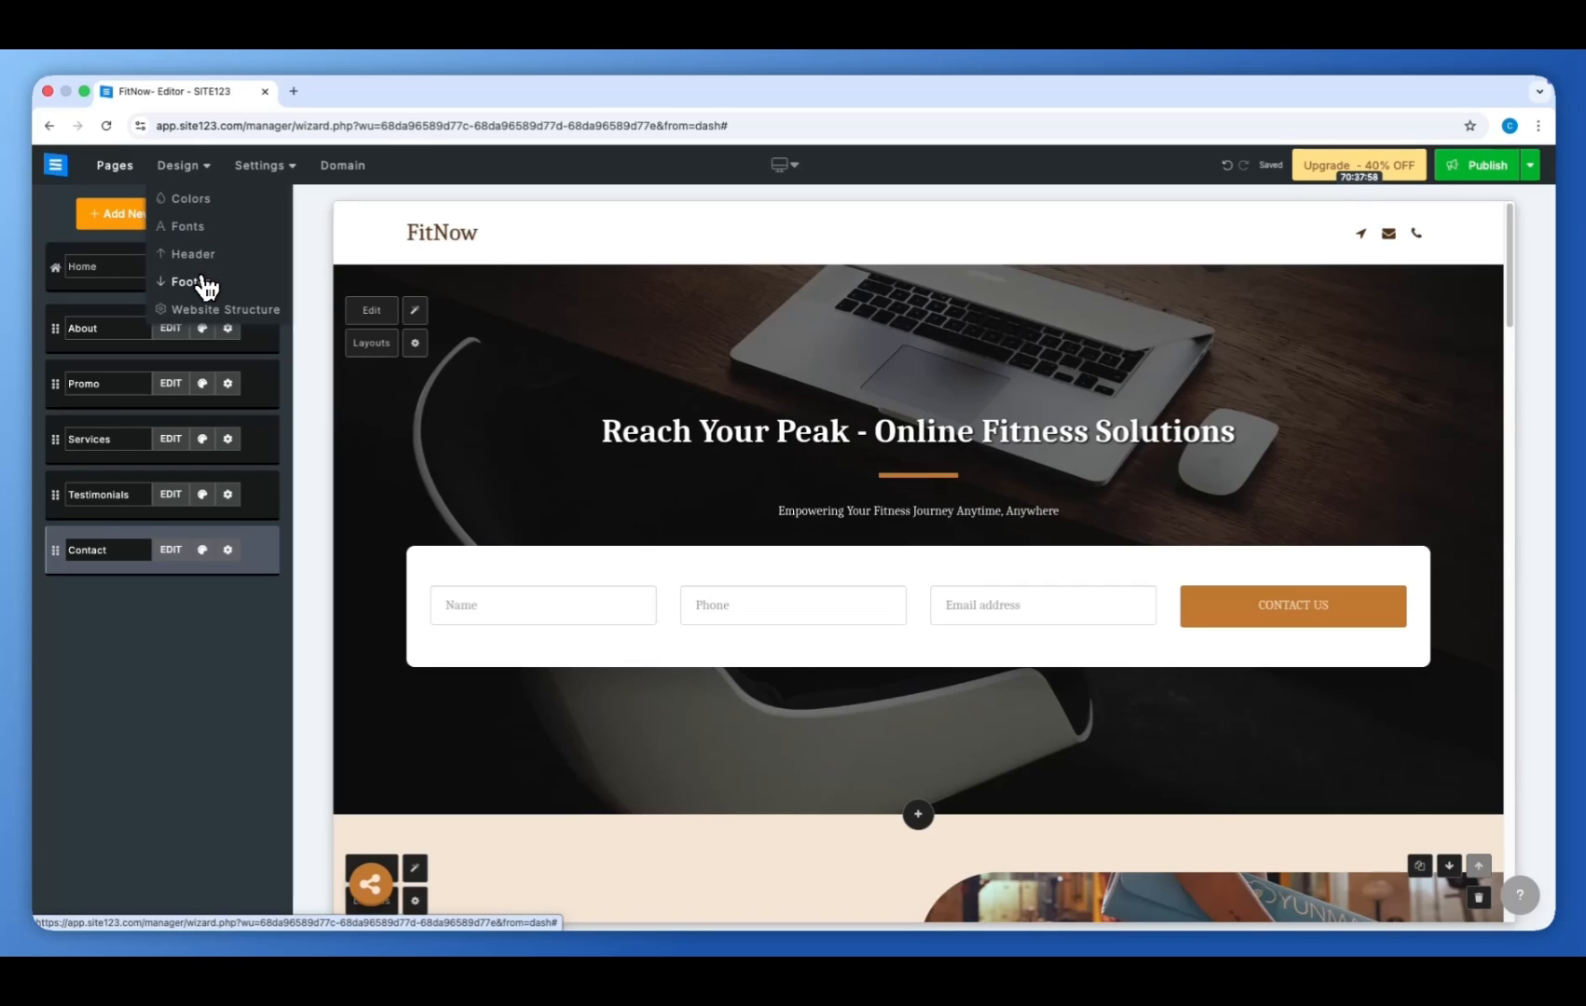
mouse_move(266, 186)
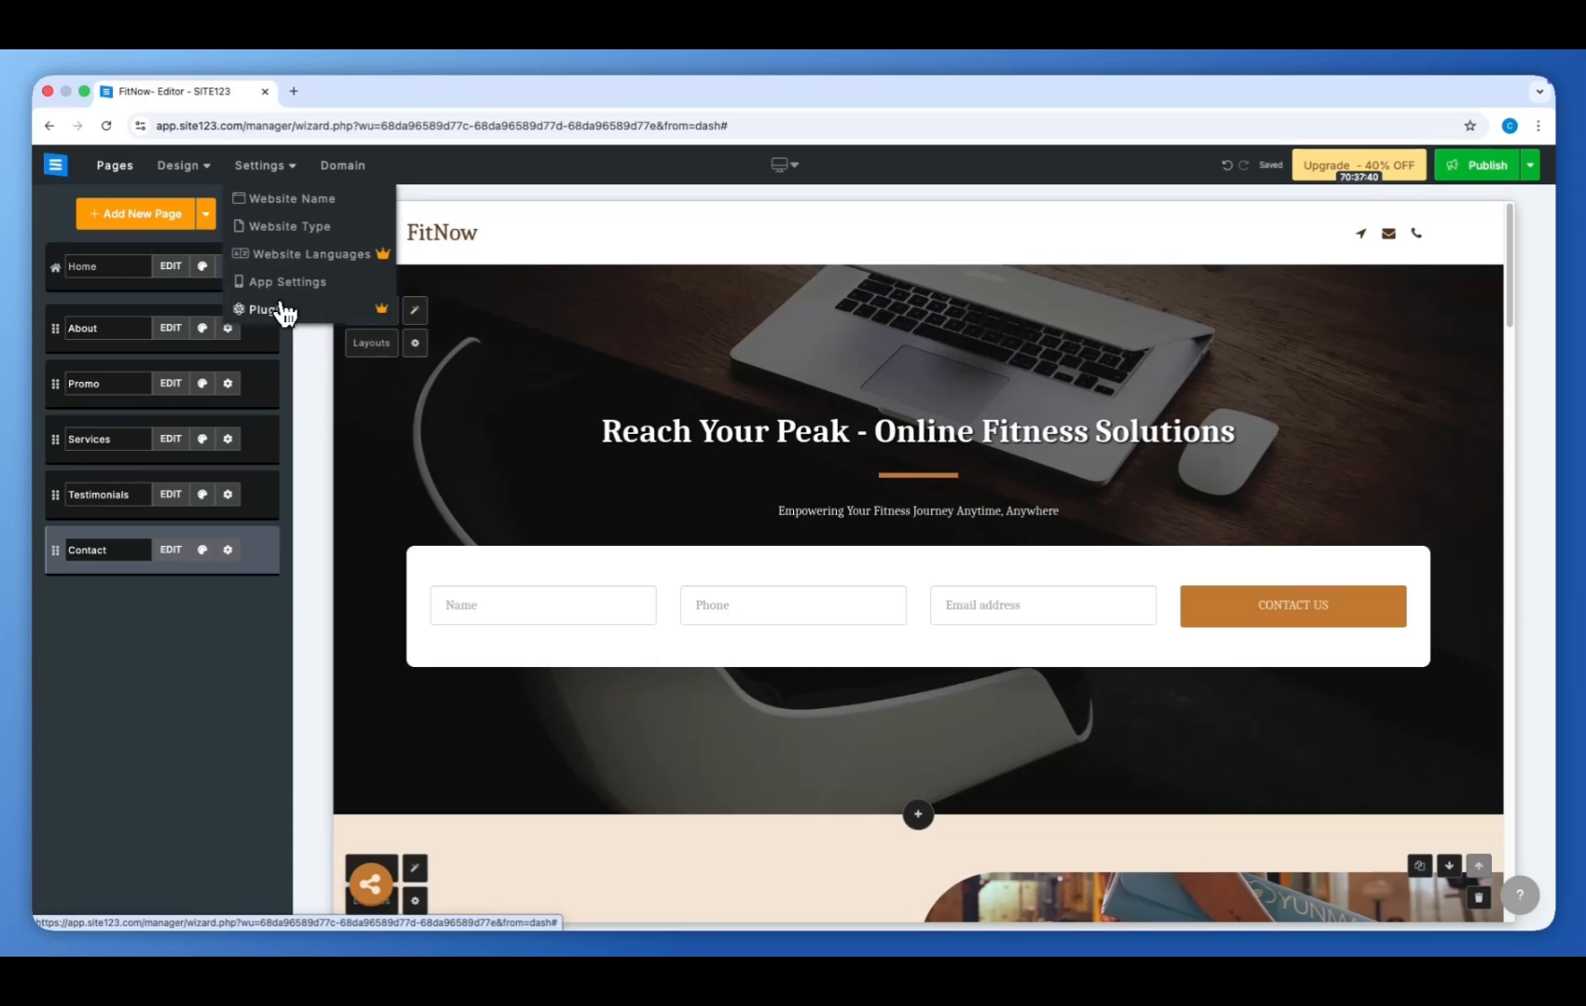
click(343, 166)
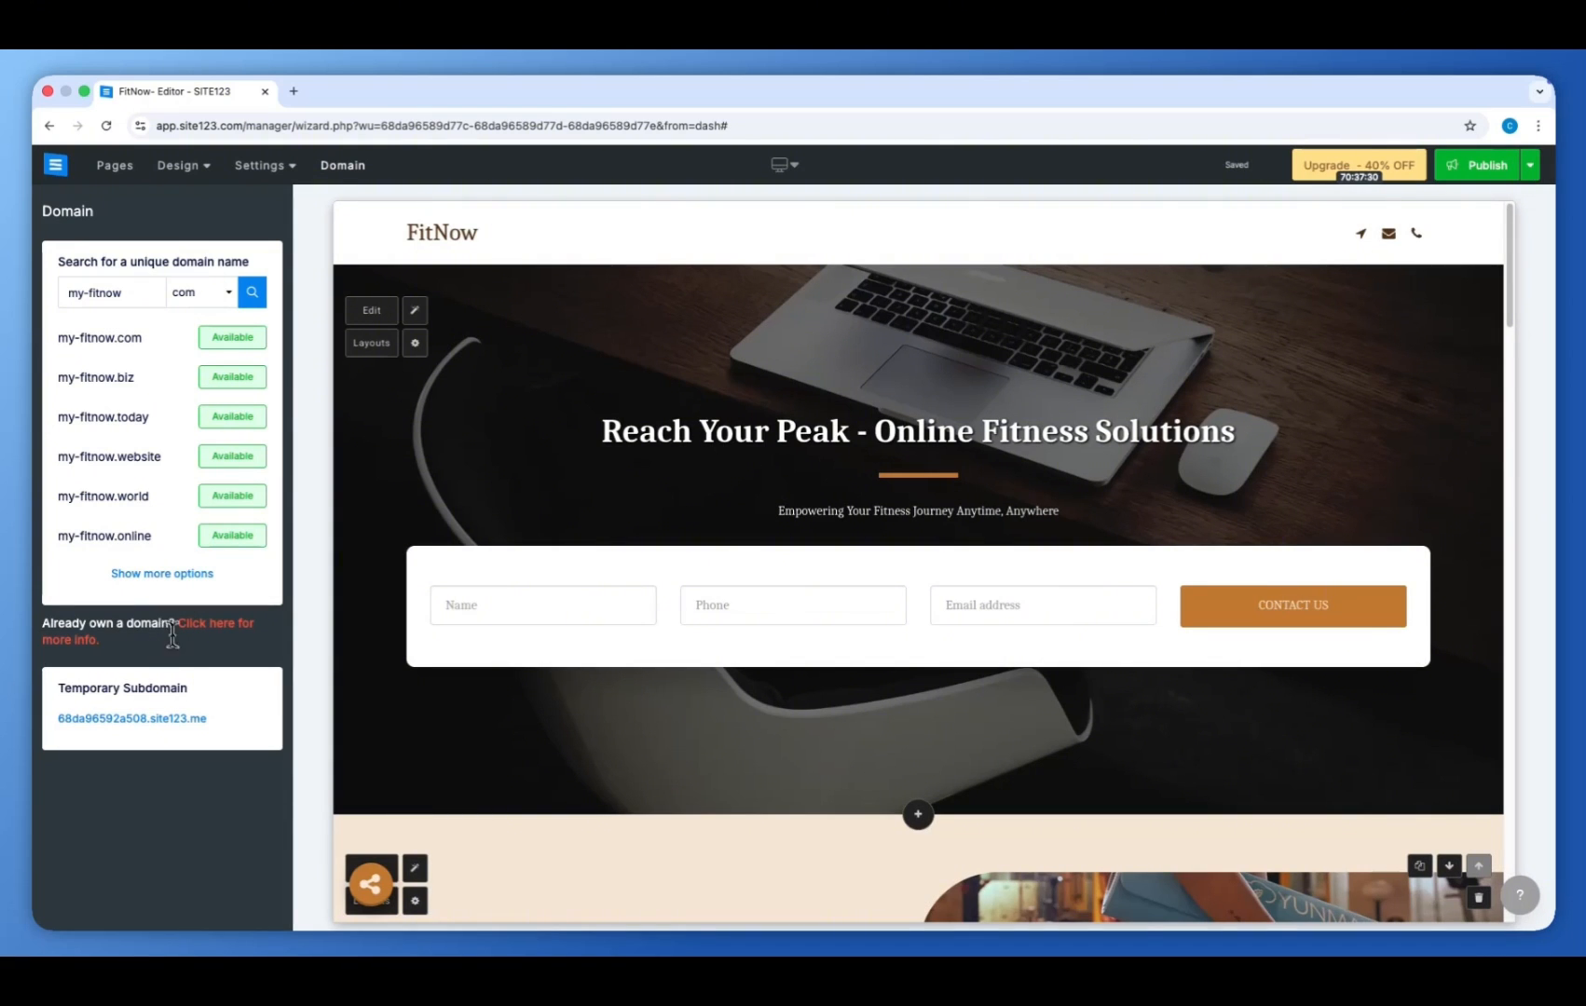
click(112, 165)
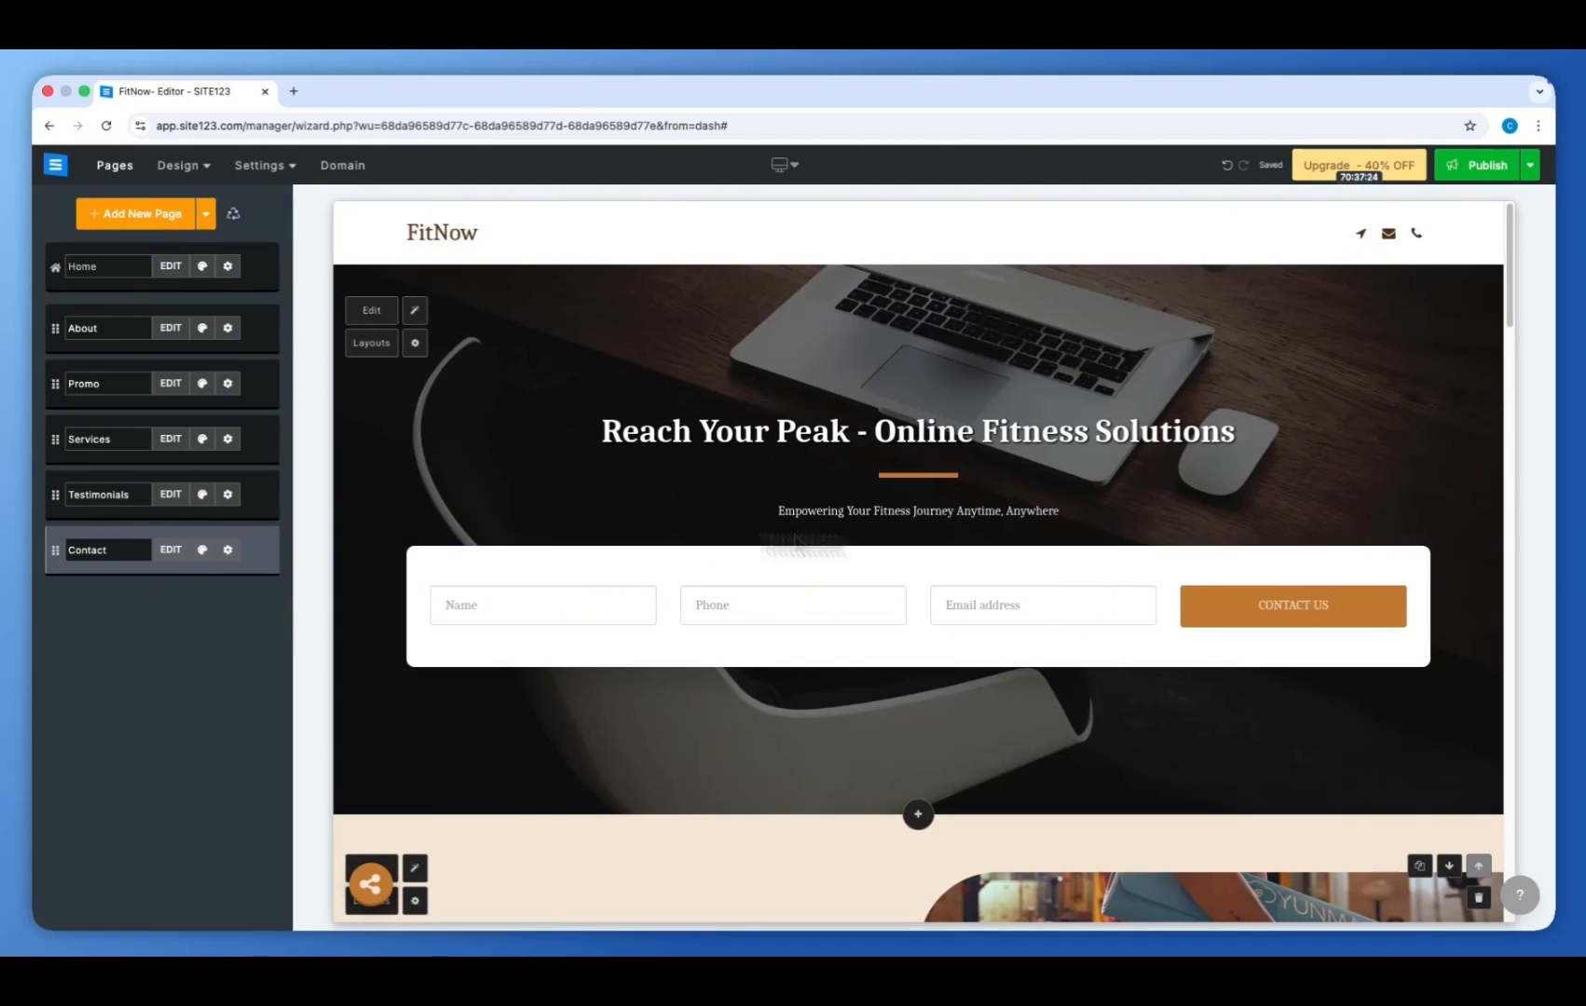
- Replace the hero section's background image with the overhead photo of a shared desk from the image library's Work category
click(885, 621)
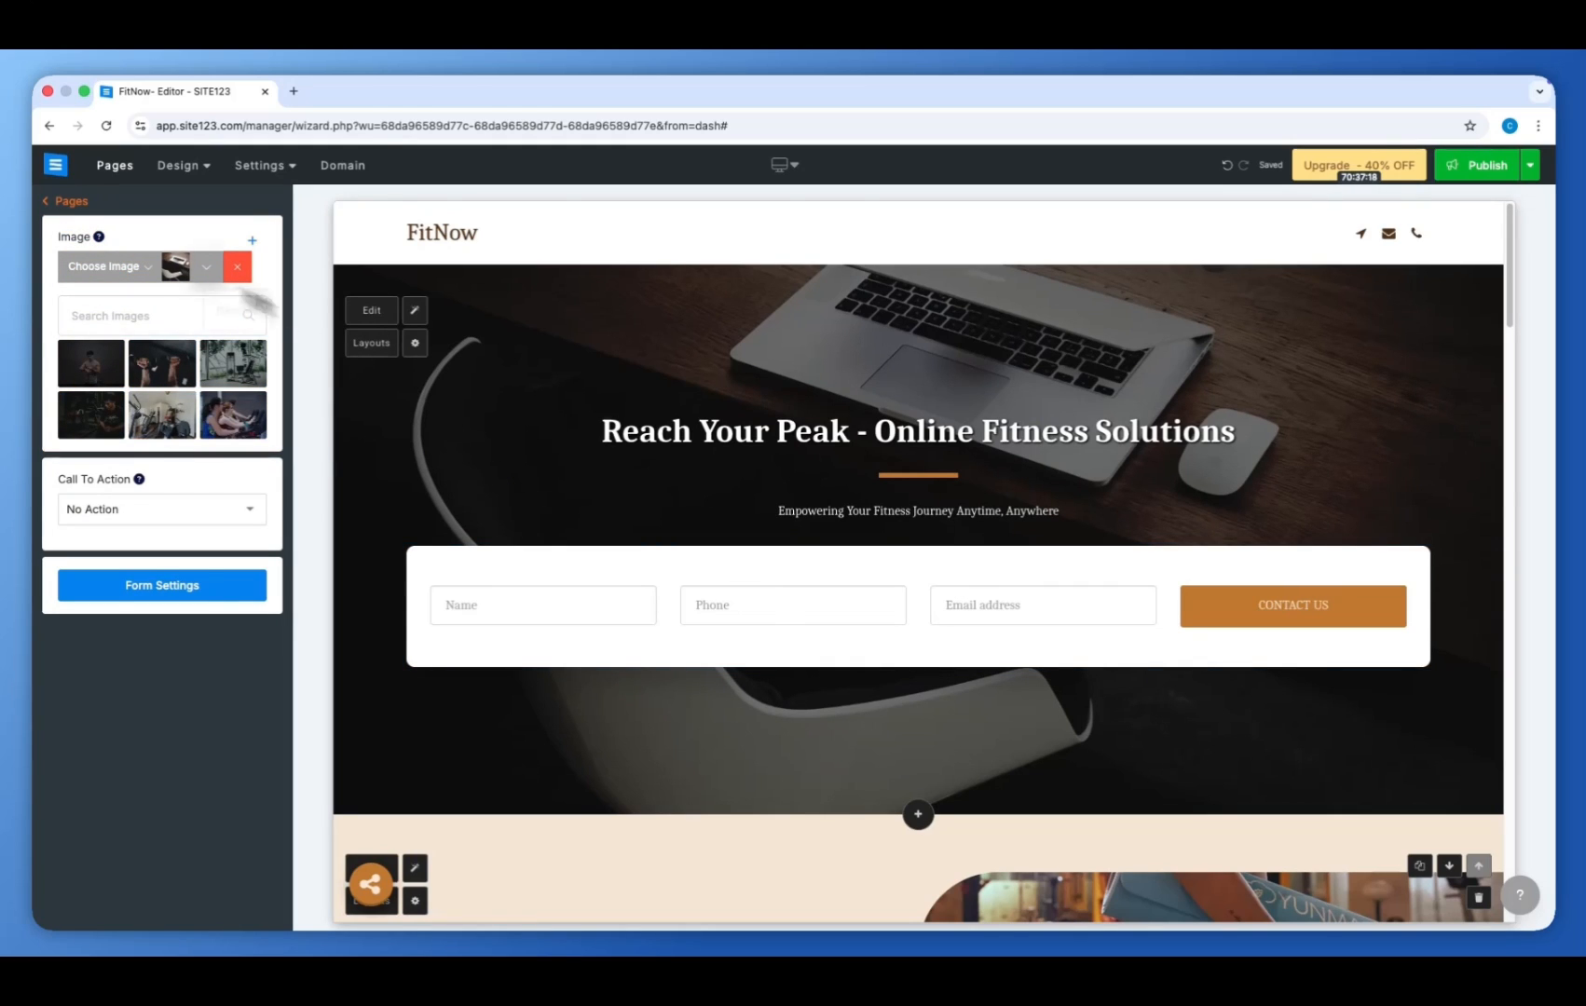
click(120, 274)
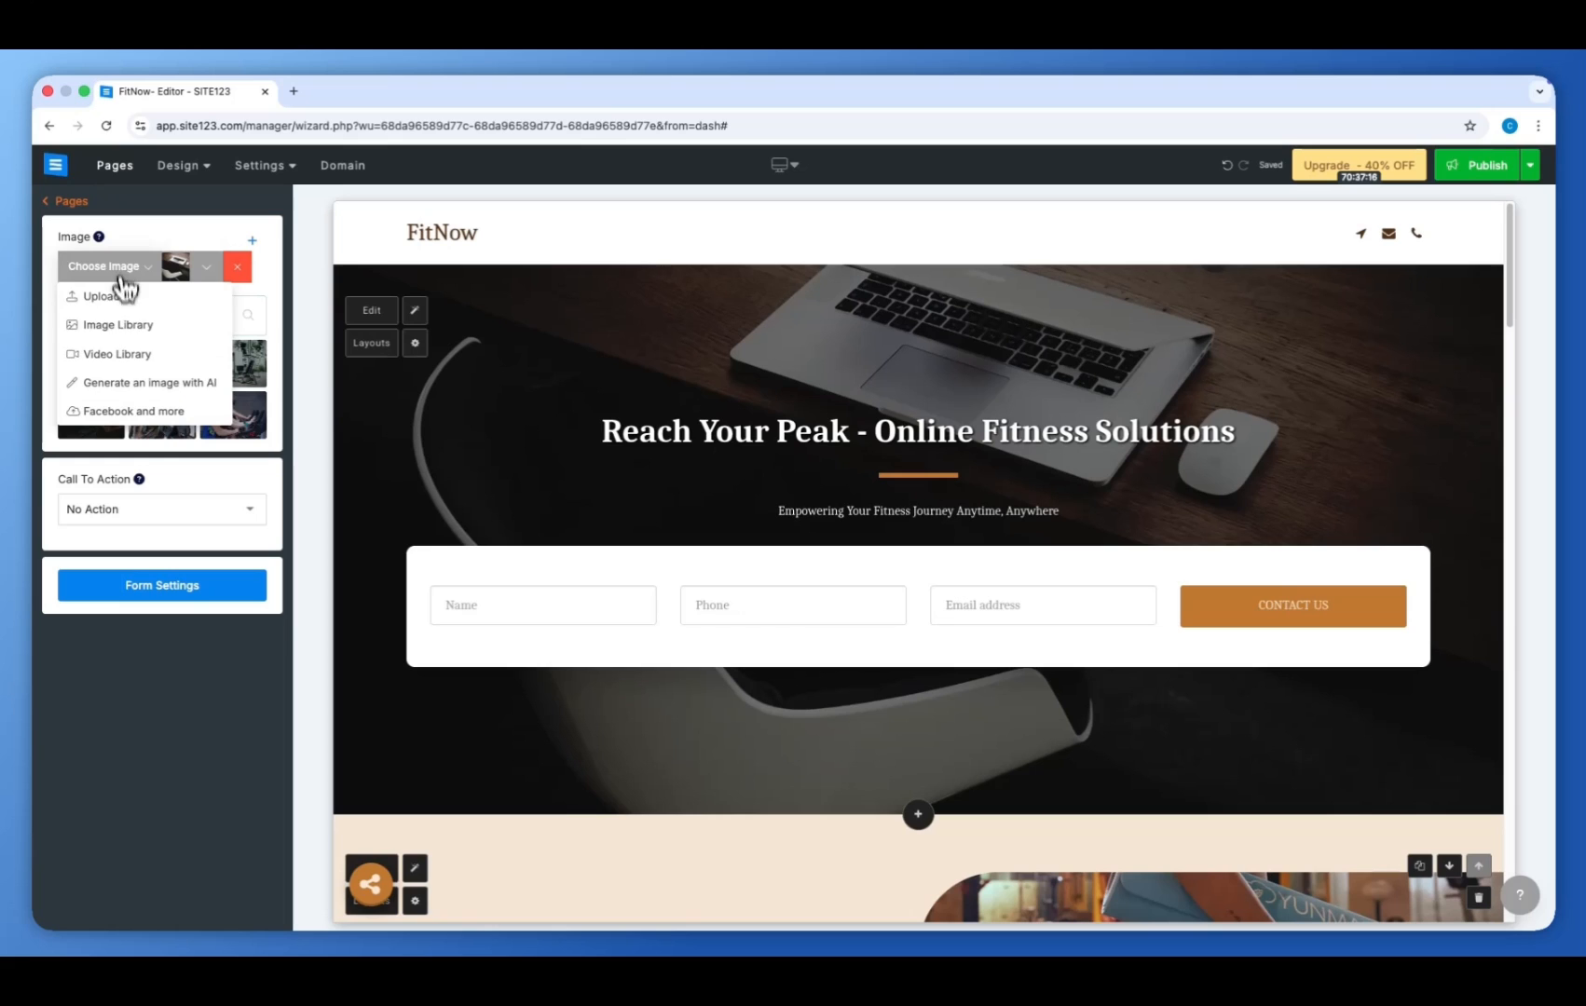
click(129, 334)
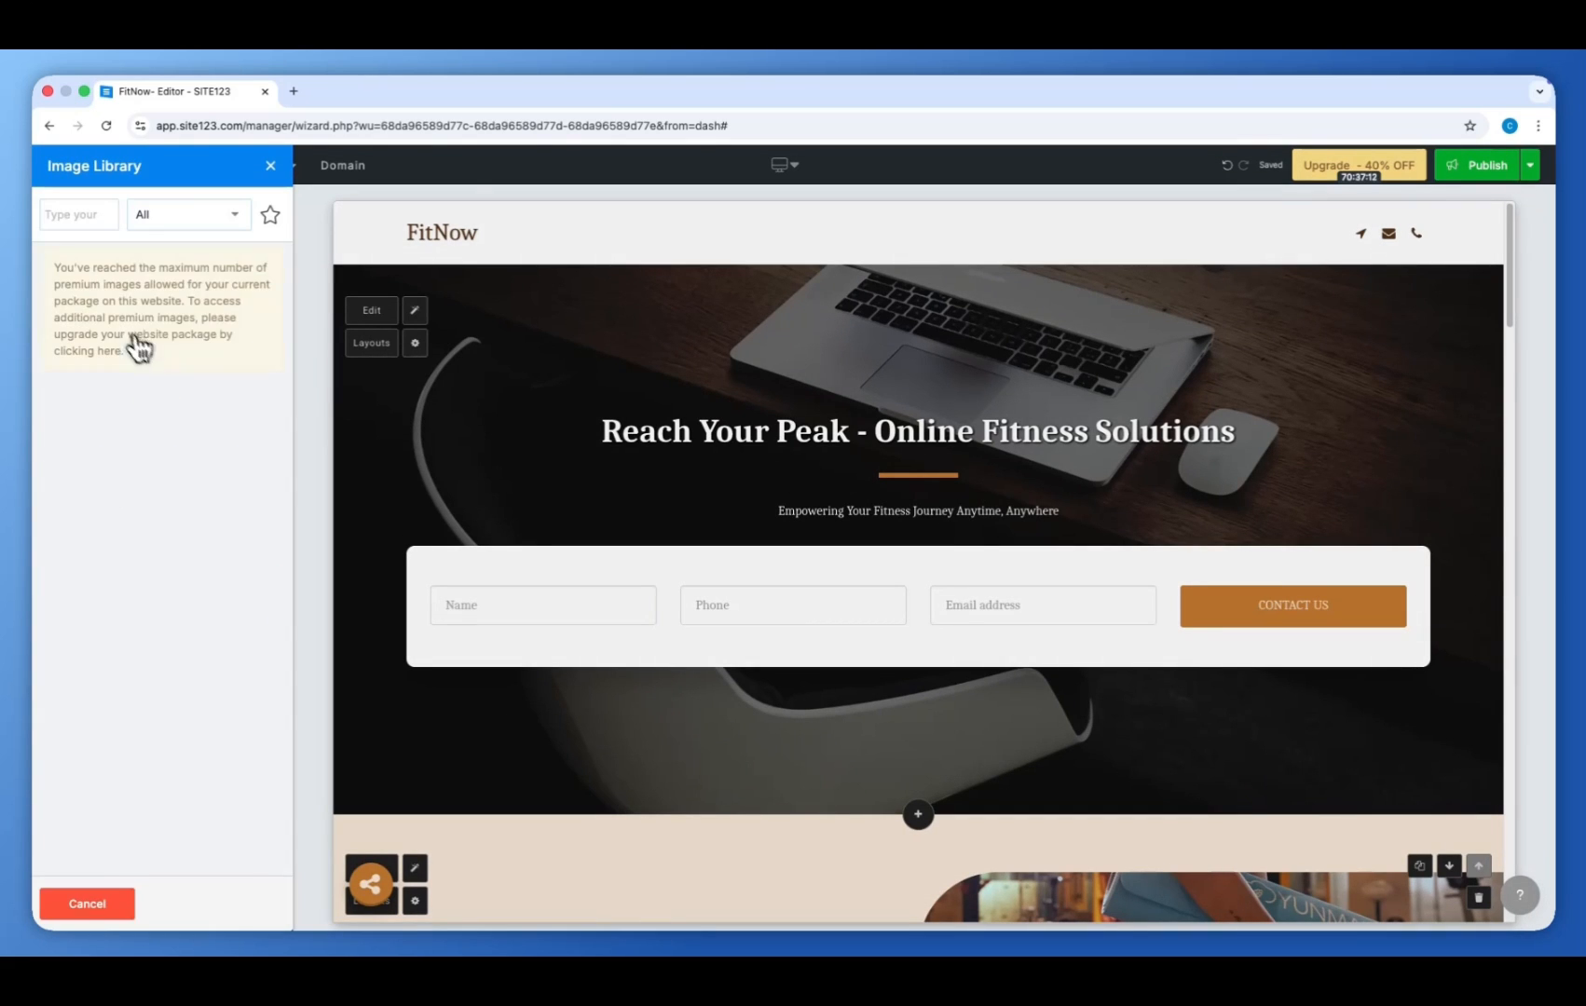
click(200, 215)
scroll(191, 341, down, 3)
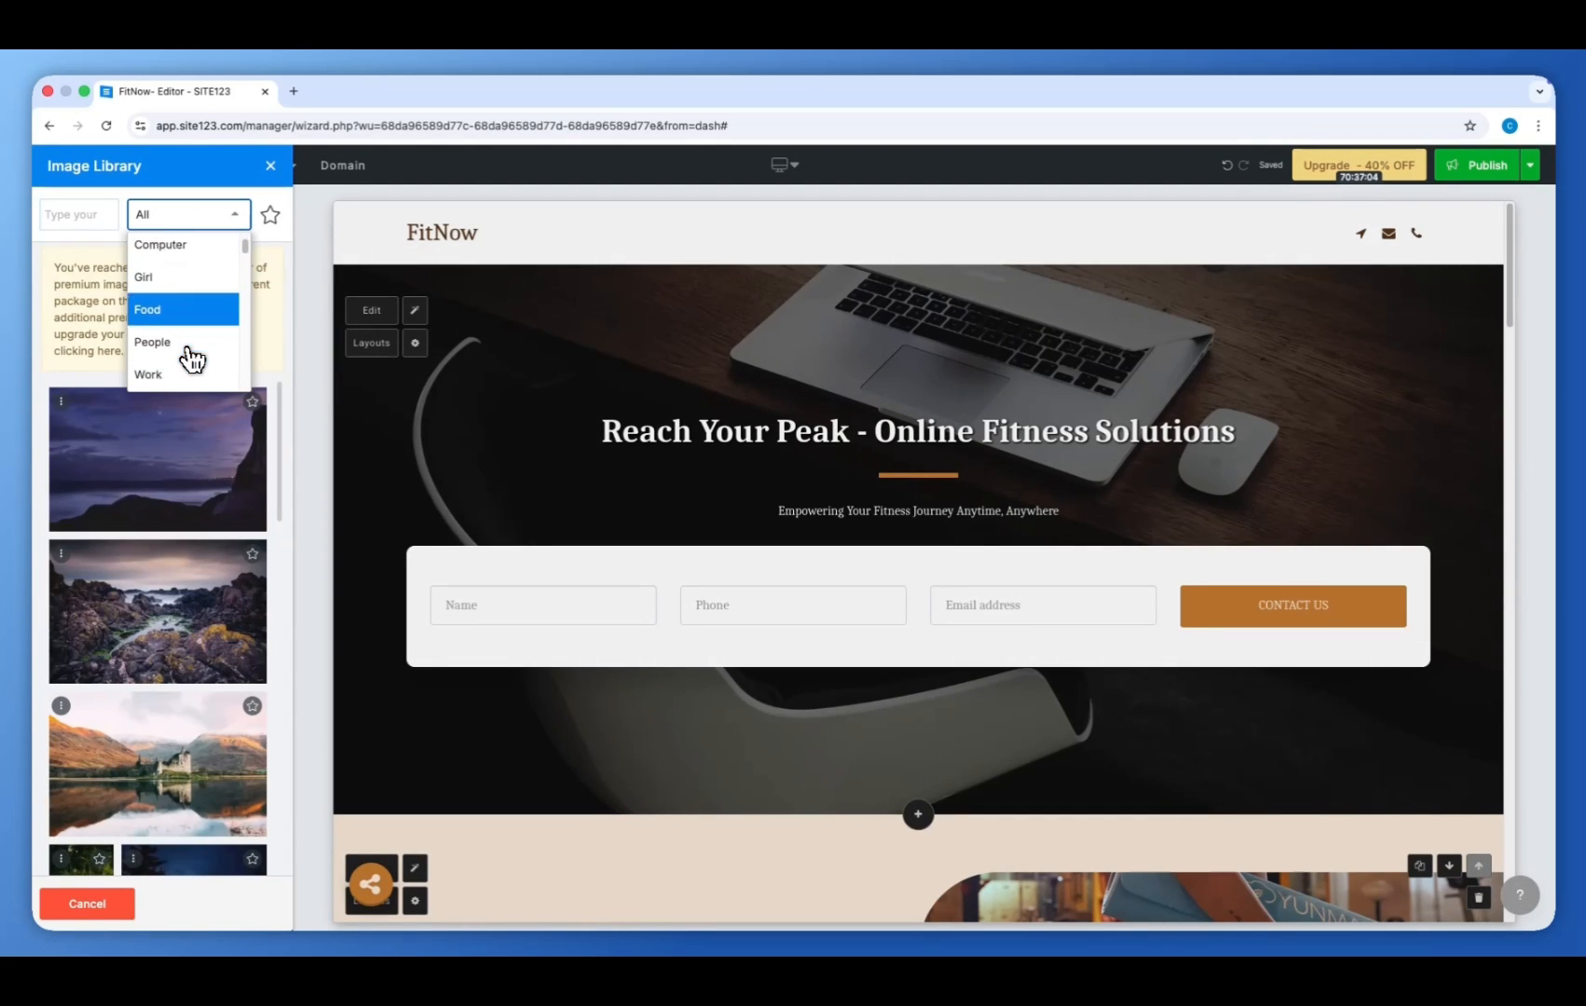
click(185, 329)
scroll(177, 626, down, 2)
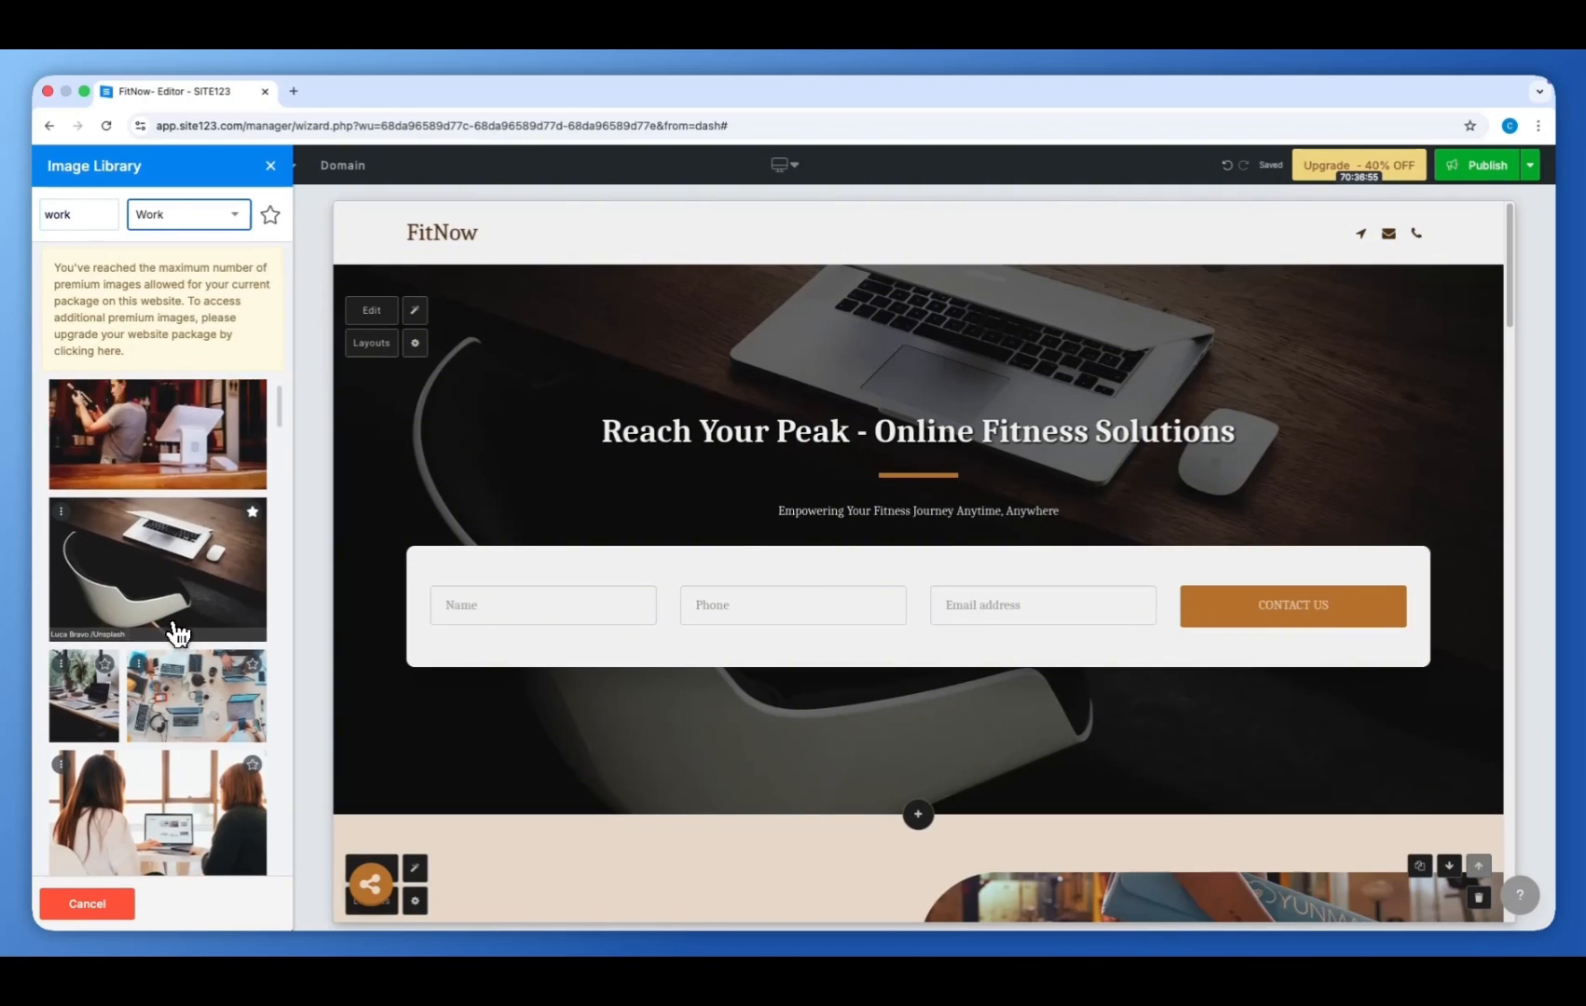
click(179, 611)
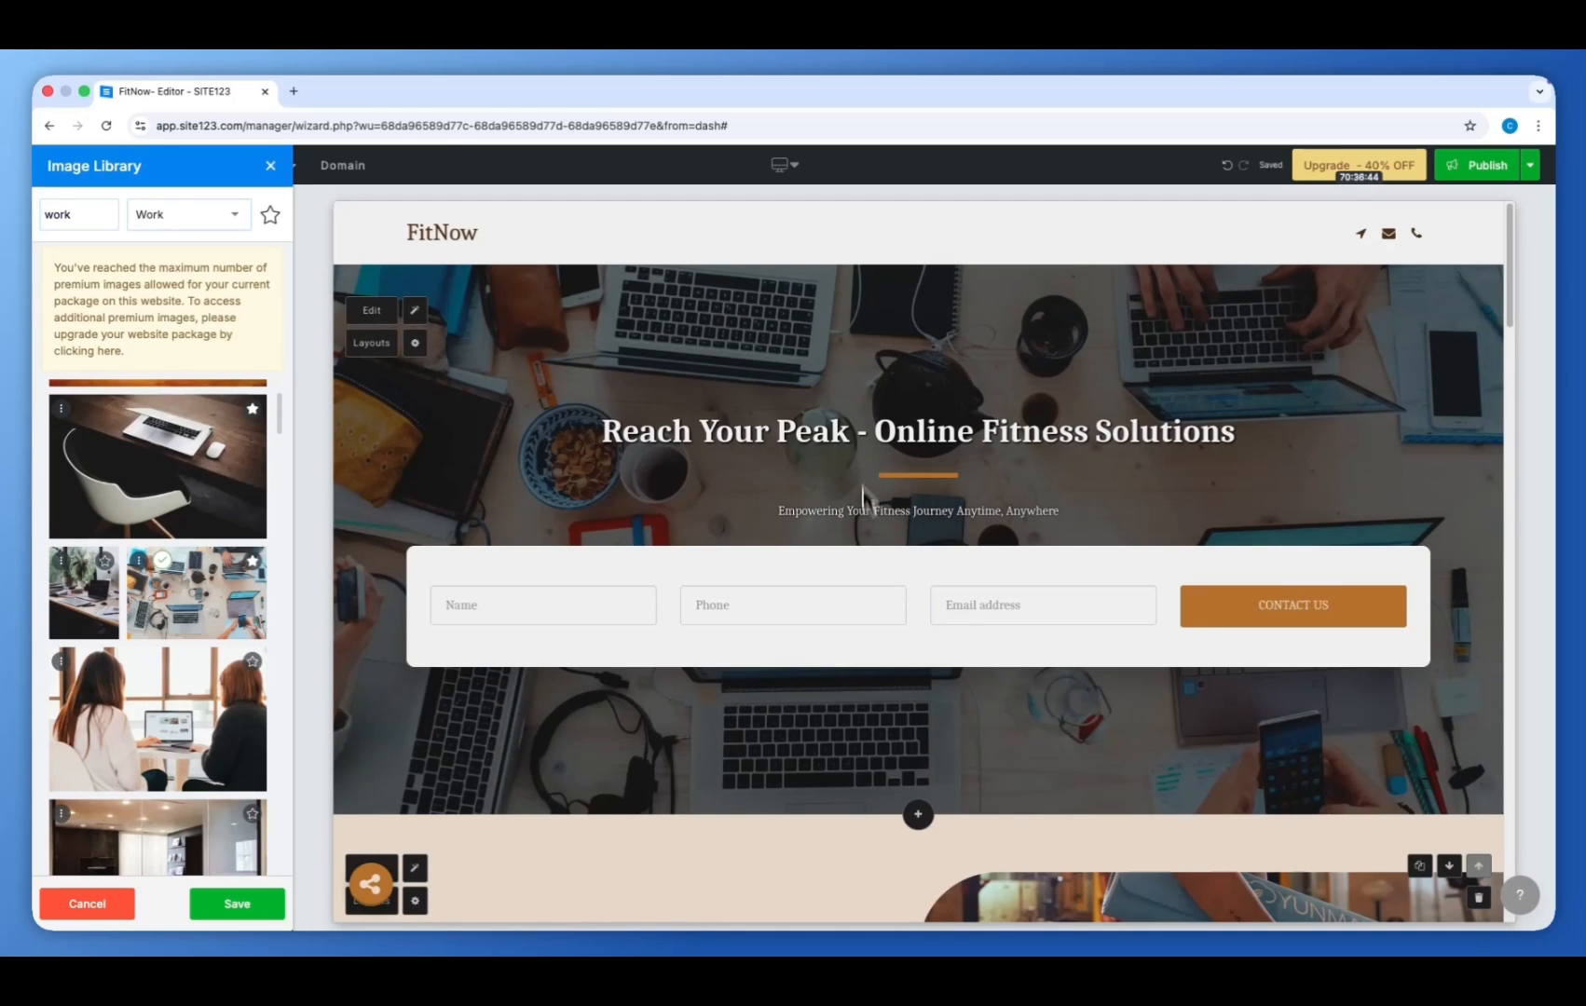
- Open the hero heading and the tagline beneath it for inline text editing
click(853, 430)
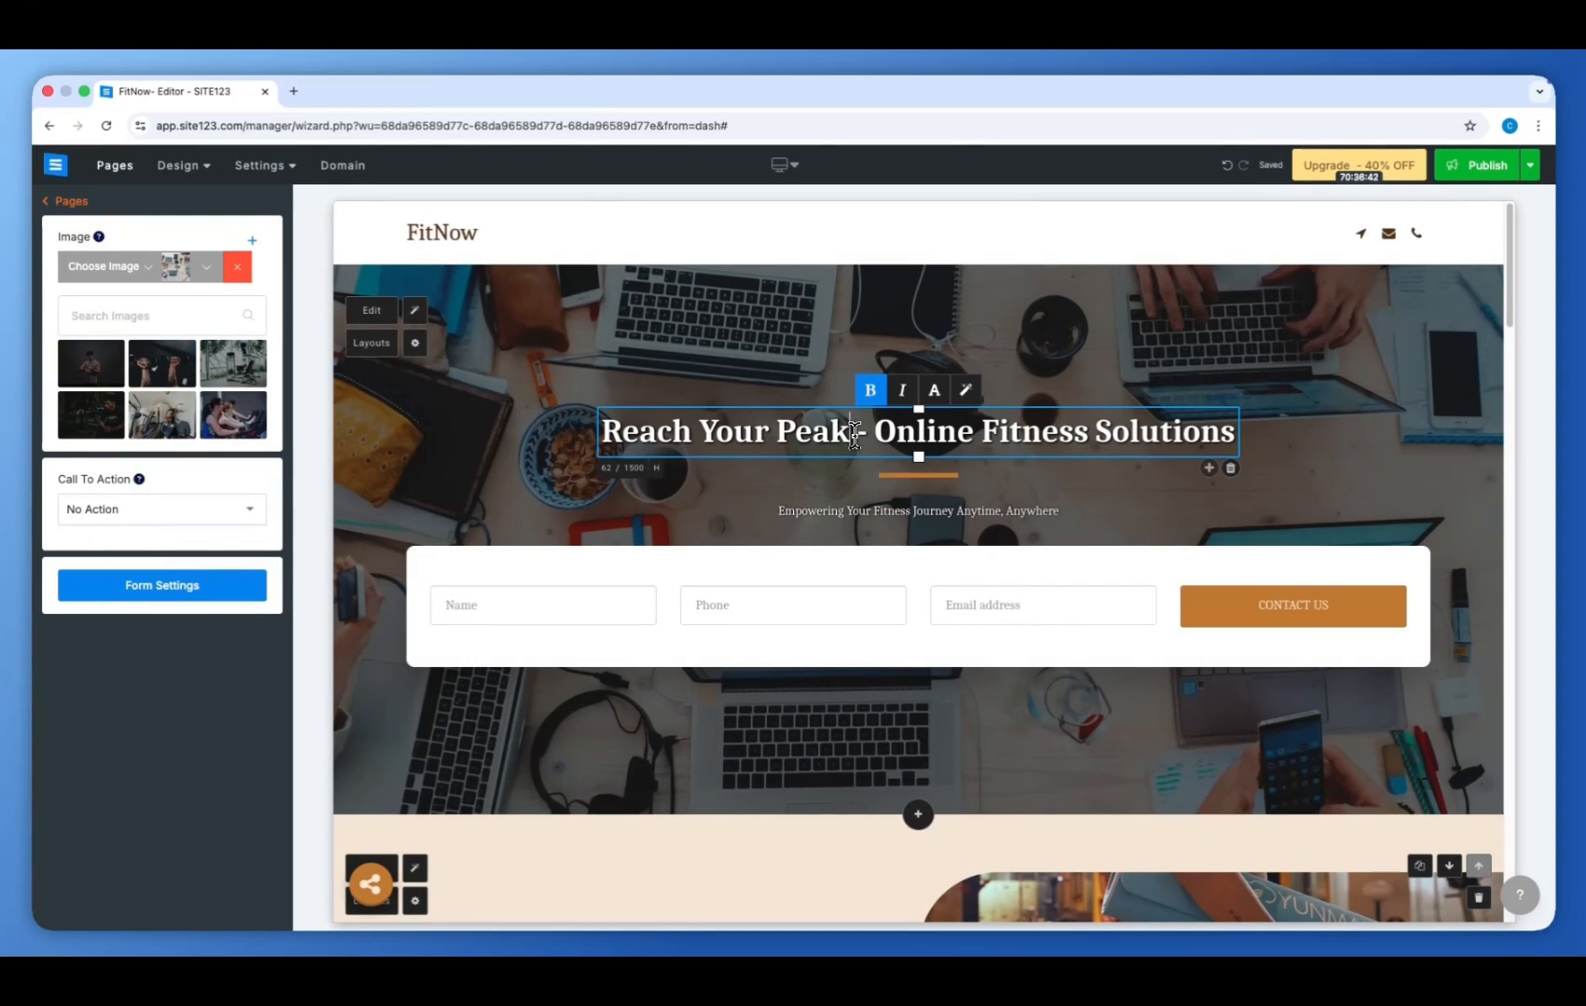
click(1004, 512)
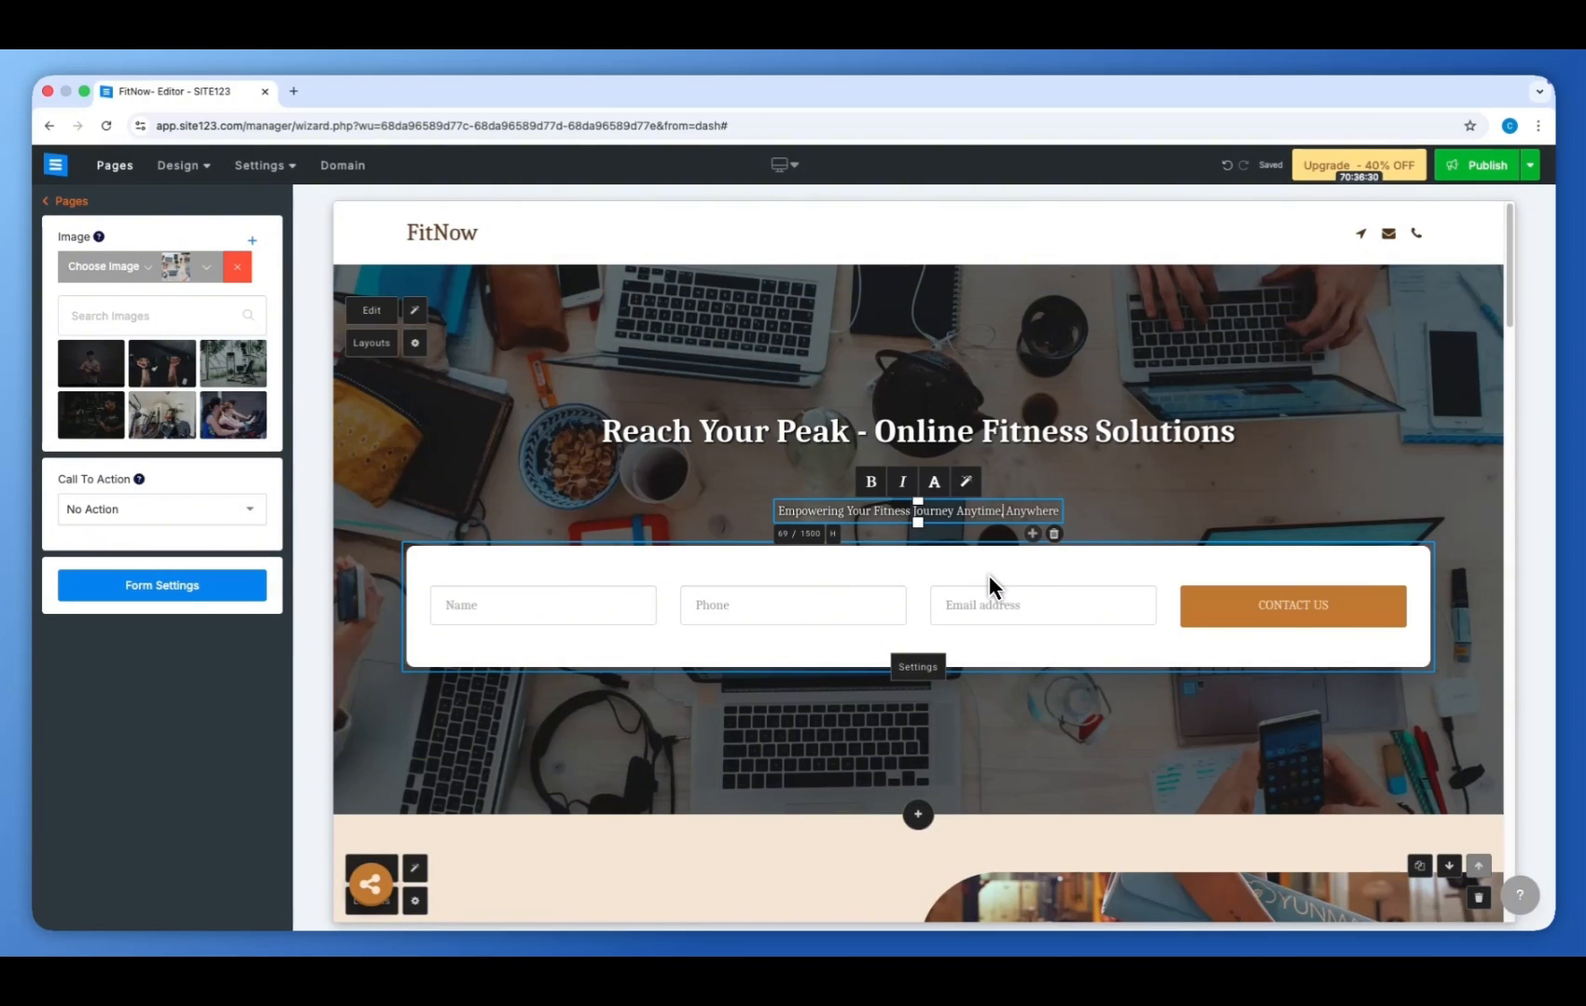
- Open the About section's content settings and its menu name for editing
scroll(1019, 594, down, 5)
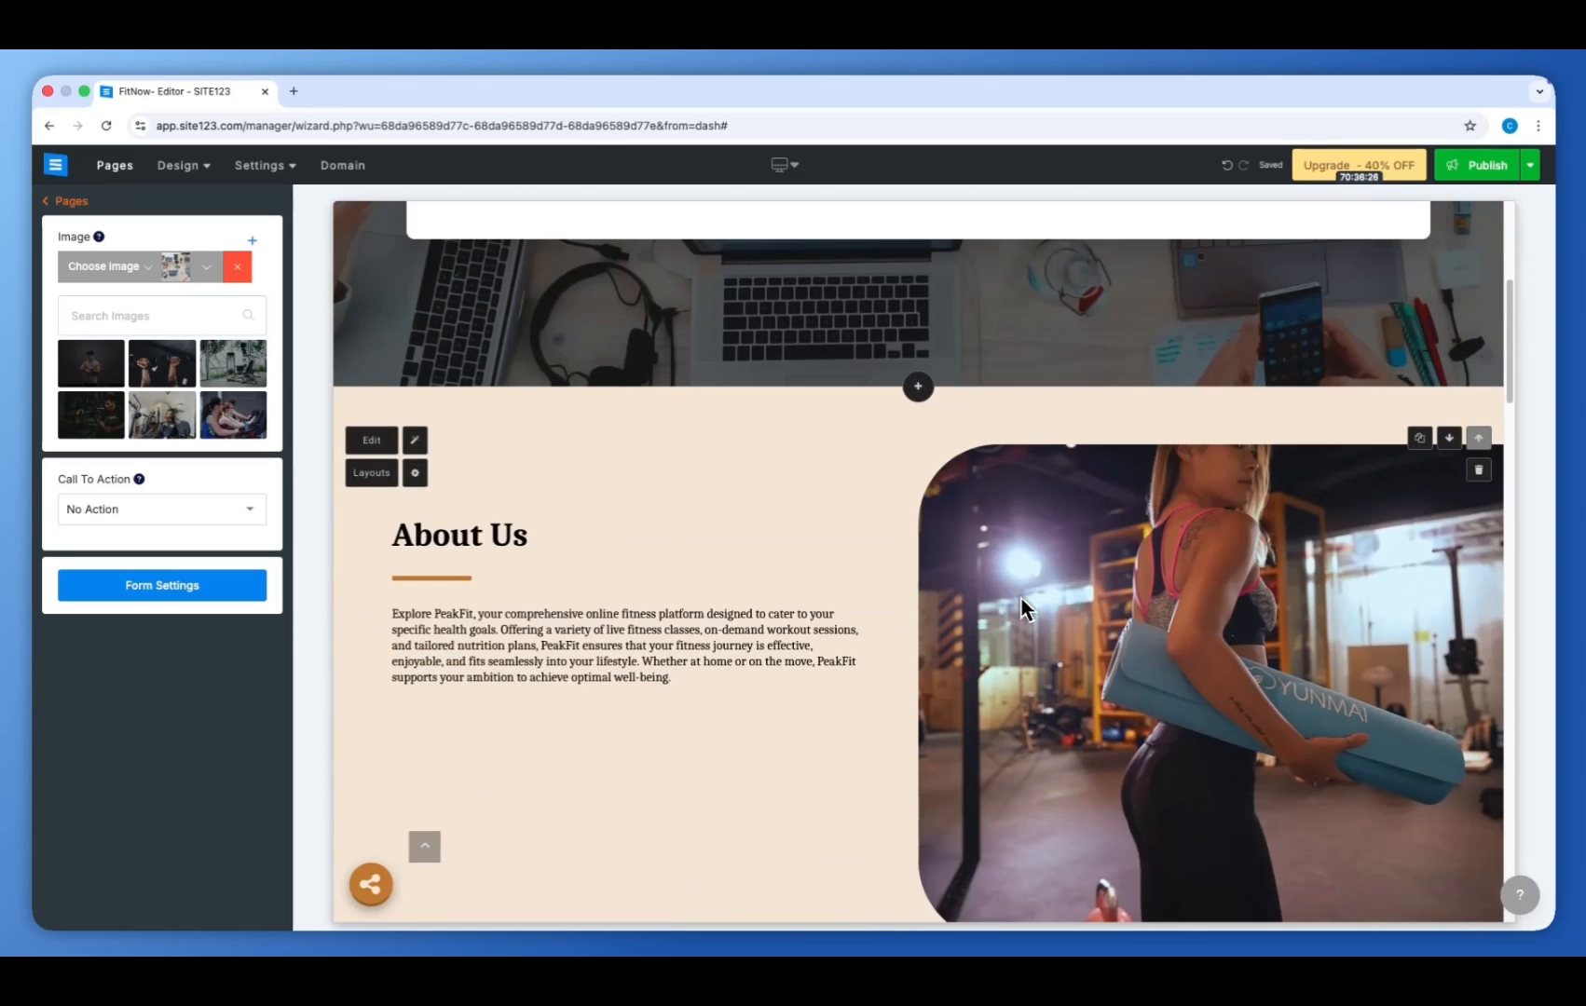
scroll(1021, 608, down, 1)
click(382, 368)
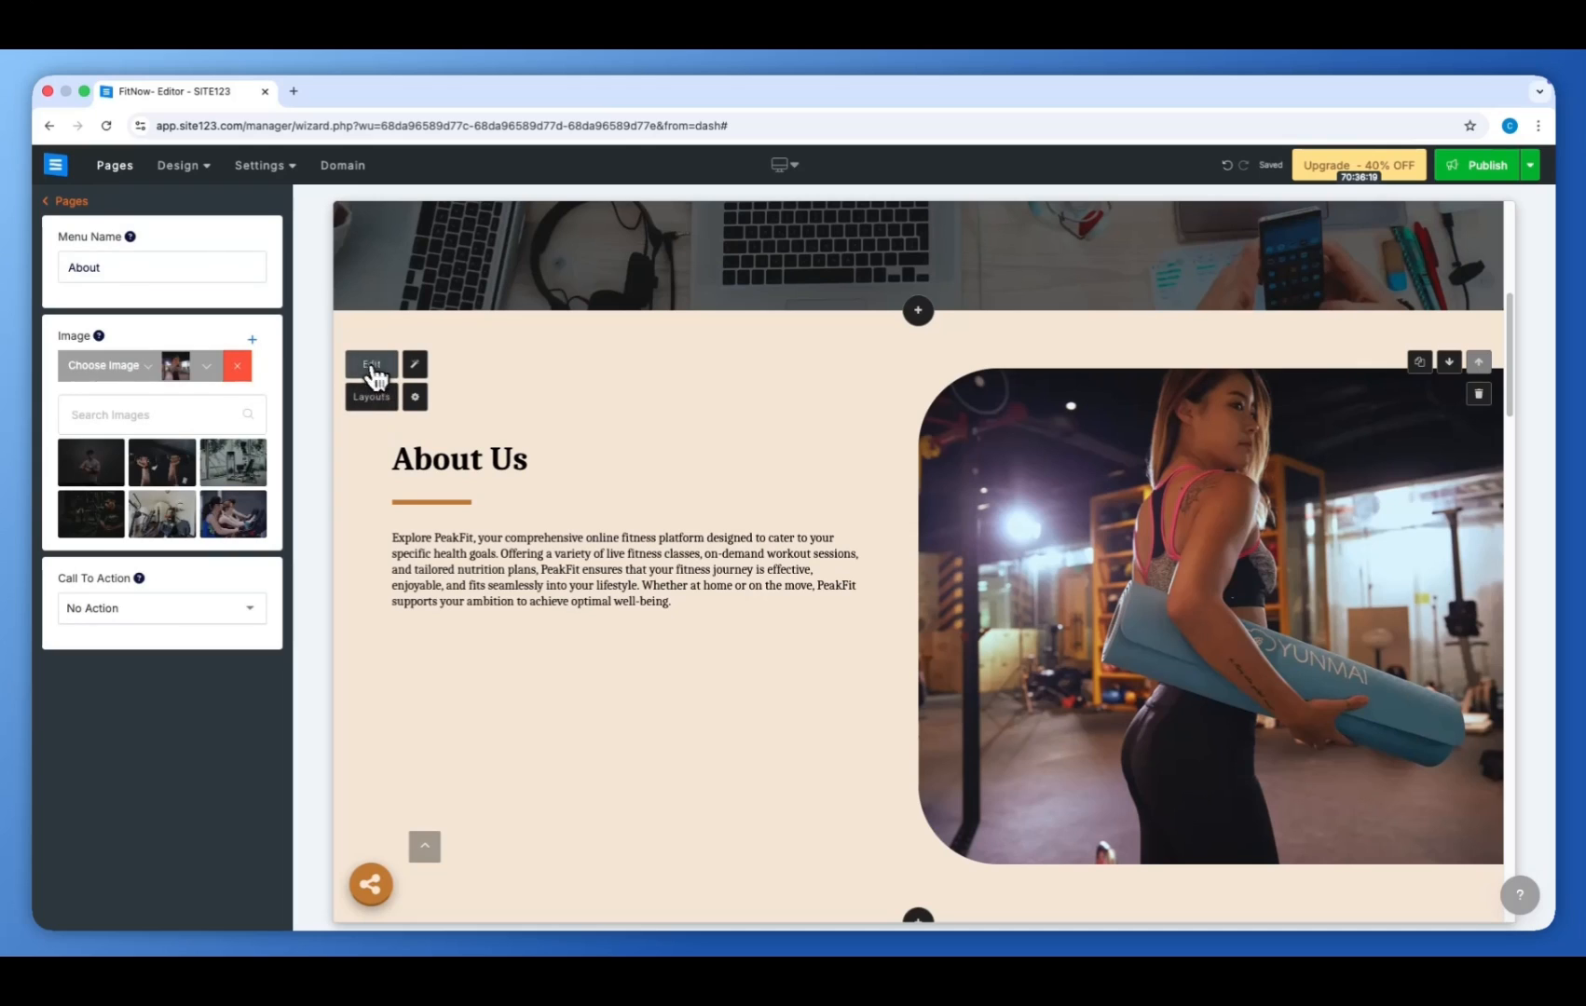
click(160, 270)
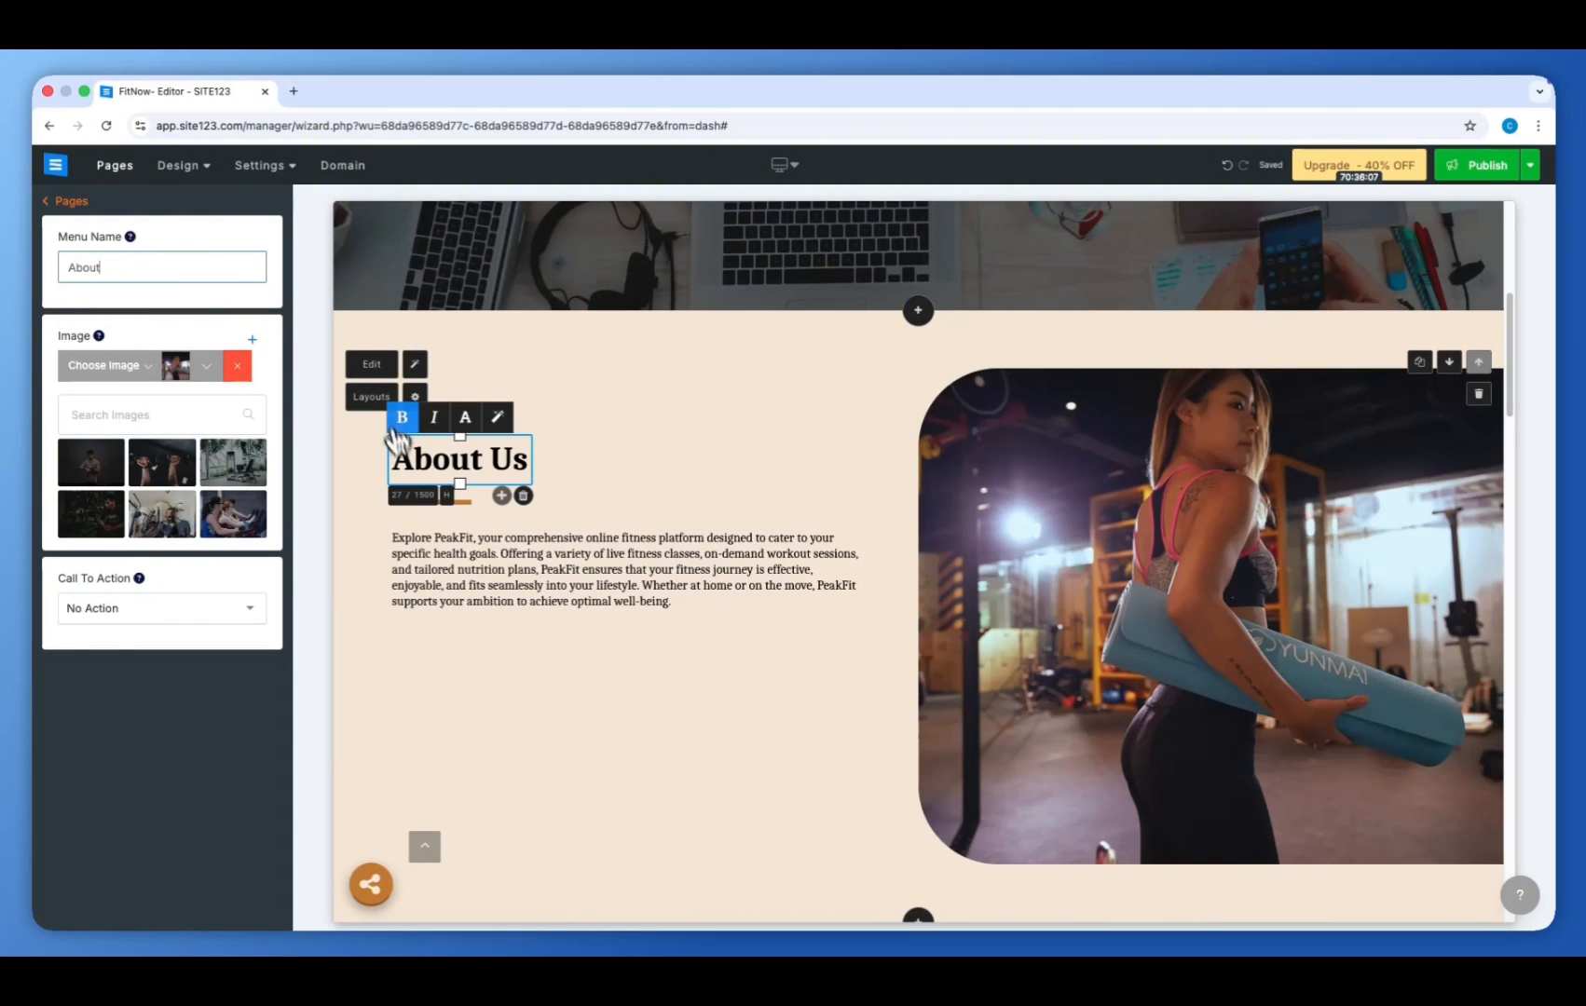
- Change the About Us section's layout to the three-image one with two stacked images beside a tall image
click(371, 396)
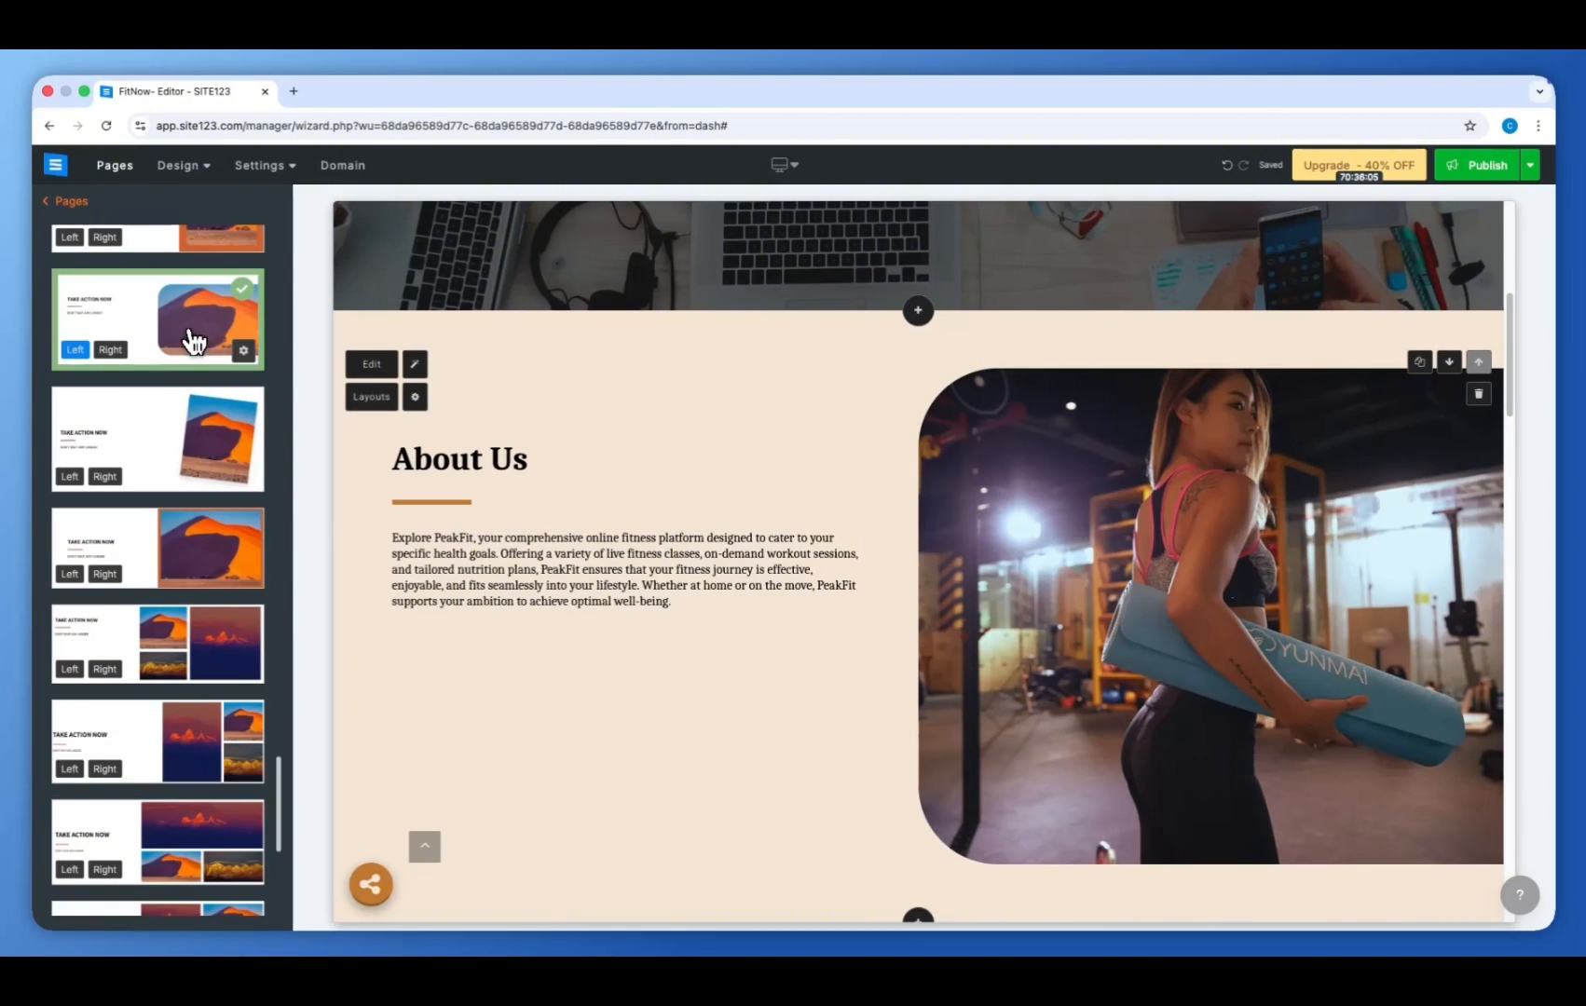
click(219, 433)
click(145, 714)
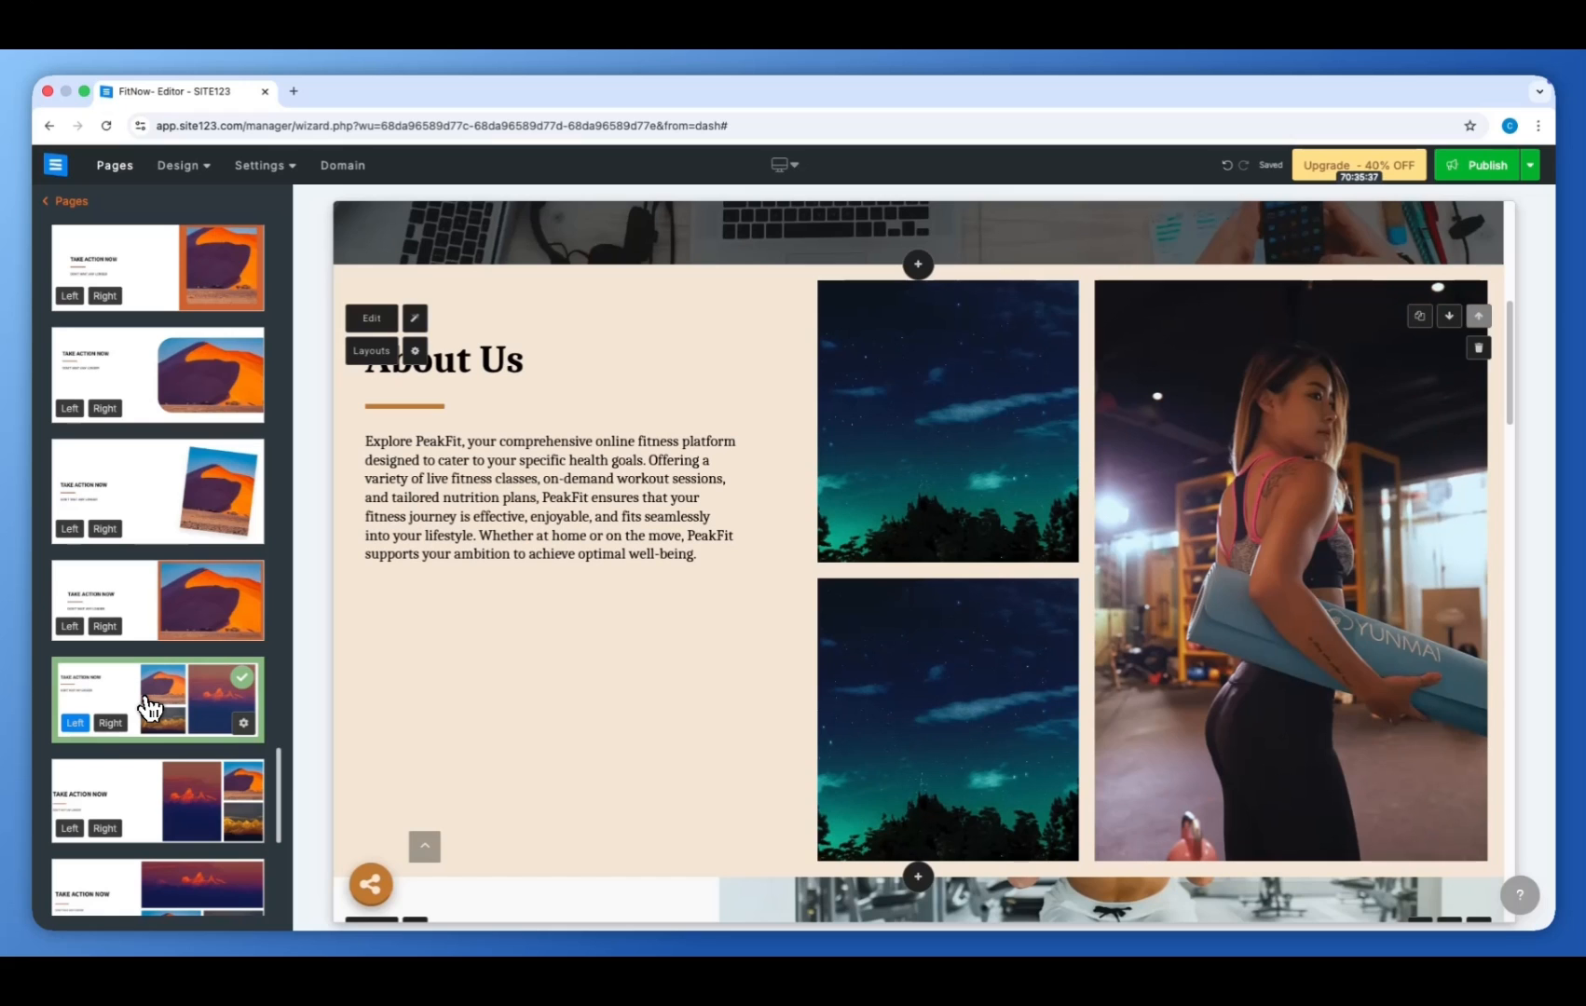
- Open the About section's image settings and view the available sources for Image 1
click(1153, 639)
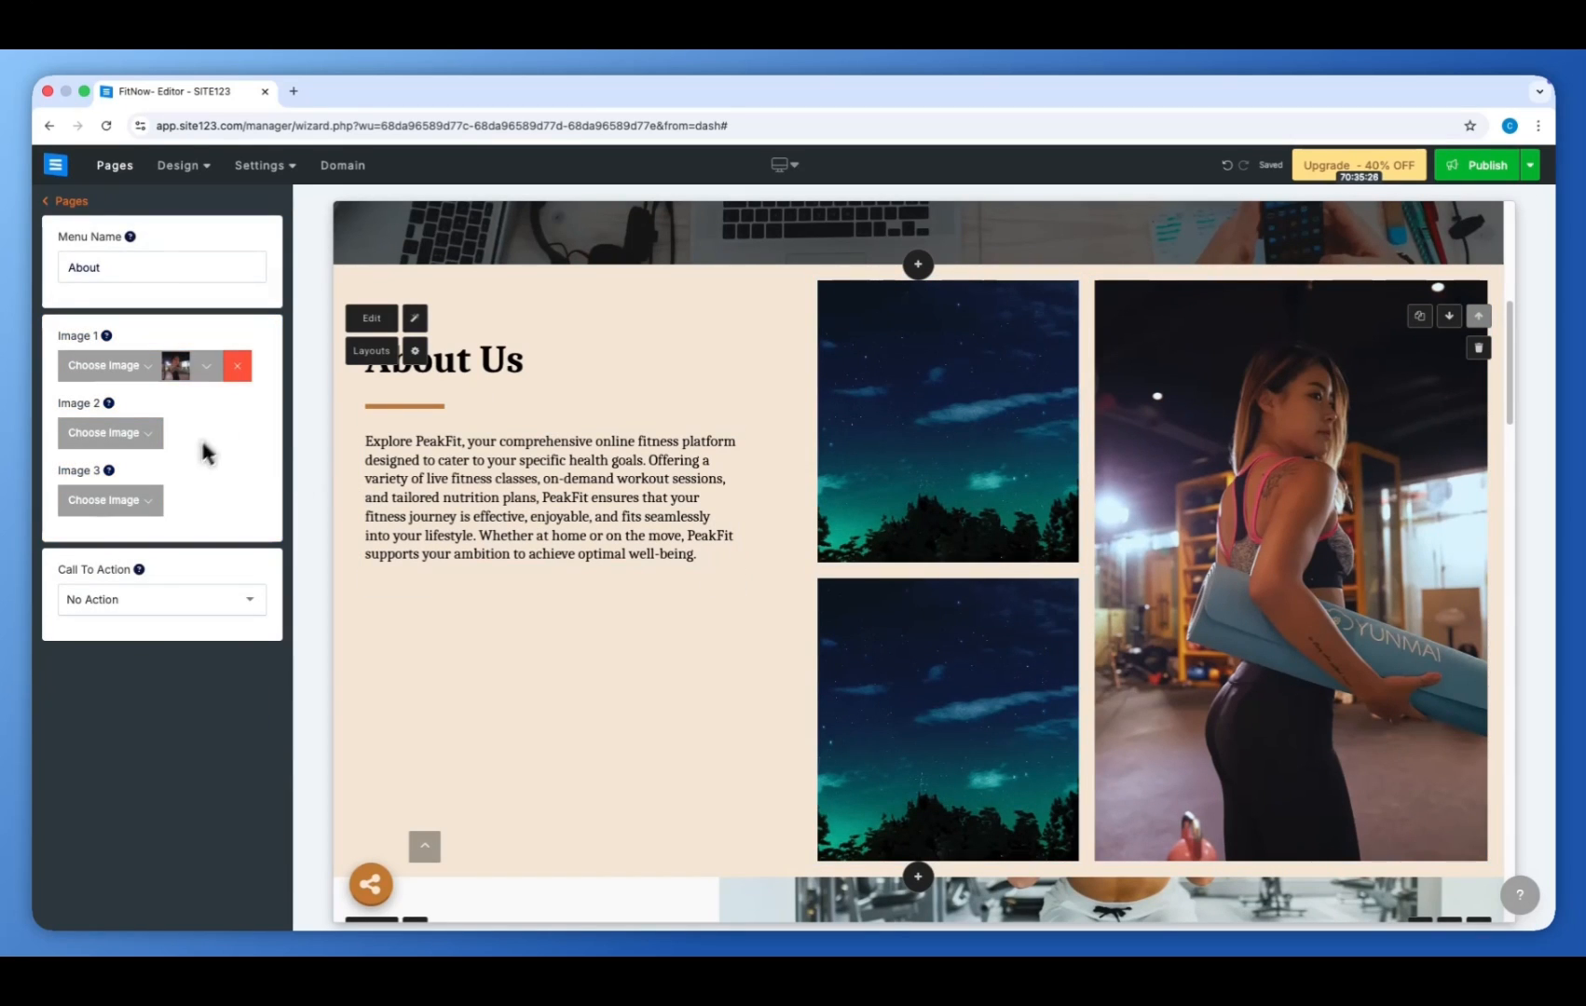
click(146, 371)
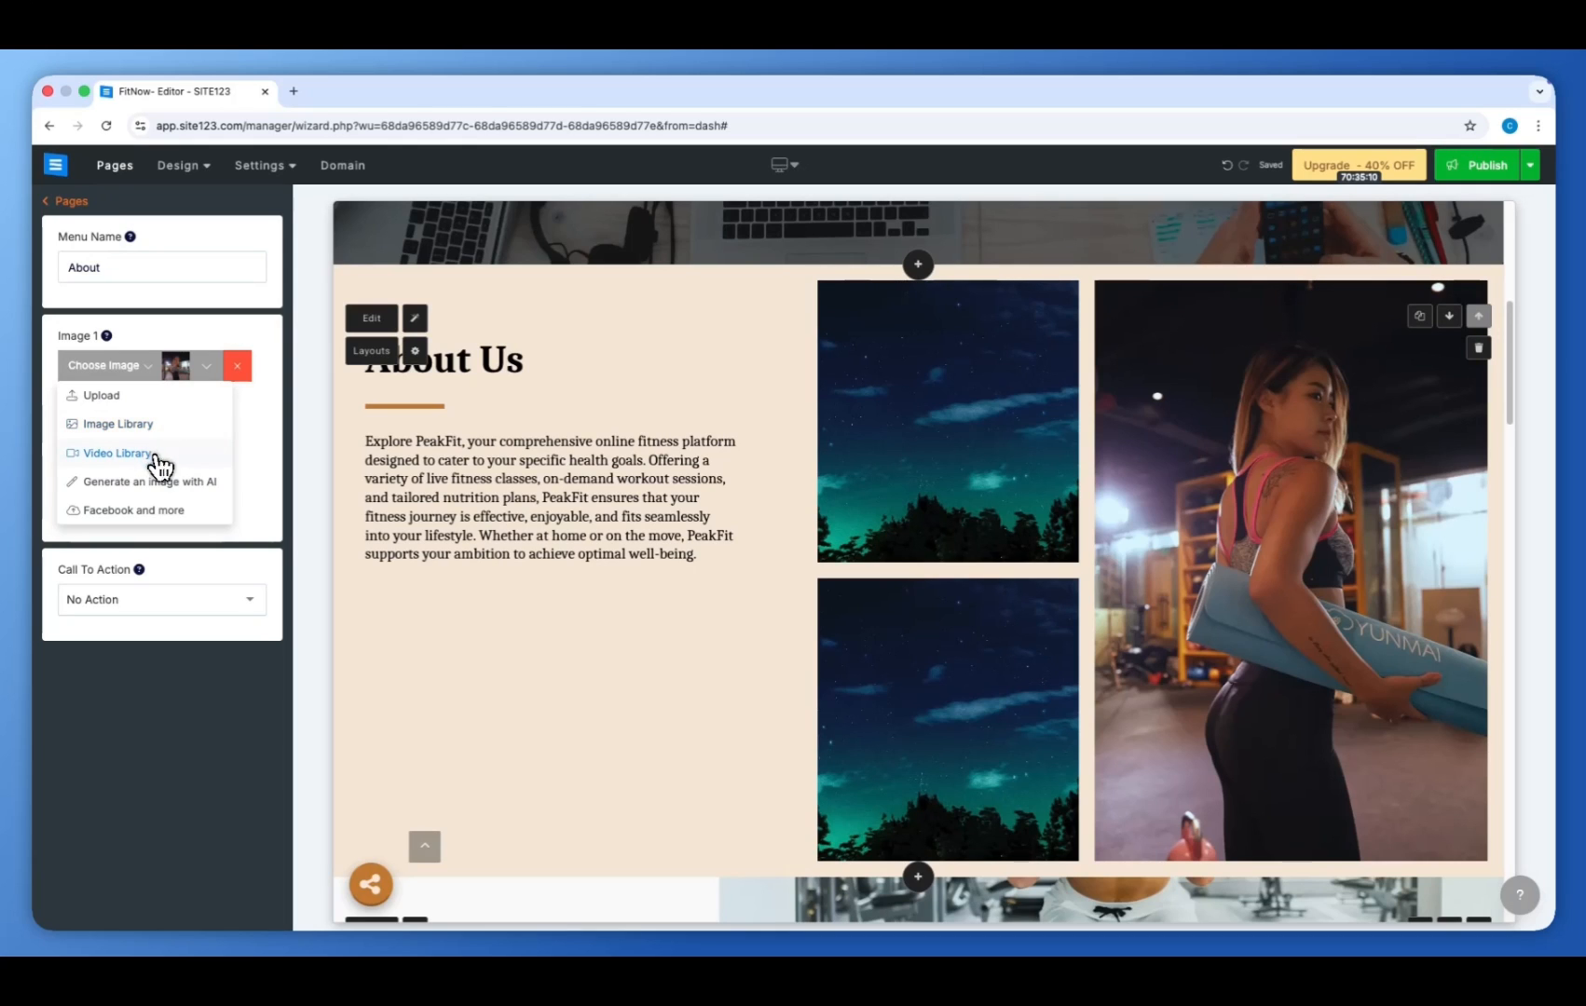
click(252, 468)
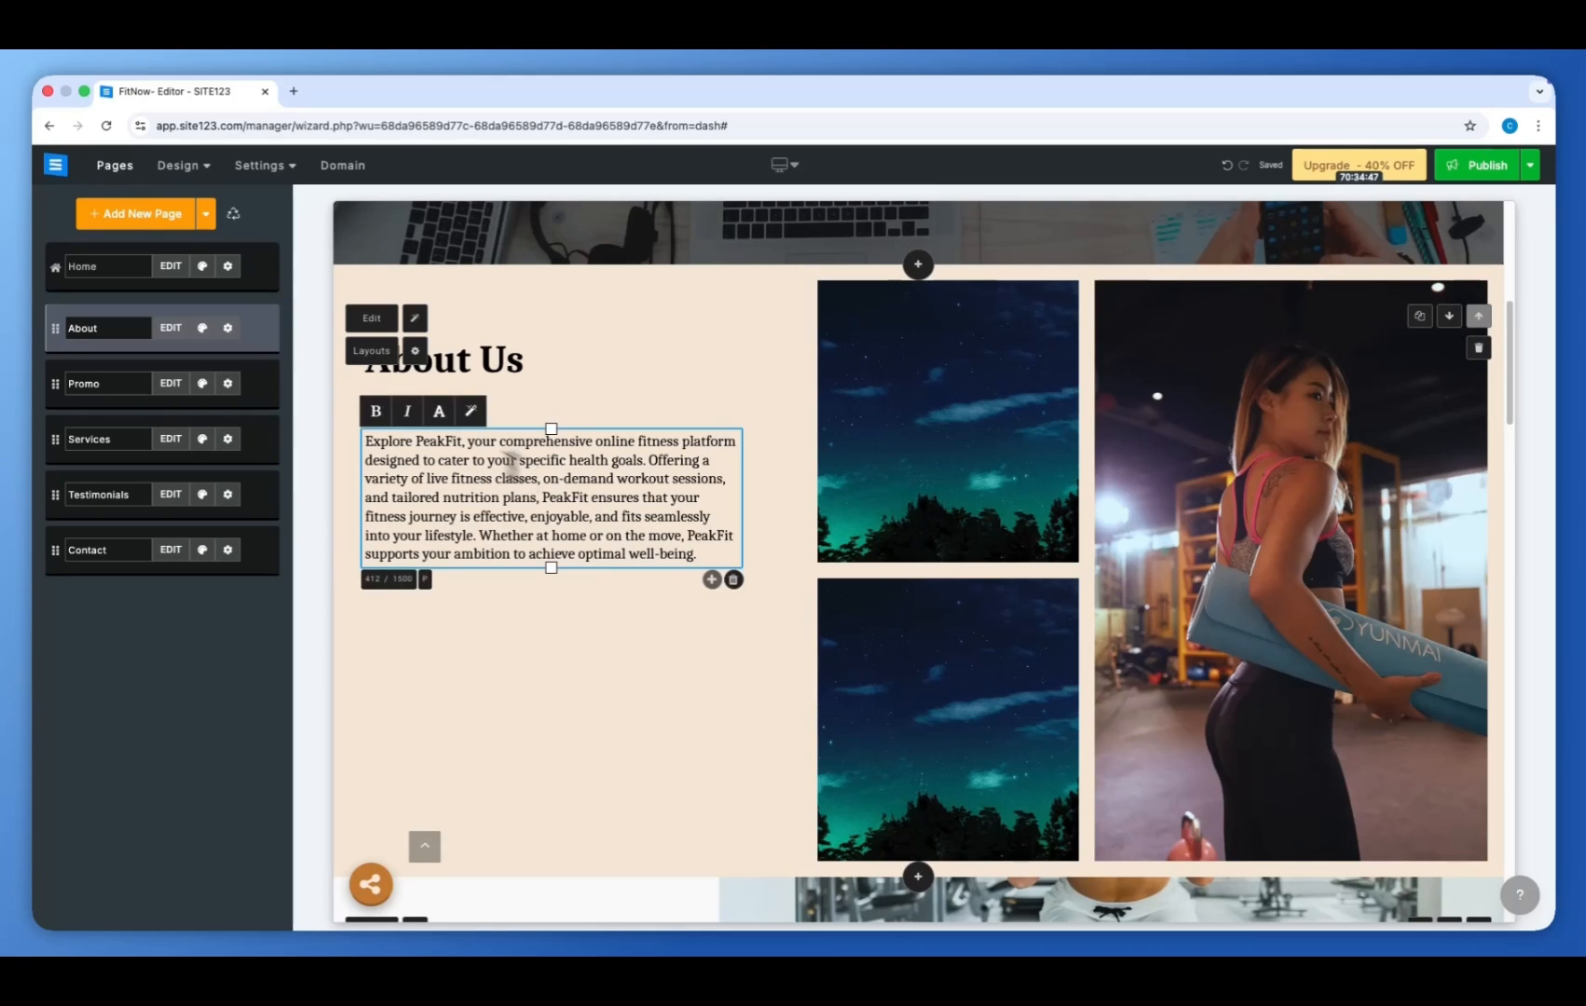
- Add a new page from the Team category using a template with four member cards in a row
click(142, 214)
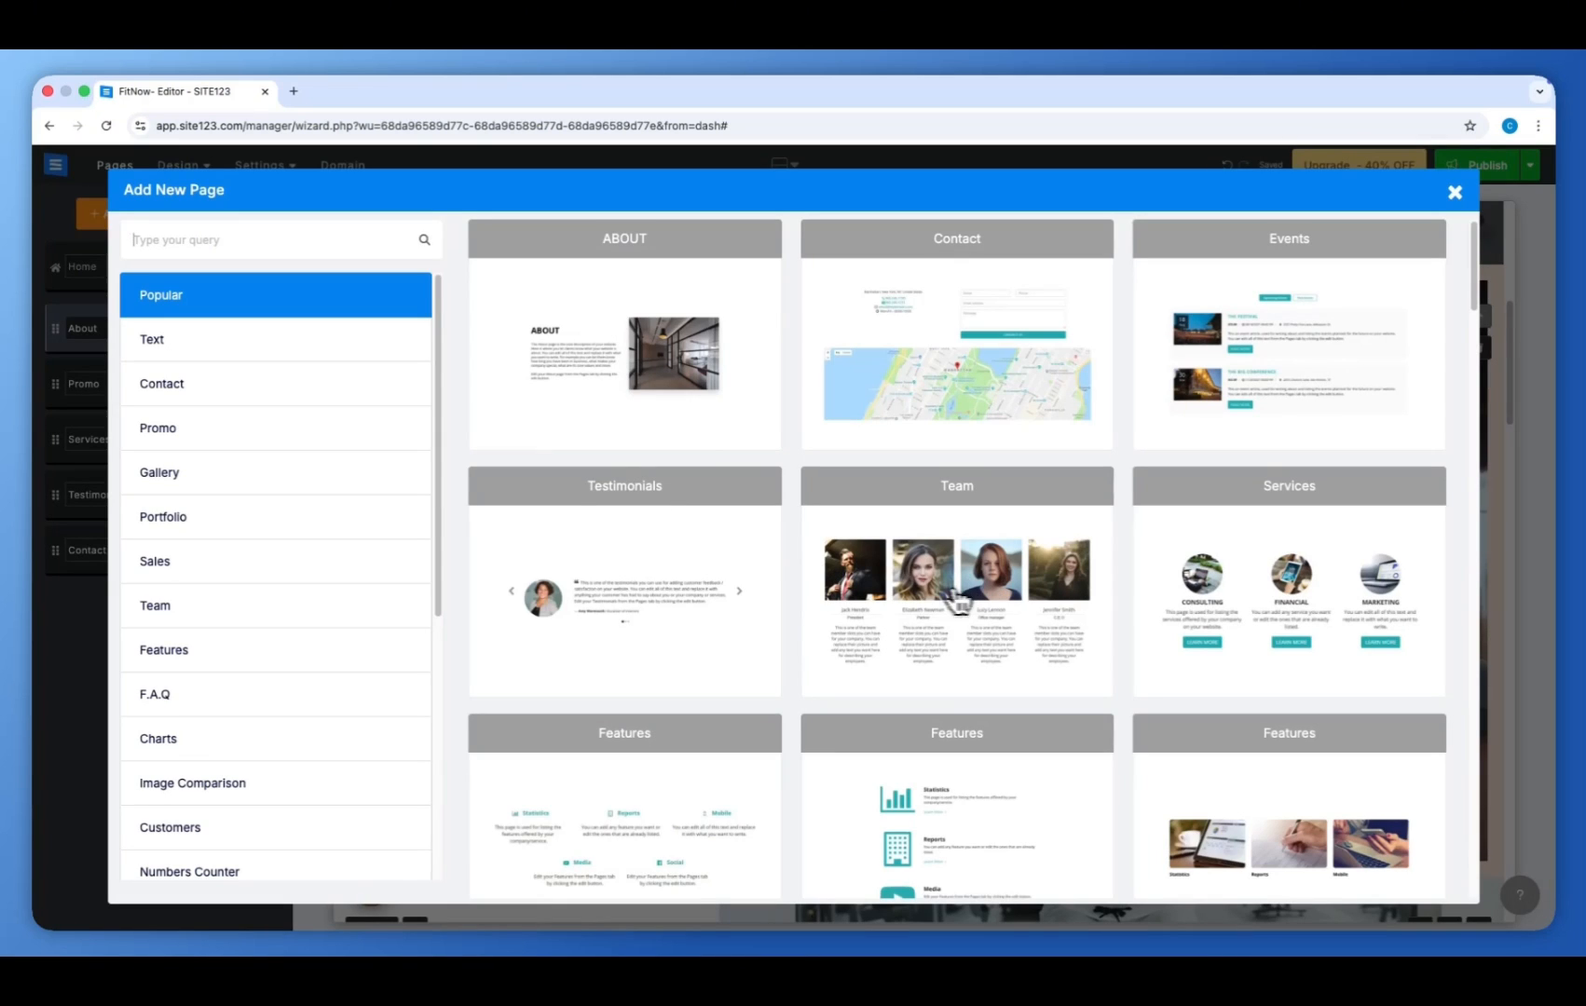
click(298, 617)
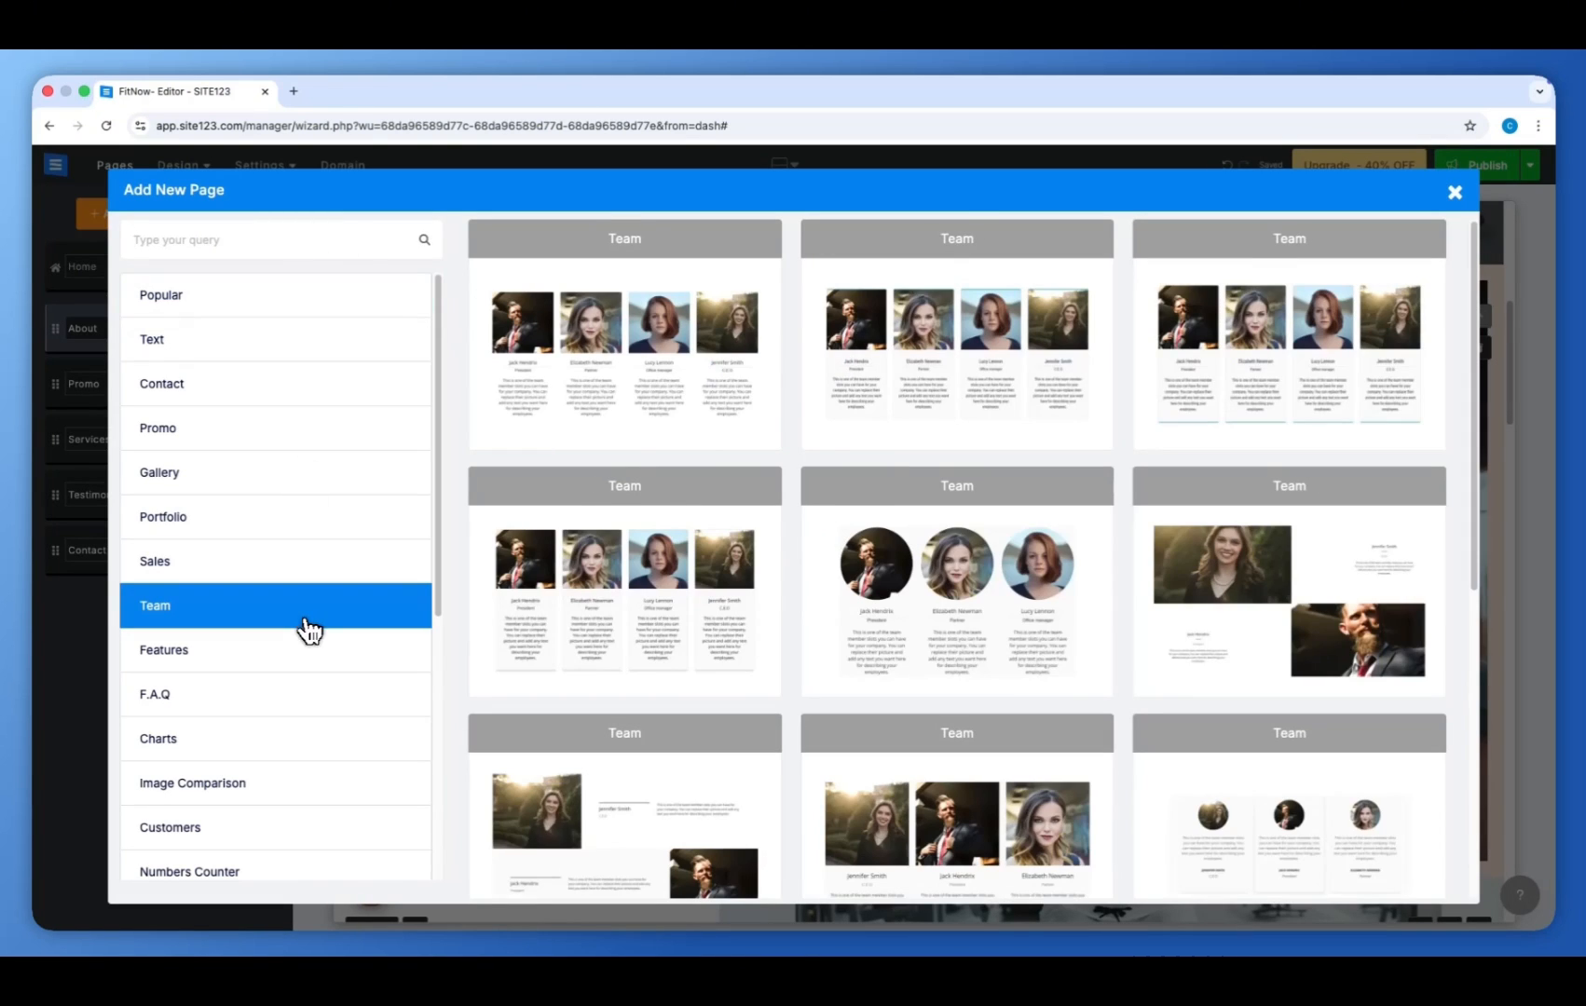
scroll(1031, 711, down, 10)
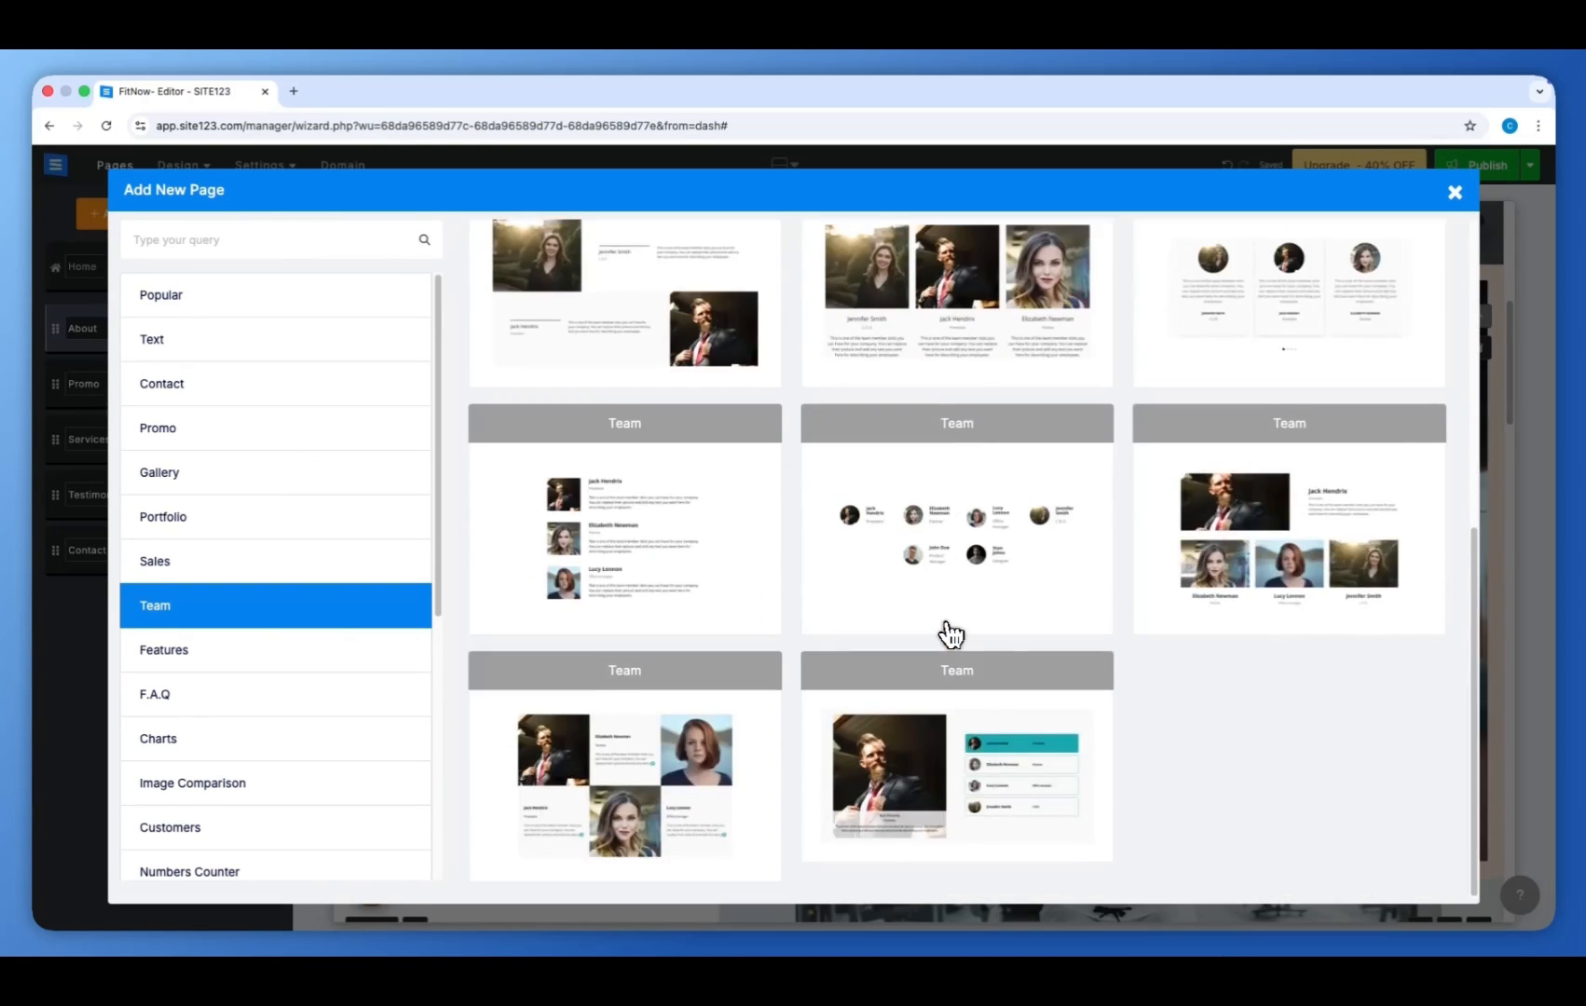
scroll(949, 634, up, 10)
click(729, 369)
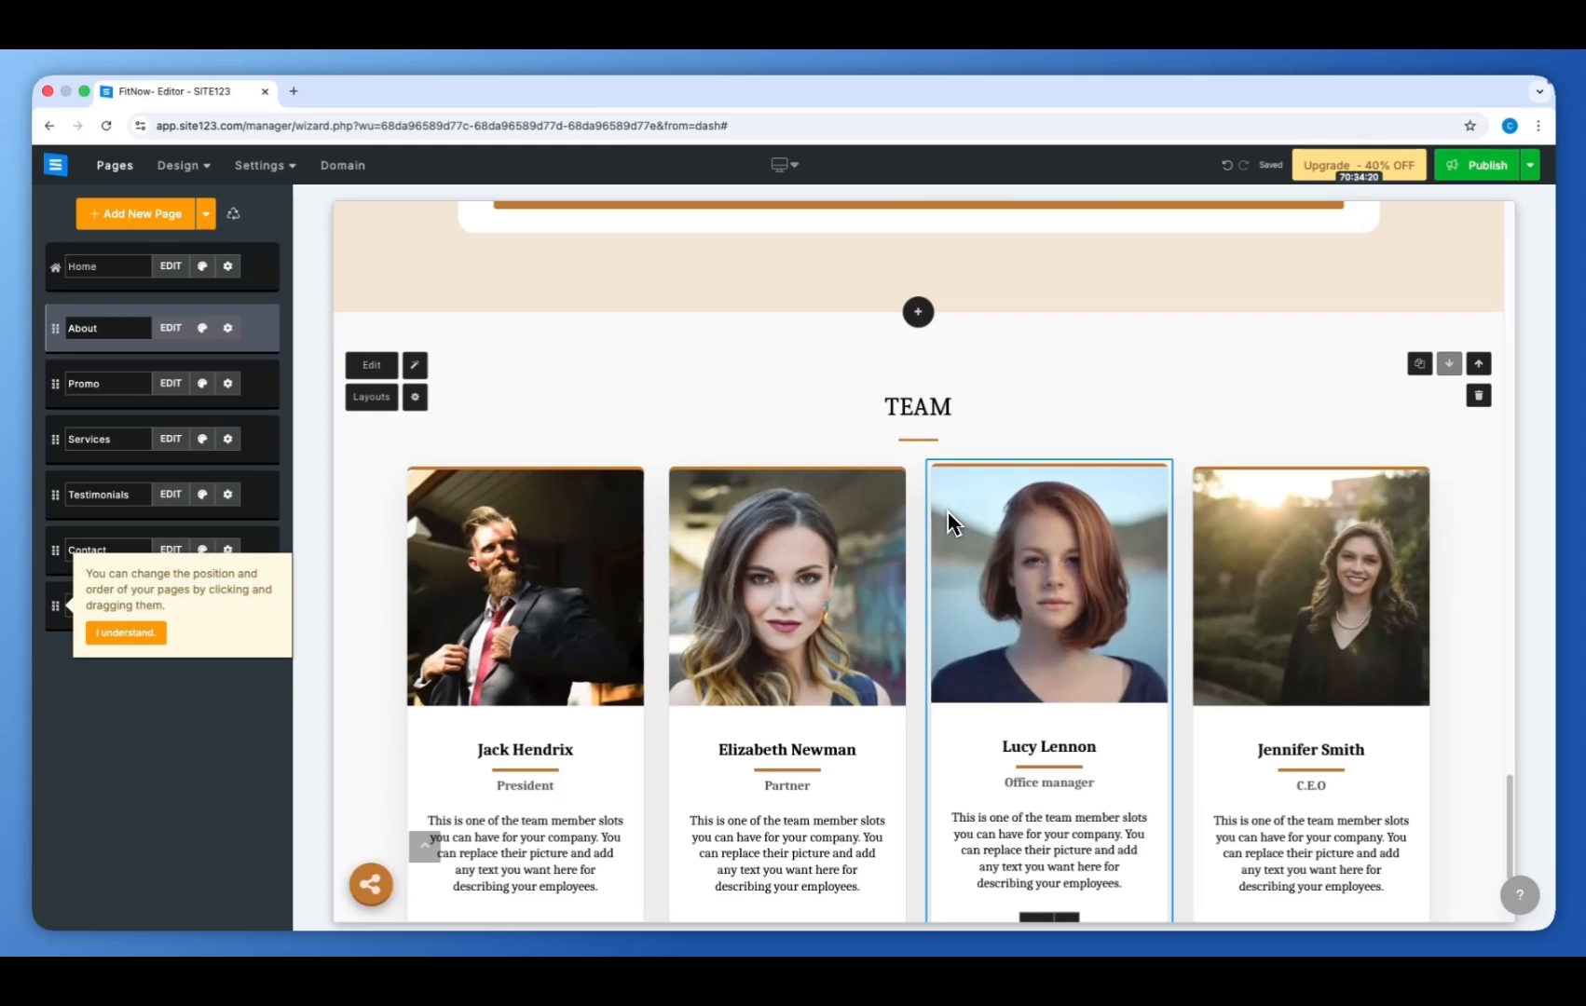
- Move the Team section up the page order until it sits directly below About
click(1478, 365)
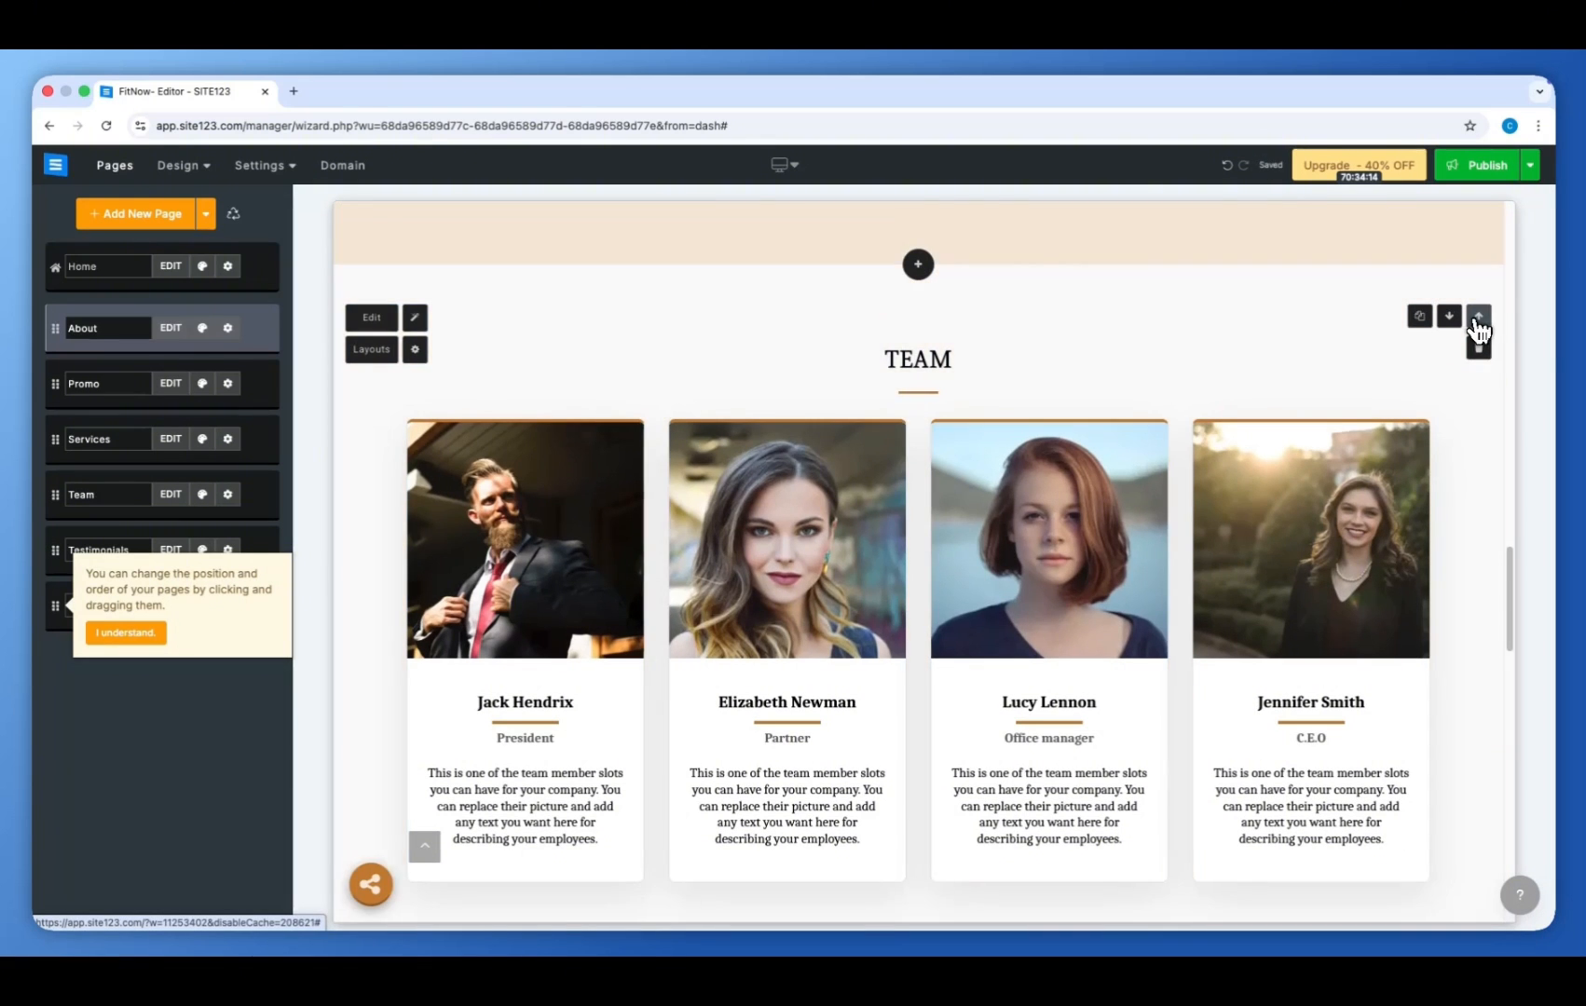
click(1478, 318)
click(1478, 319)
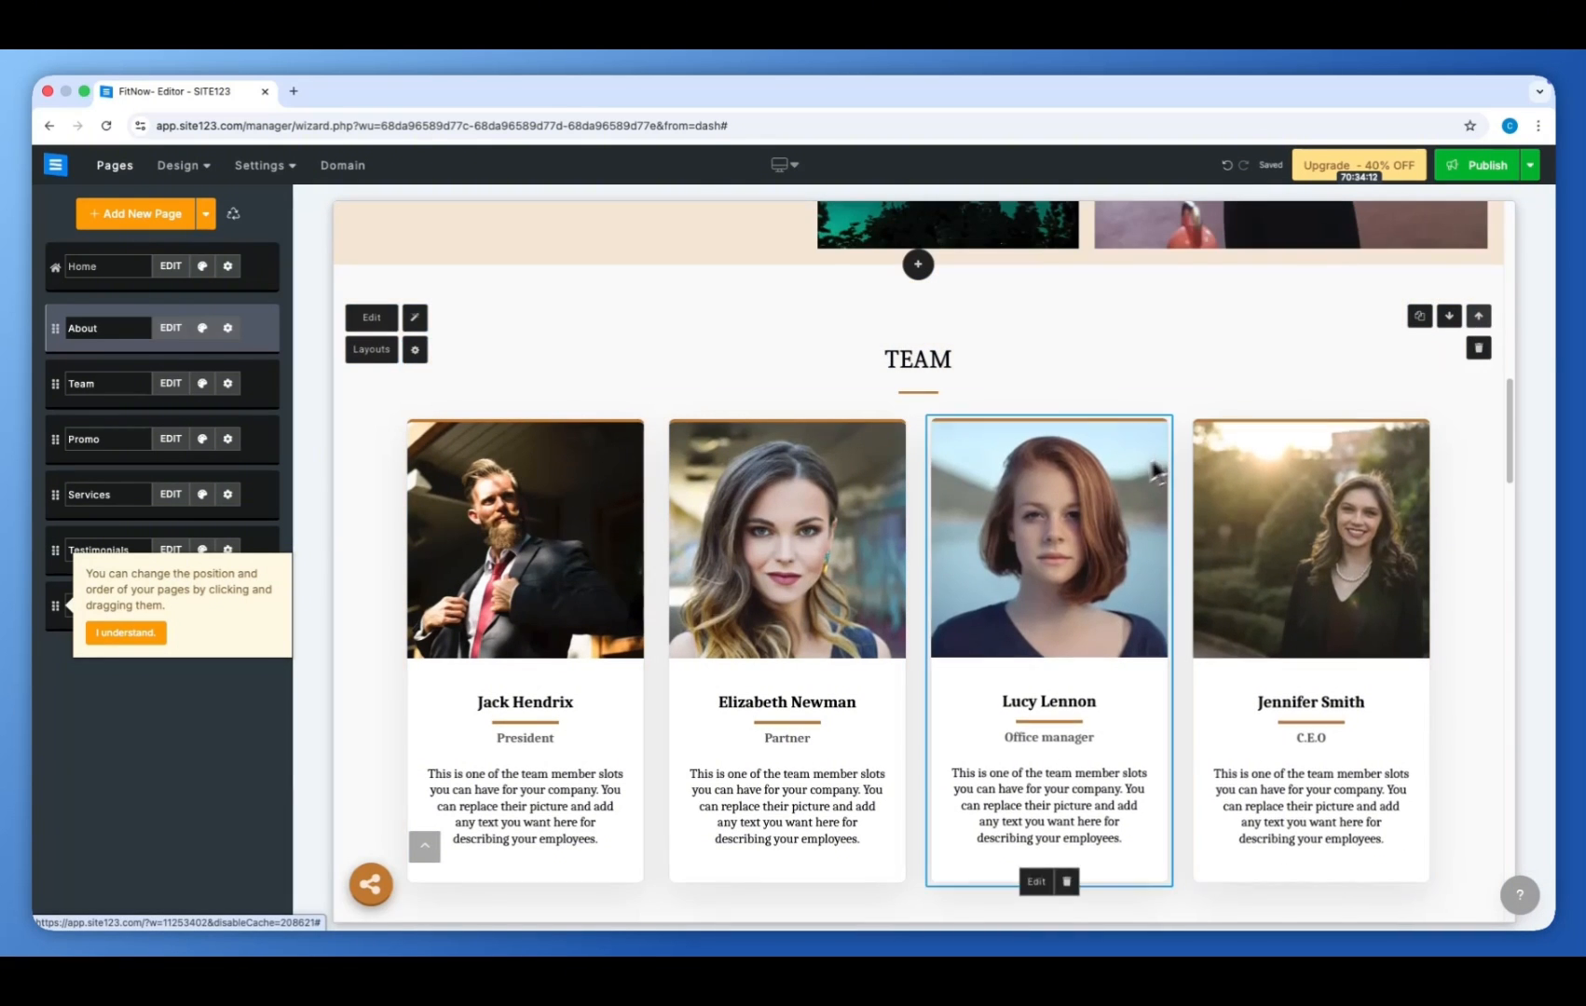
scroll(1142, 478, down, 3)
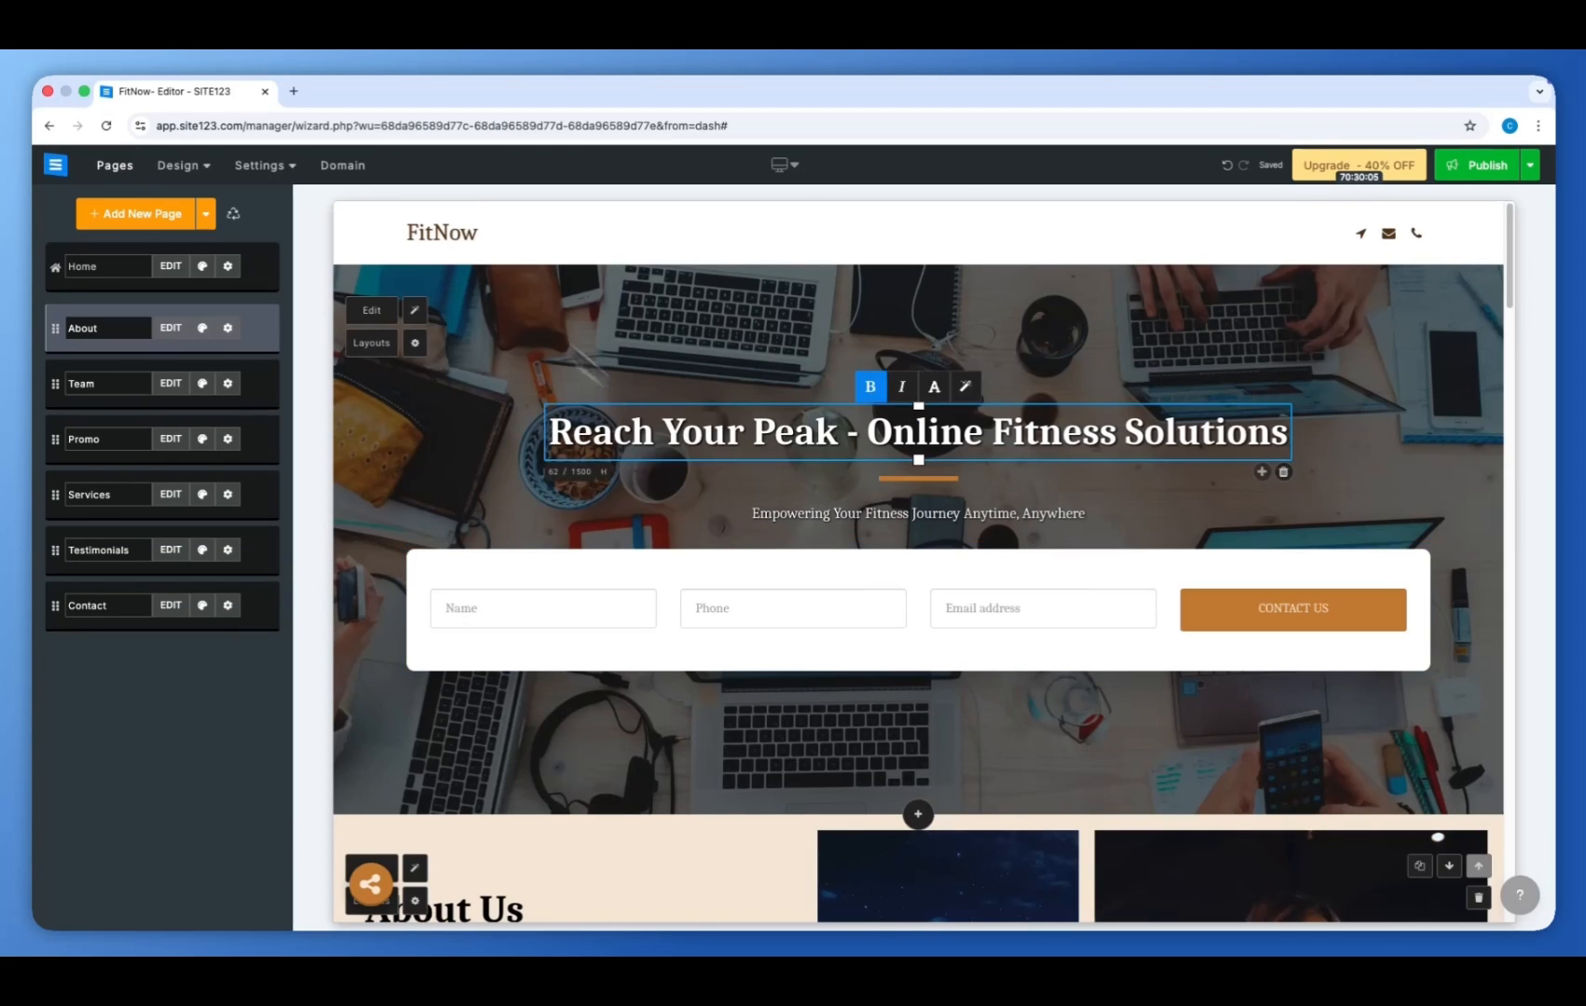
- Turn on Show Social Networks in the site header and open its social links for adding an entry
click(262, 166)
click(200, 168)
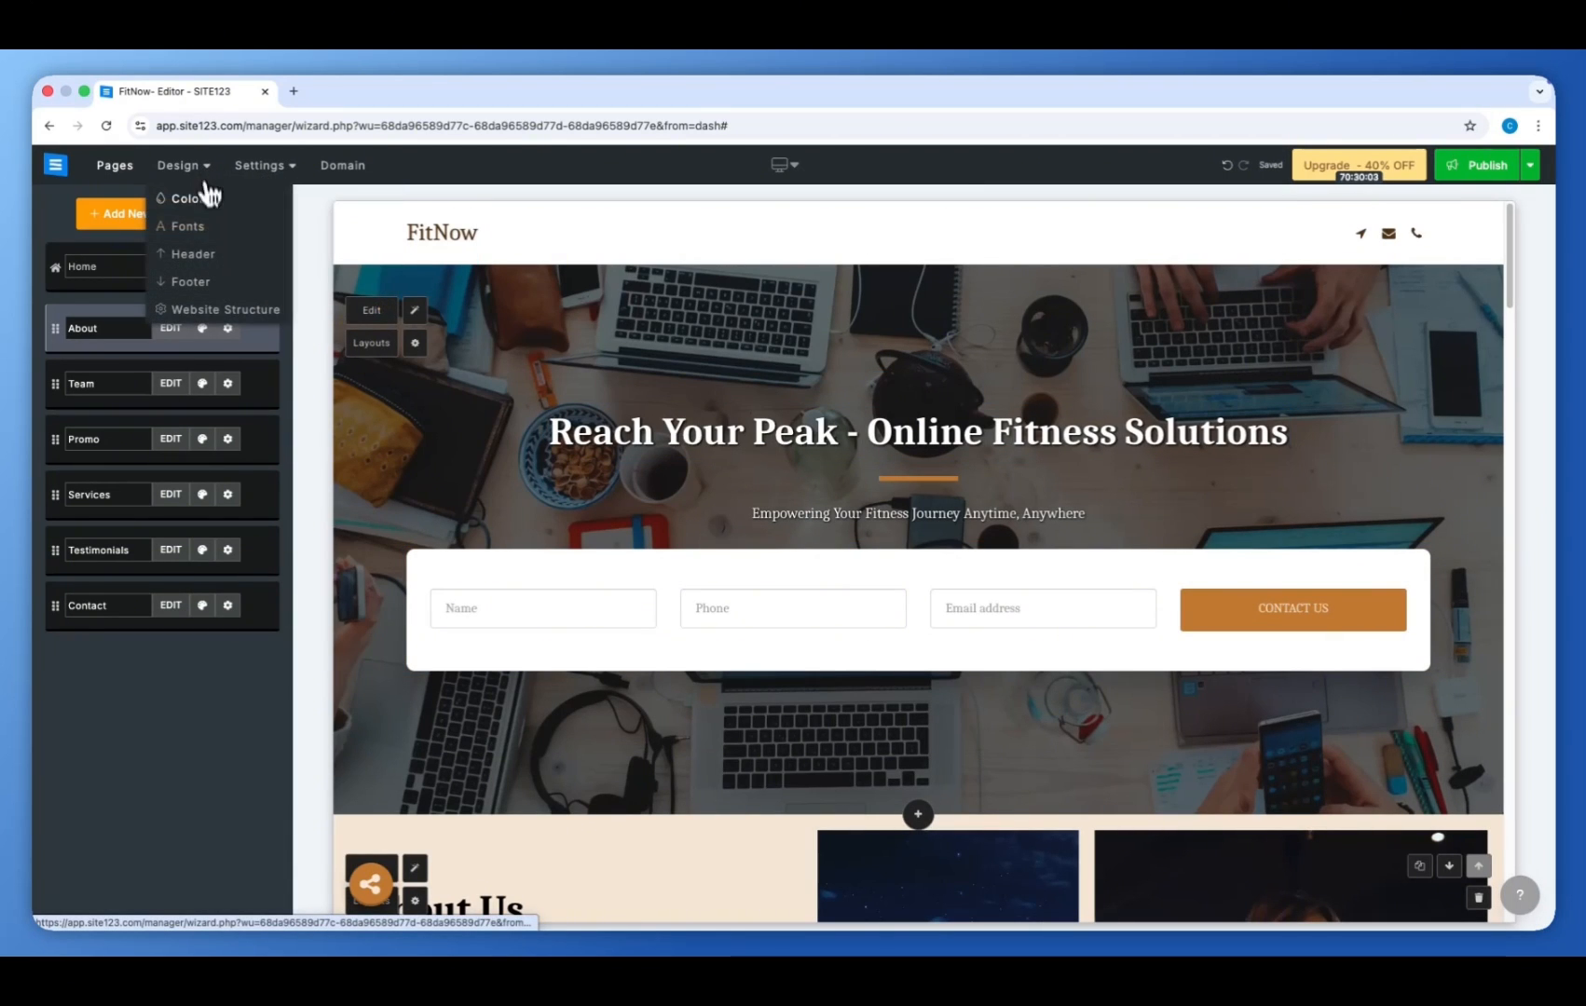
click(200, 255)
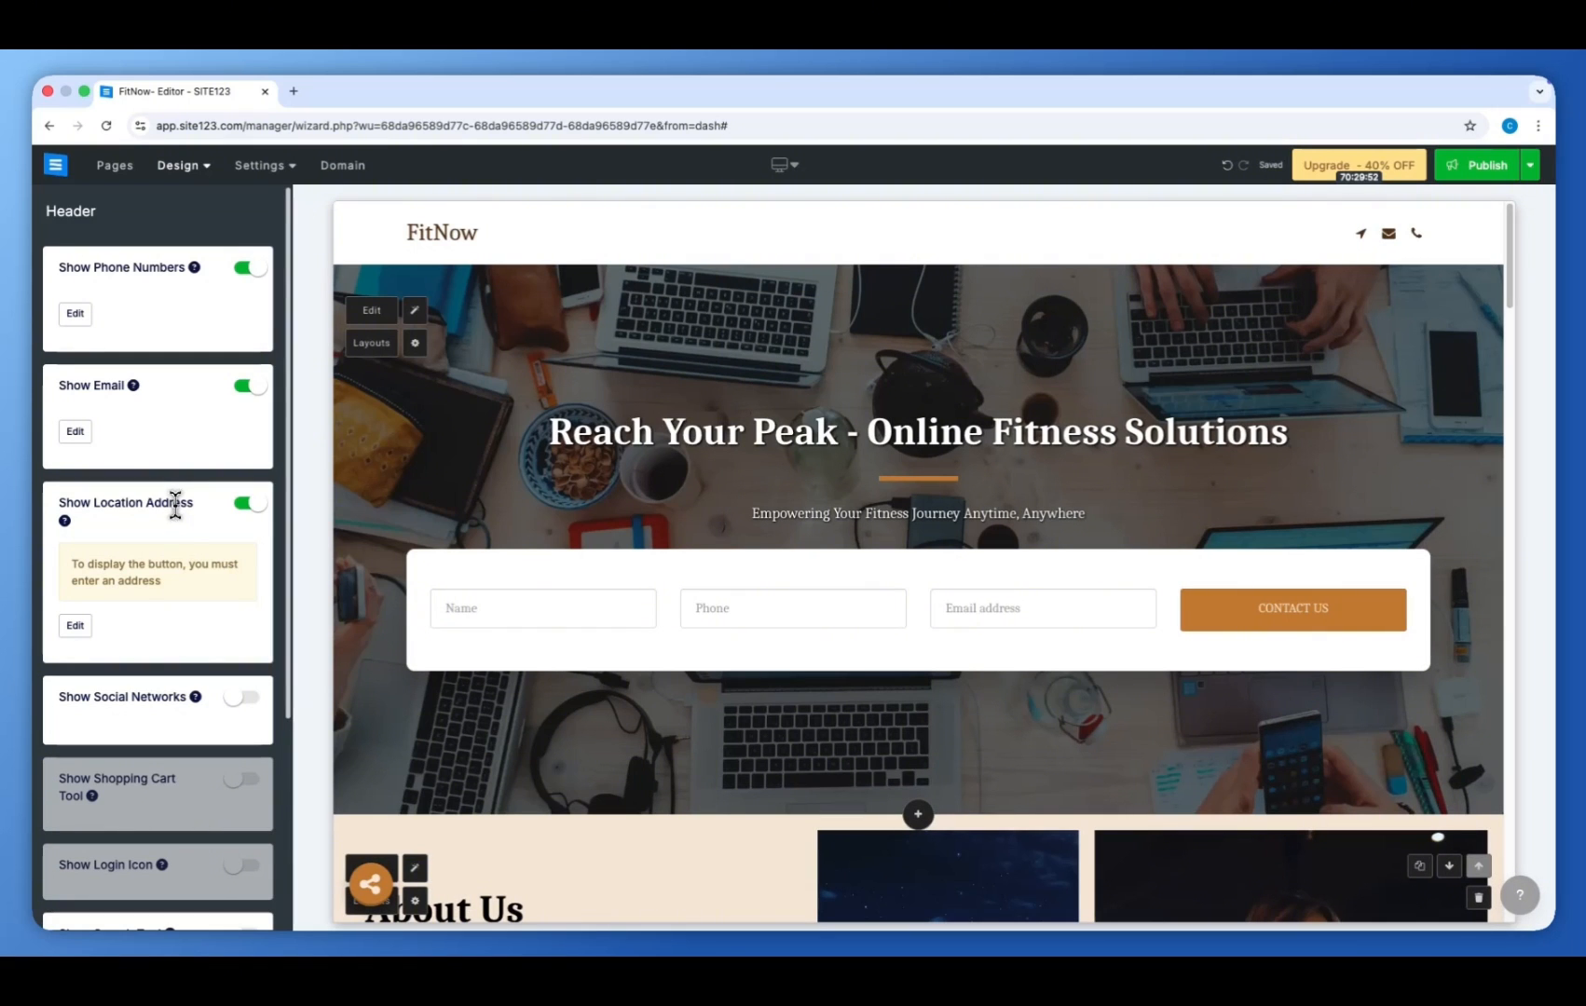
click(241, 699)
scroll(186, 704, down, 1)
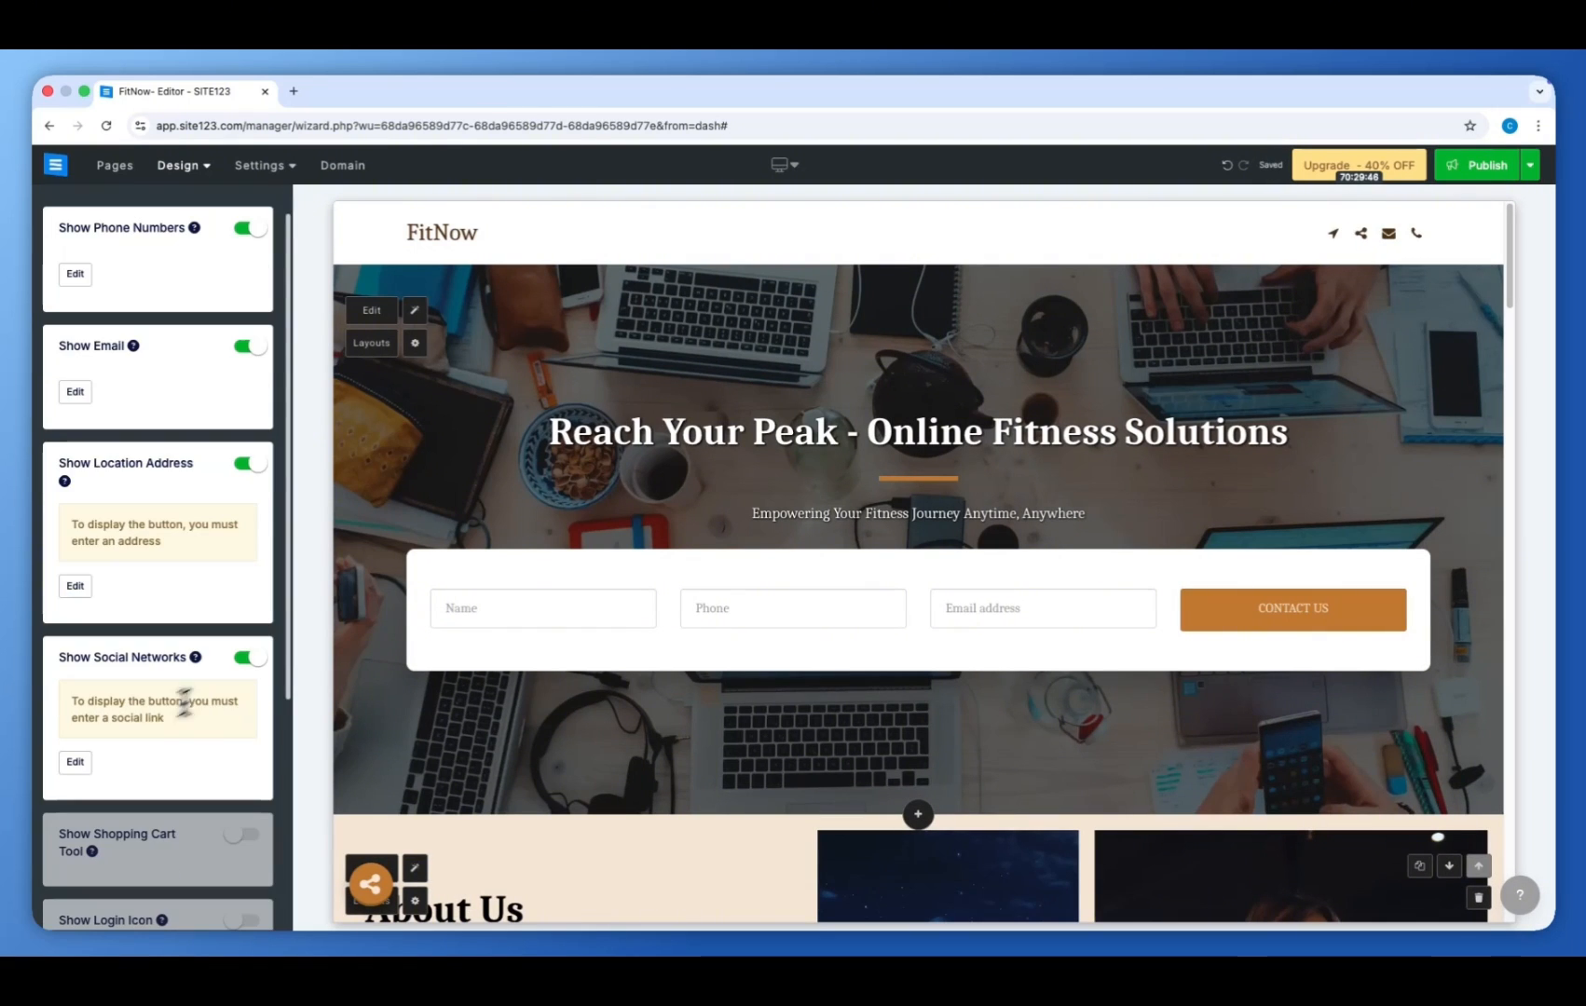
click(82, 762)
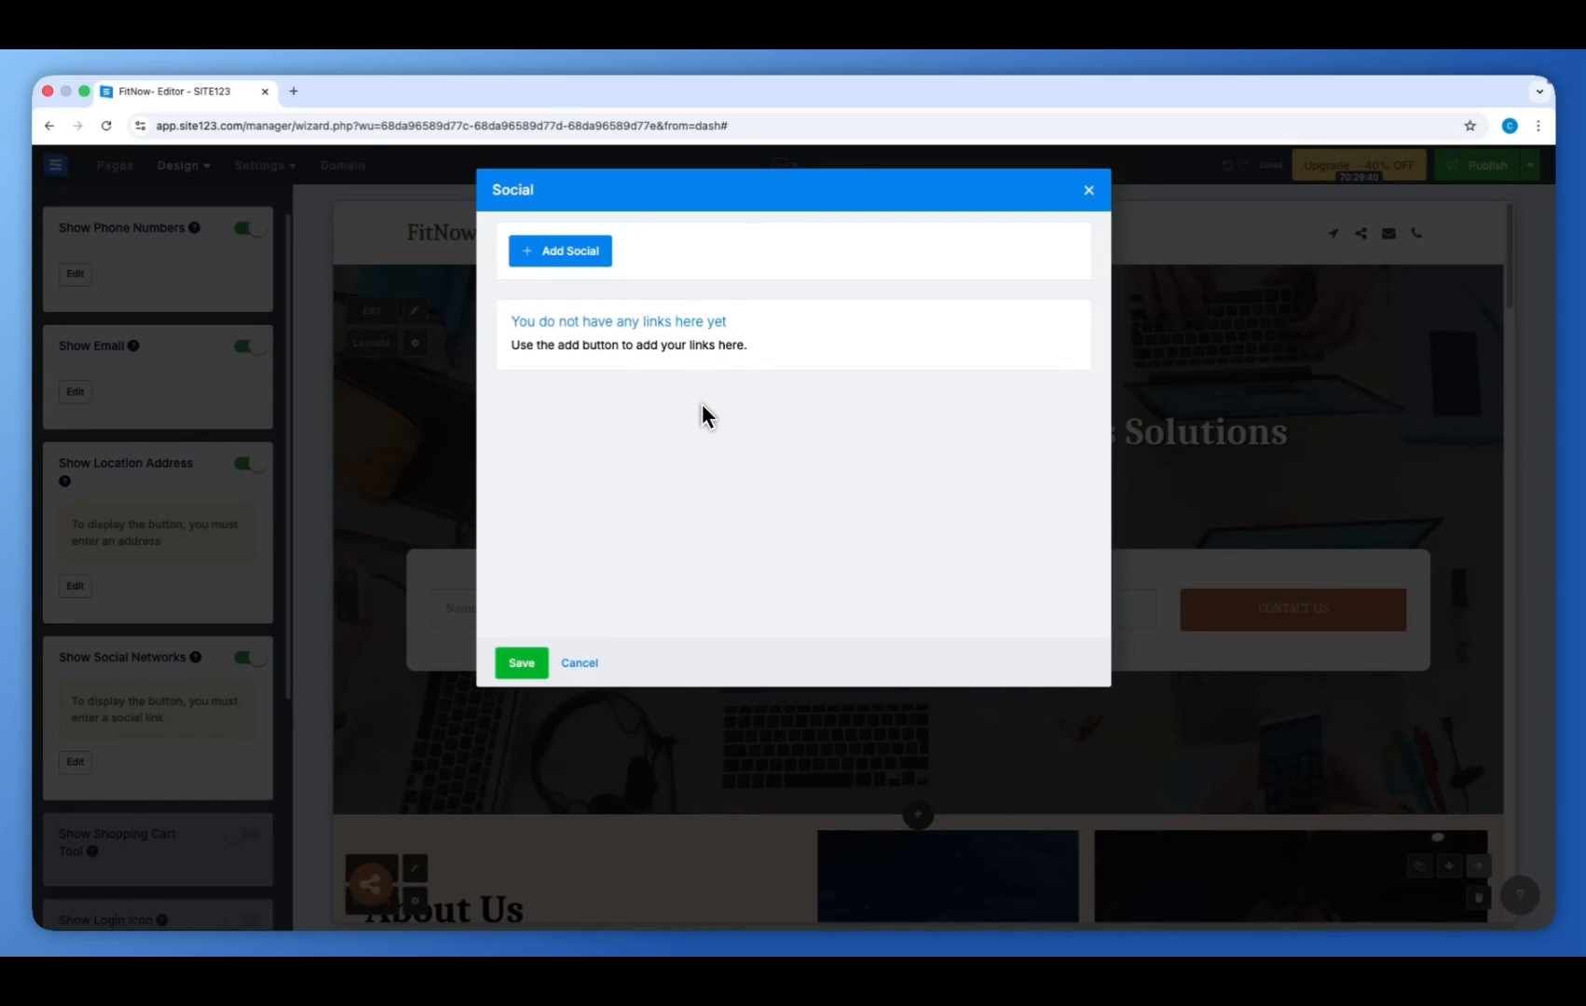
click(597, 253)
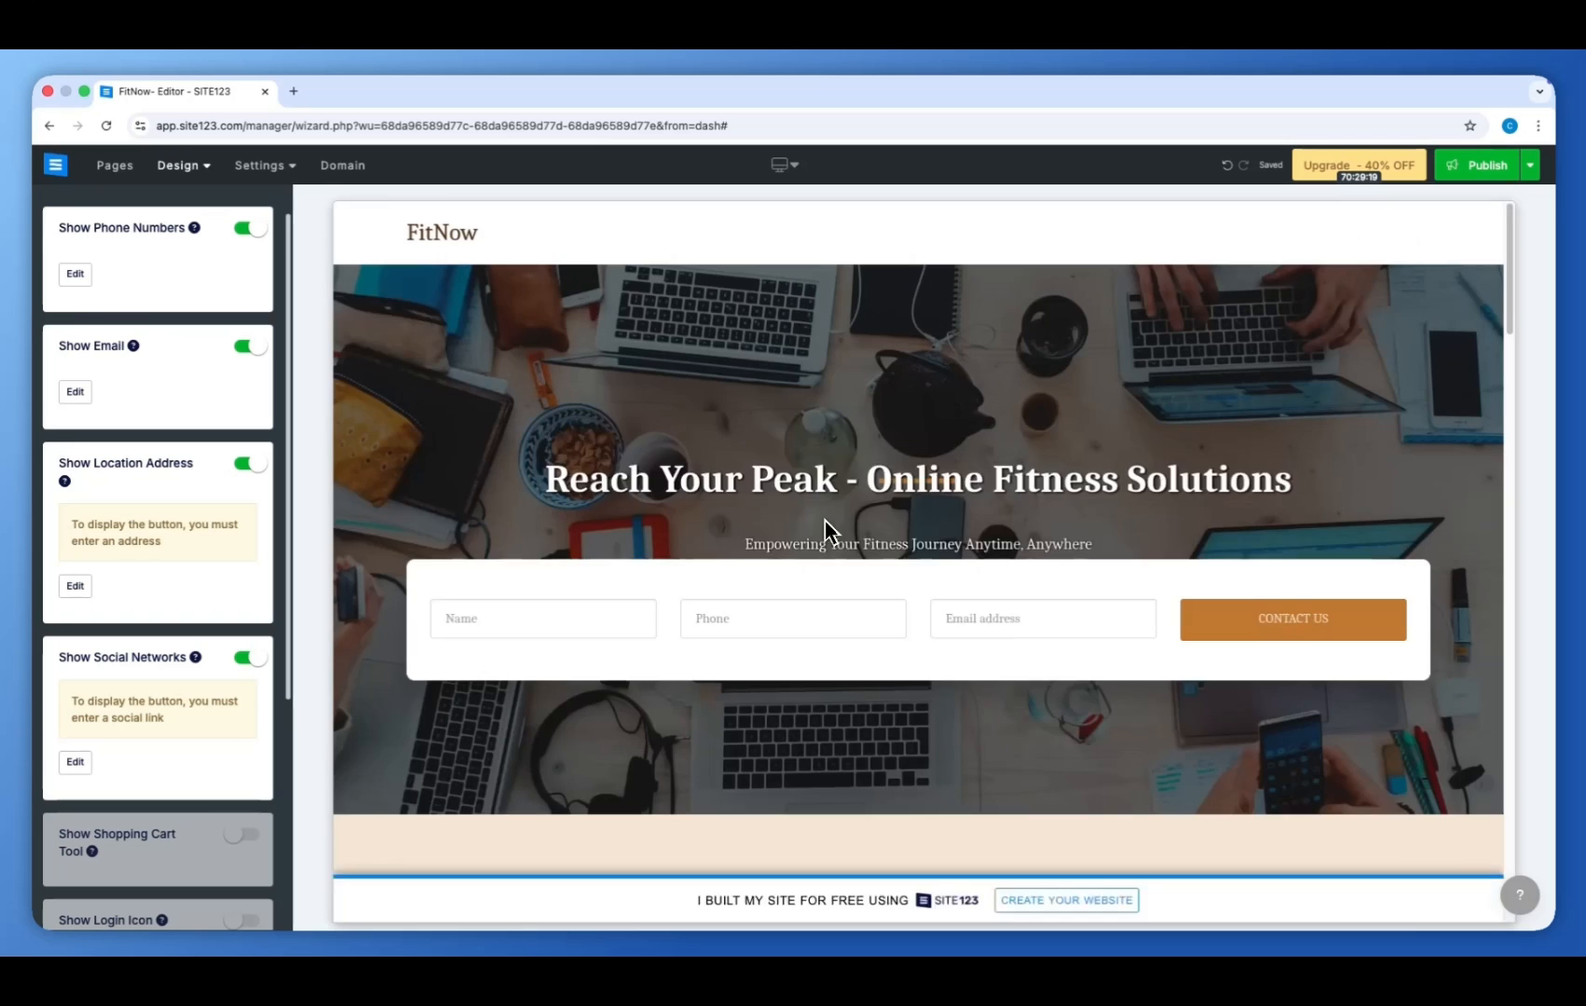
- Review the site's footer options and turn on Show Social Networks for the footer
scroll(1063, 655, down, 20)
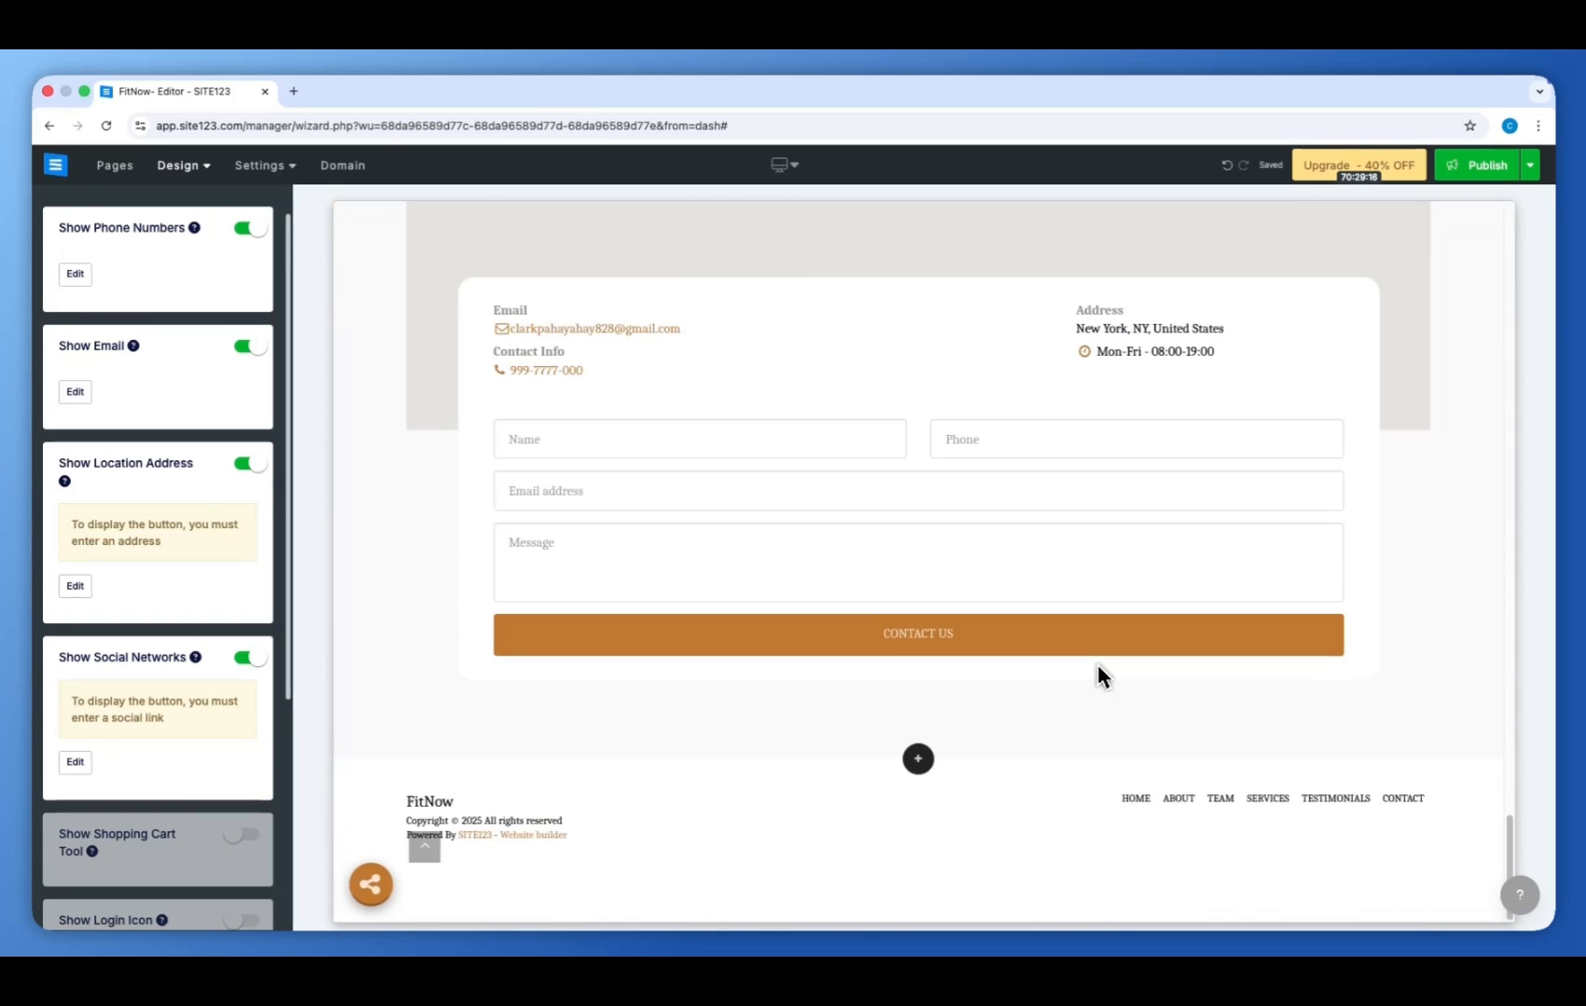
mouse_move(955, 894)
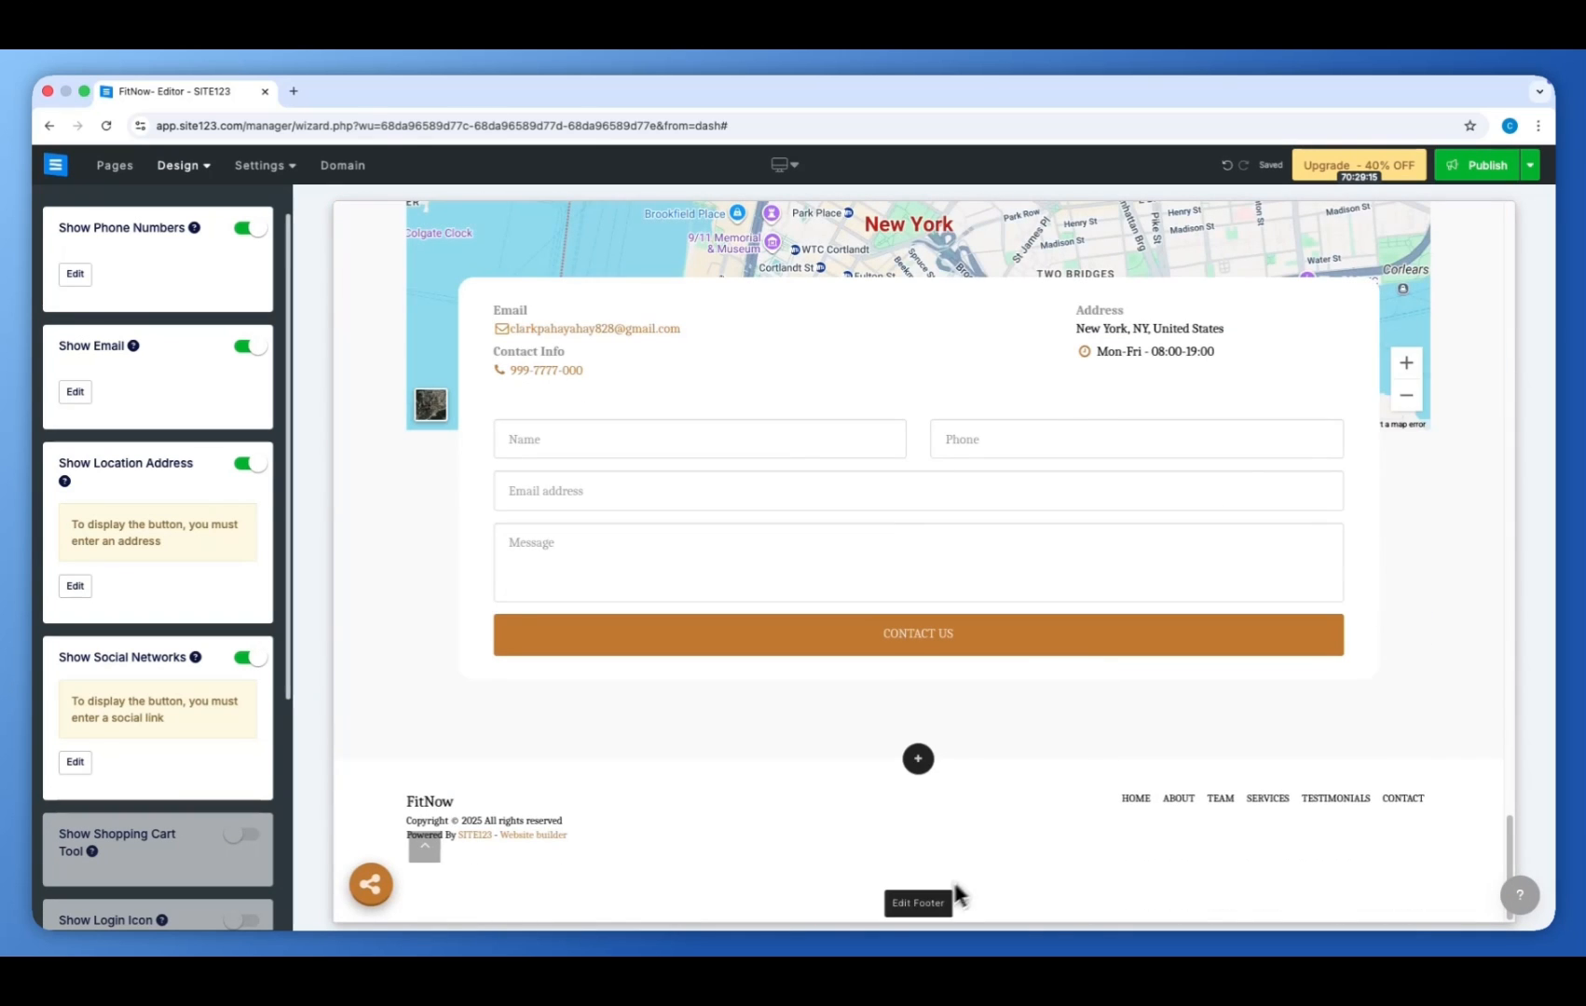
click(923, 906)
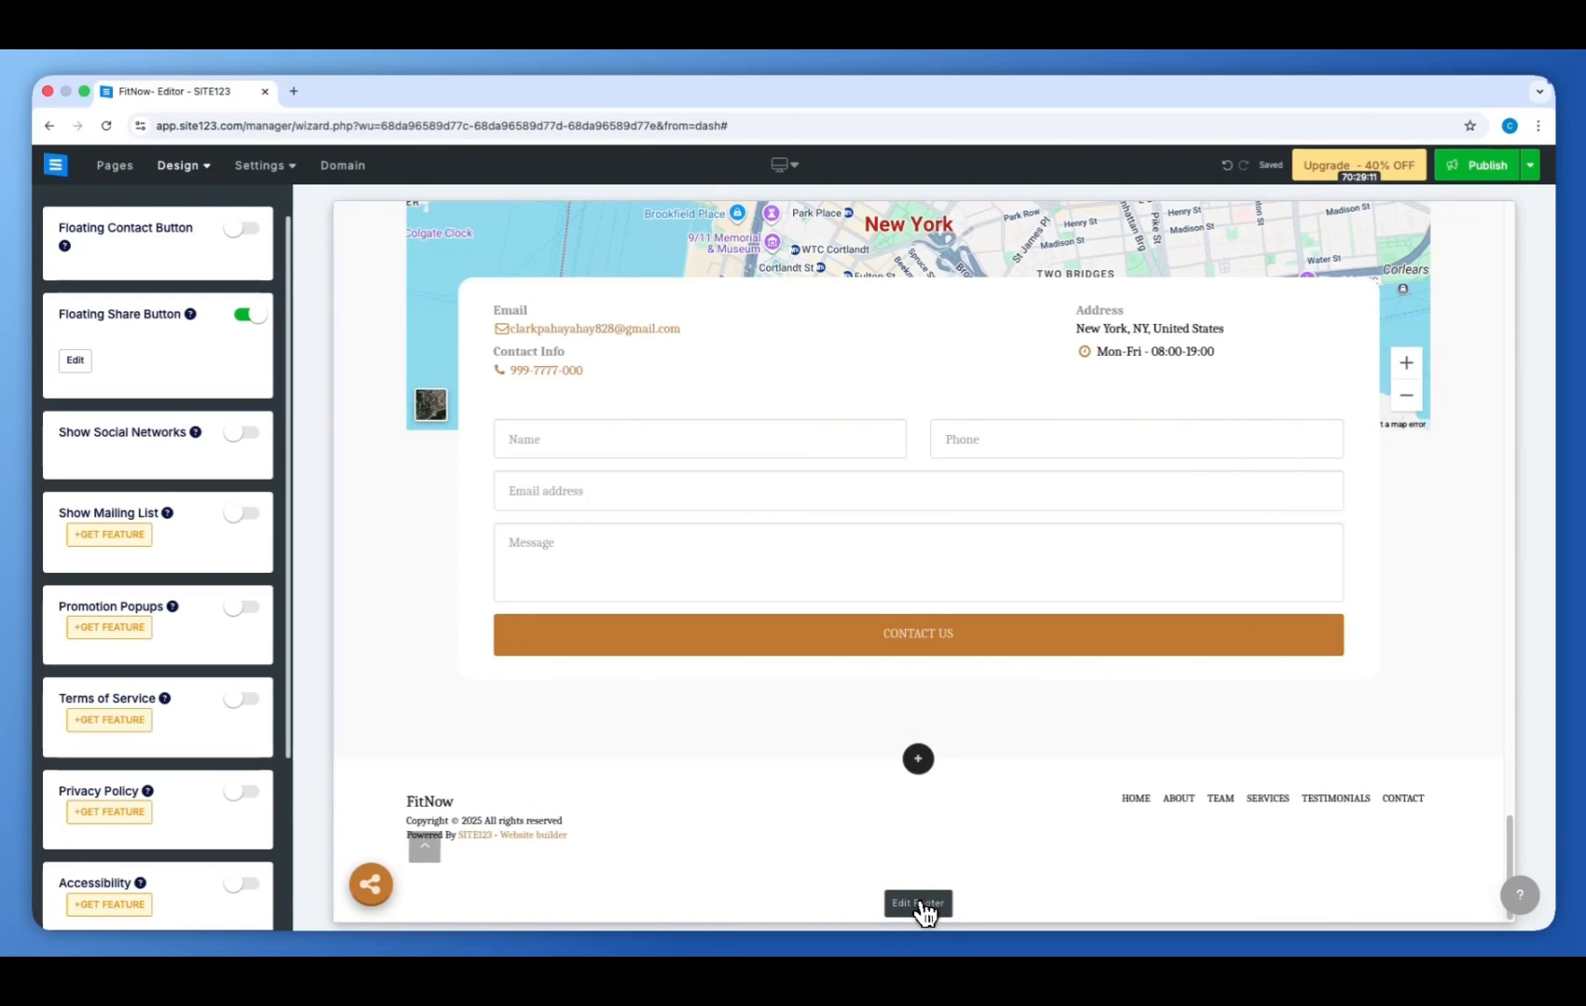
scroll(169, 289, up, 1)
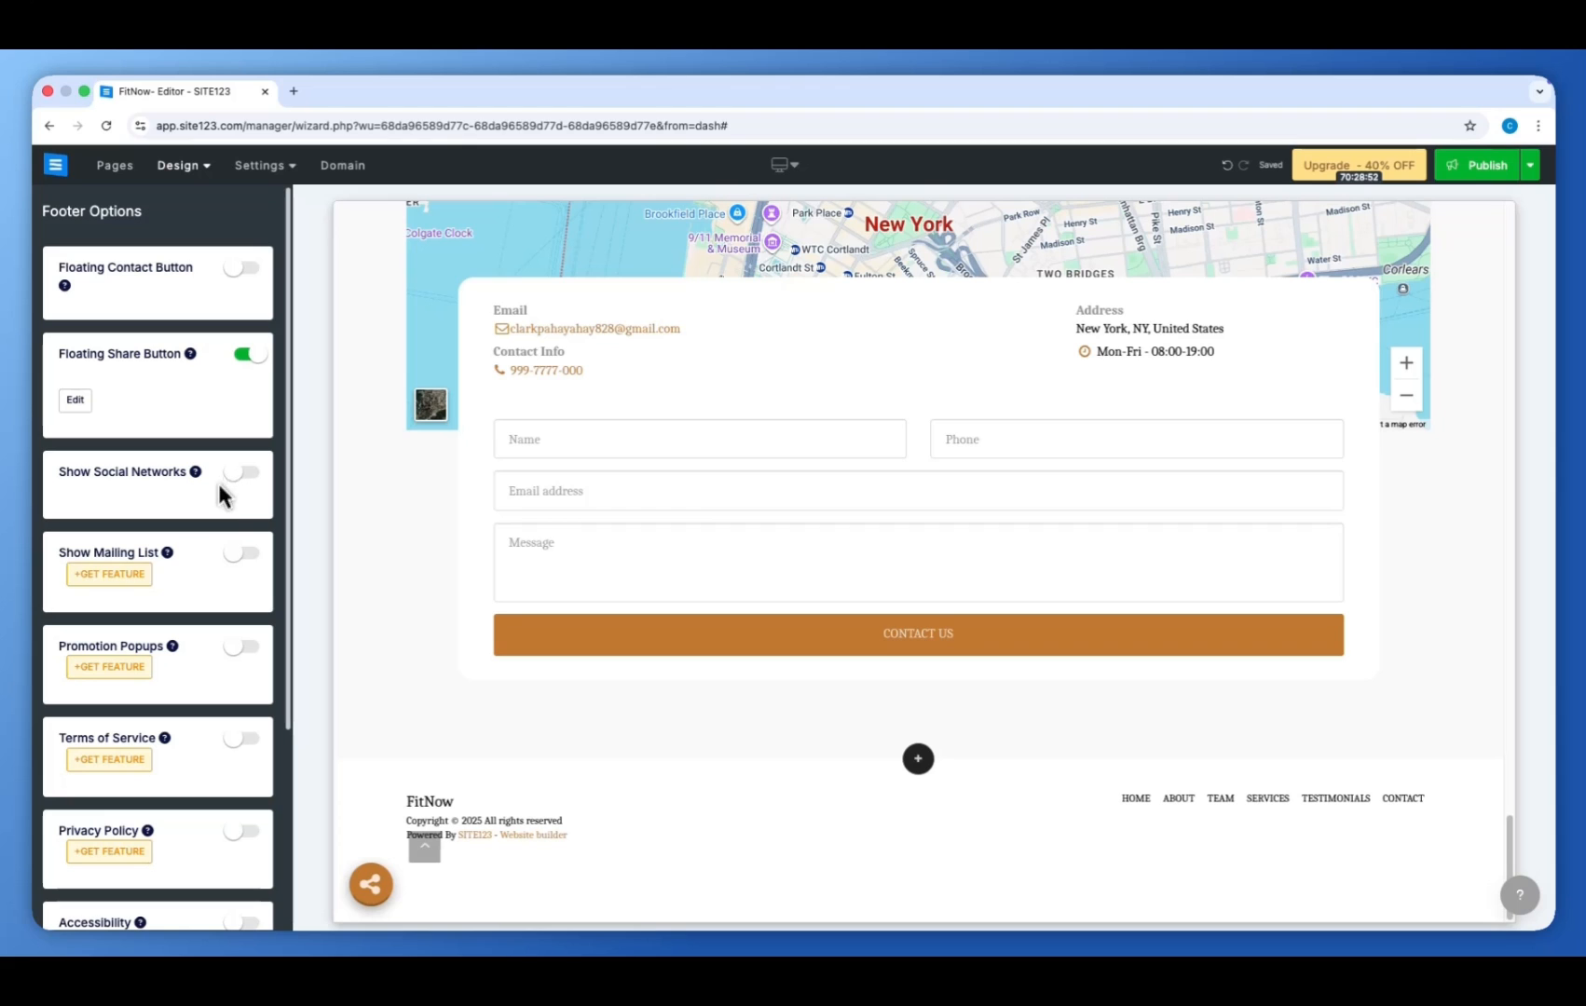
scroll(221, 515, down, 5)
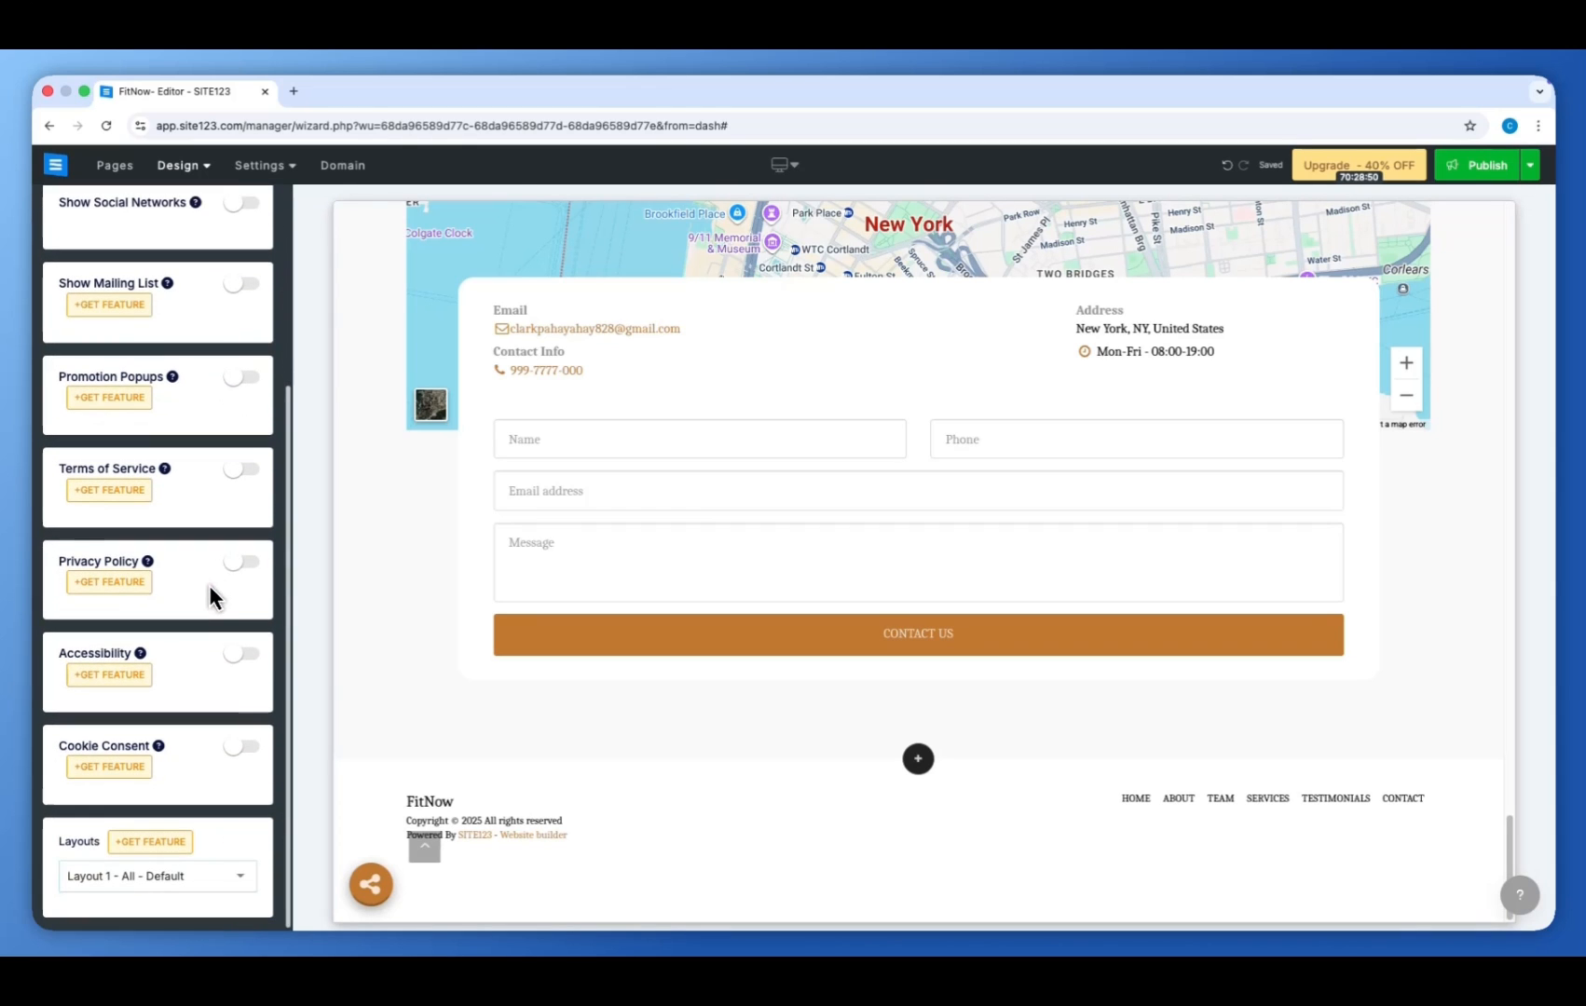
scroll(143, 550, up, 2)
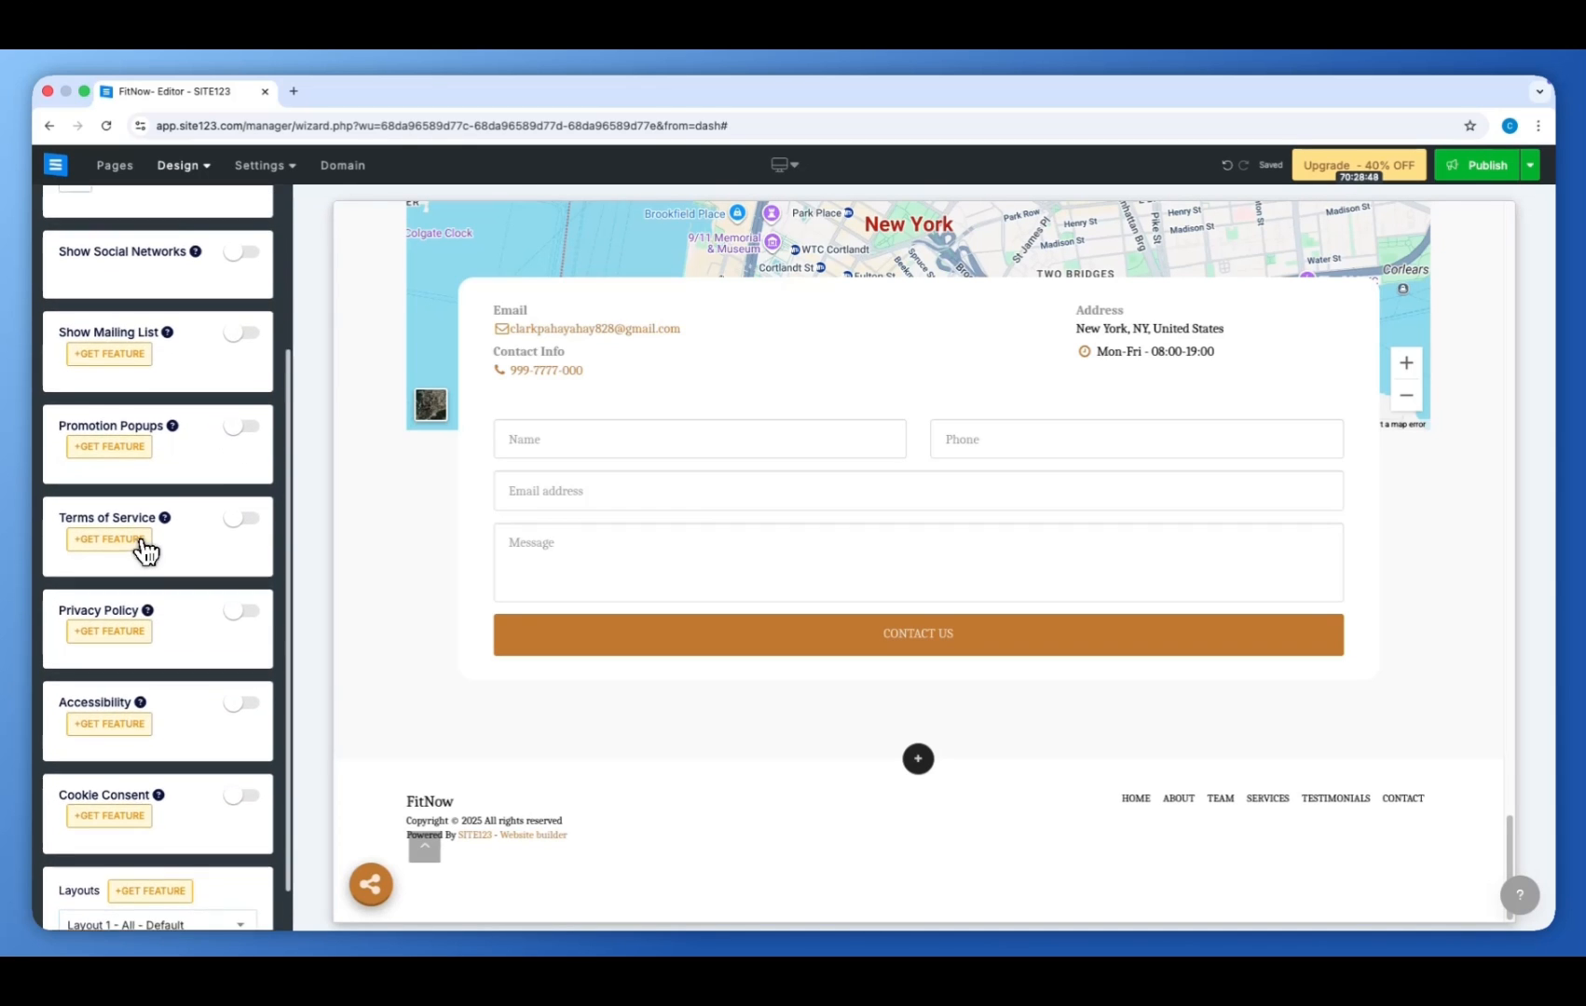
scroll(141, 517, up, 3)
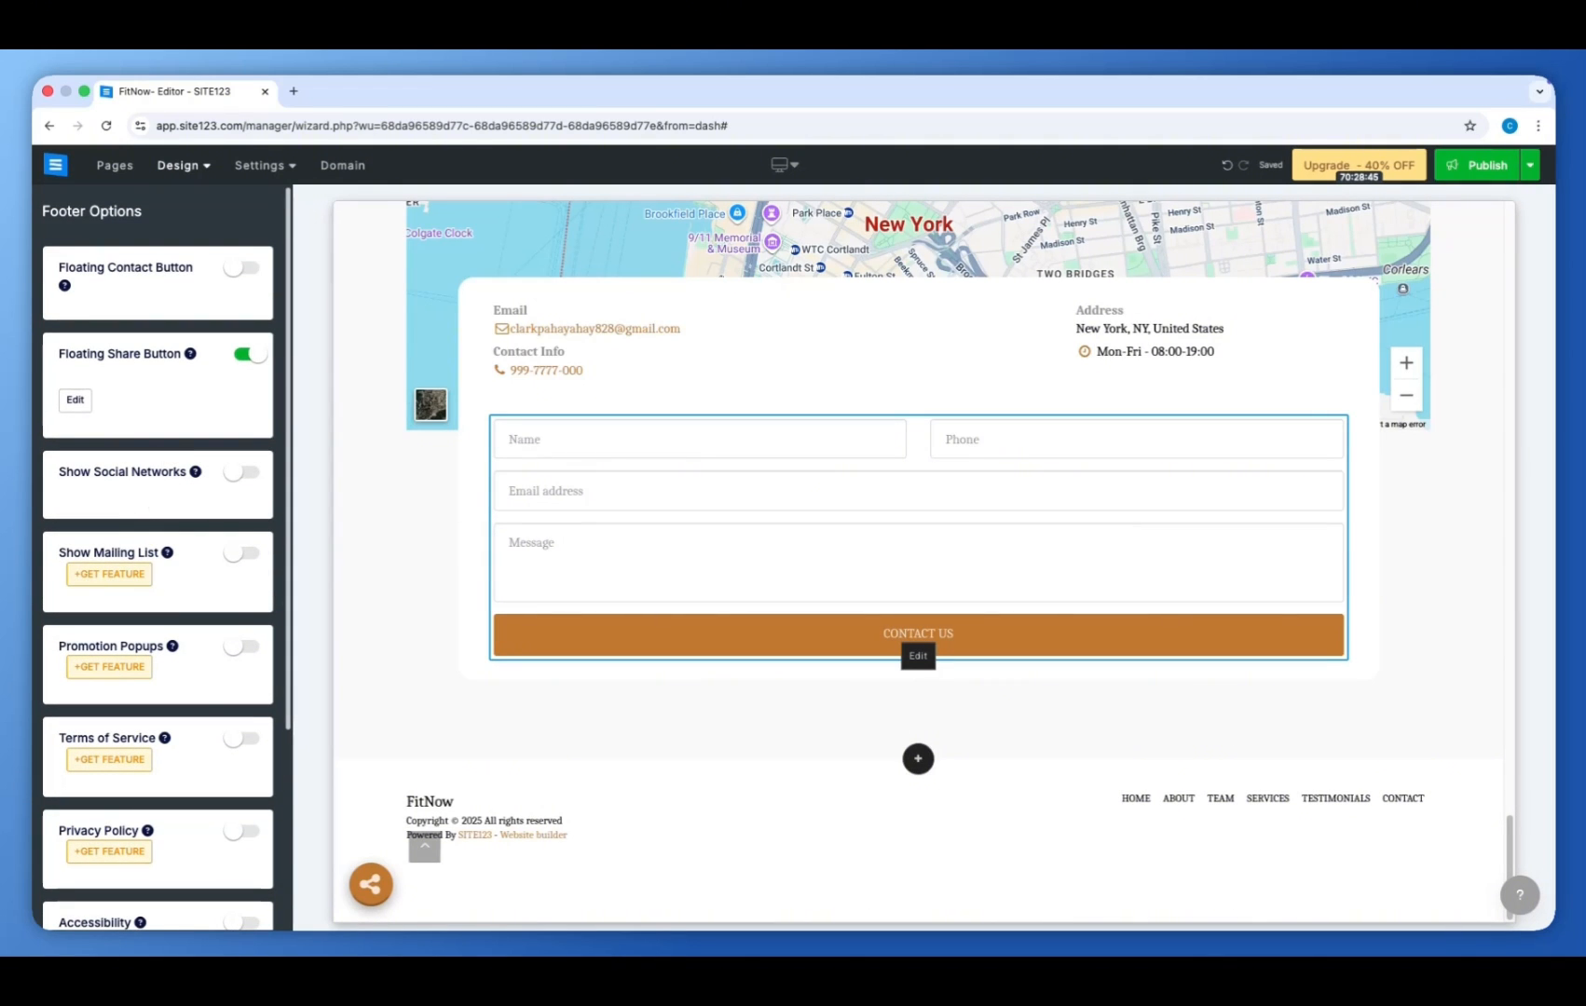
click(156, 310)
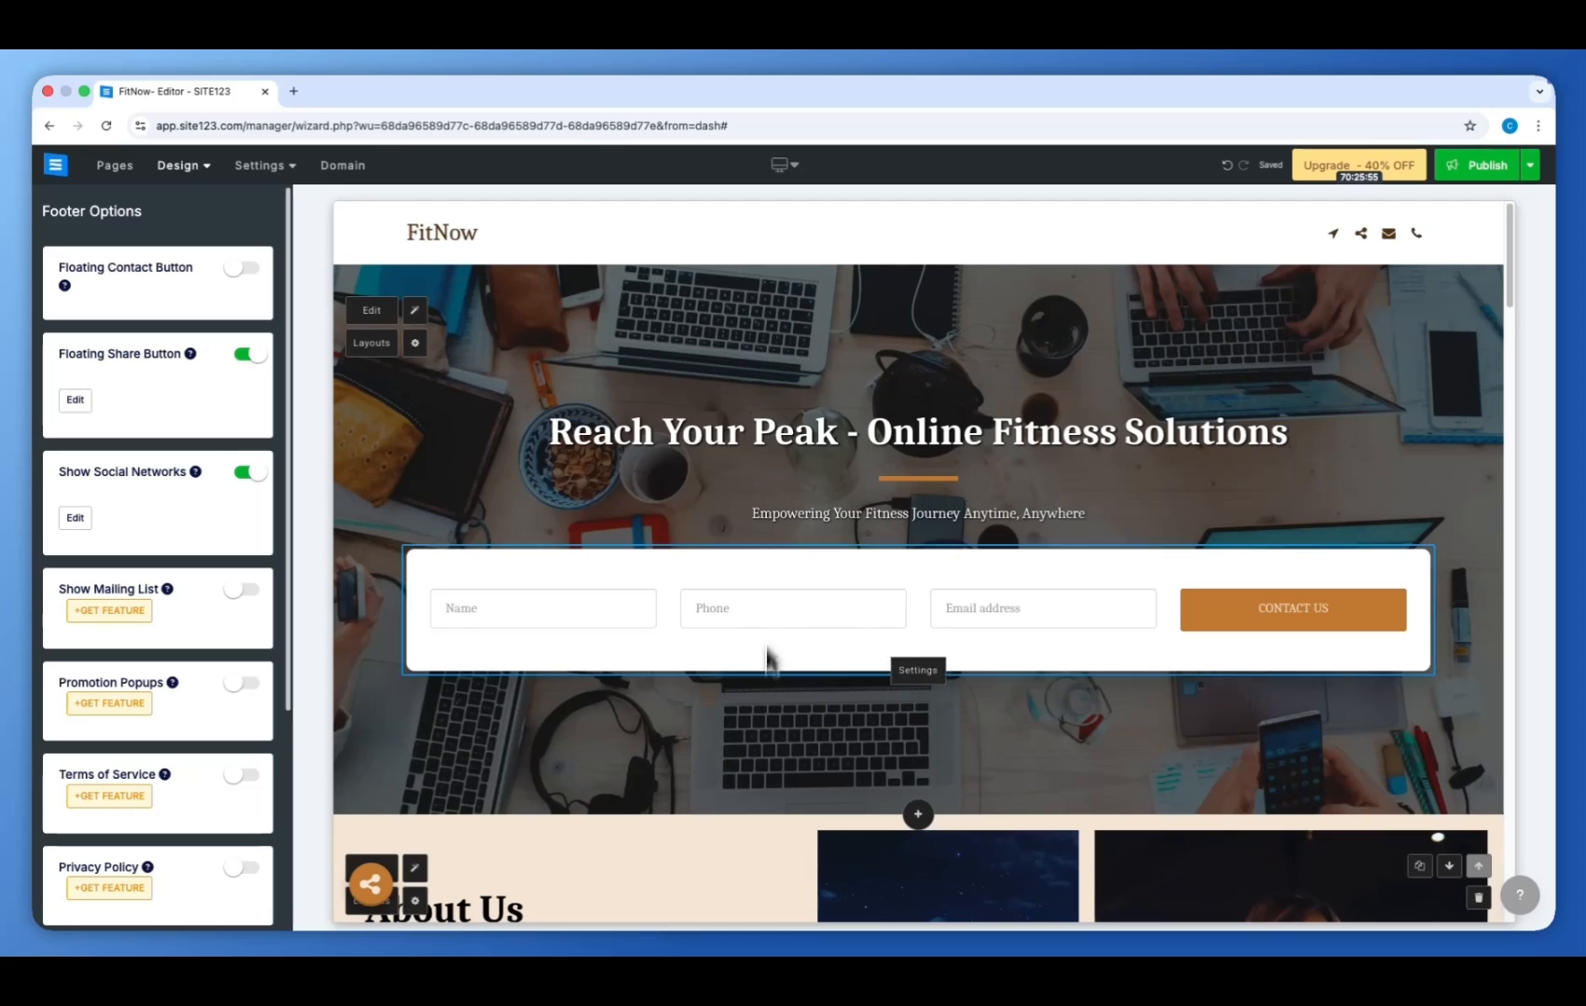
- Preview the site in Tablet view from the hero section down to the Team section
click(783, 165)
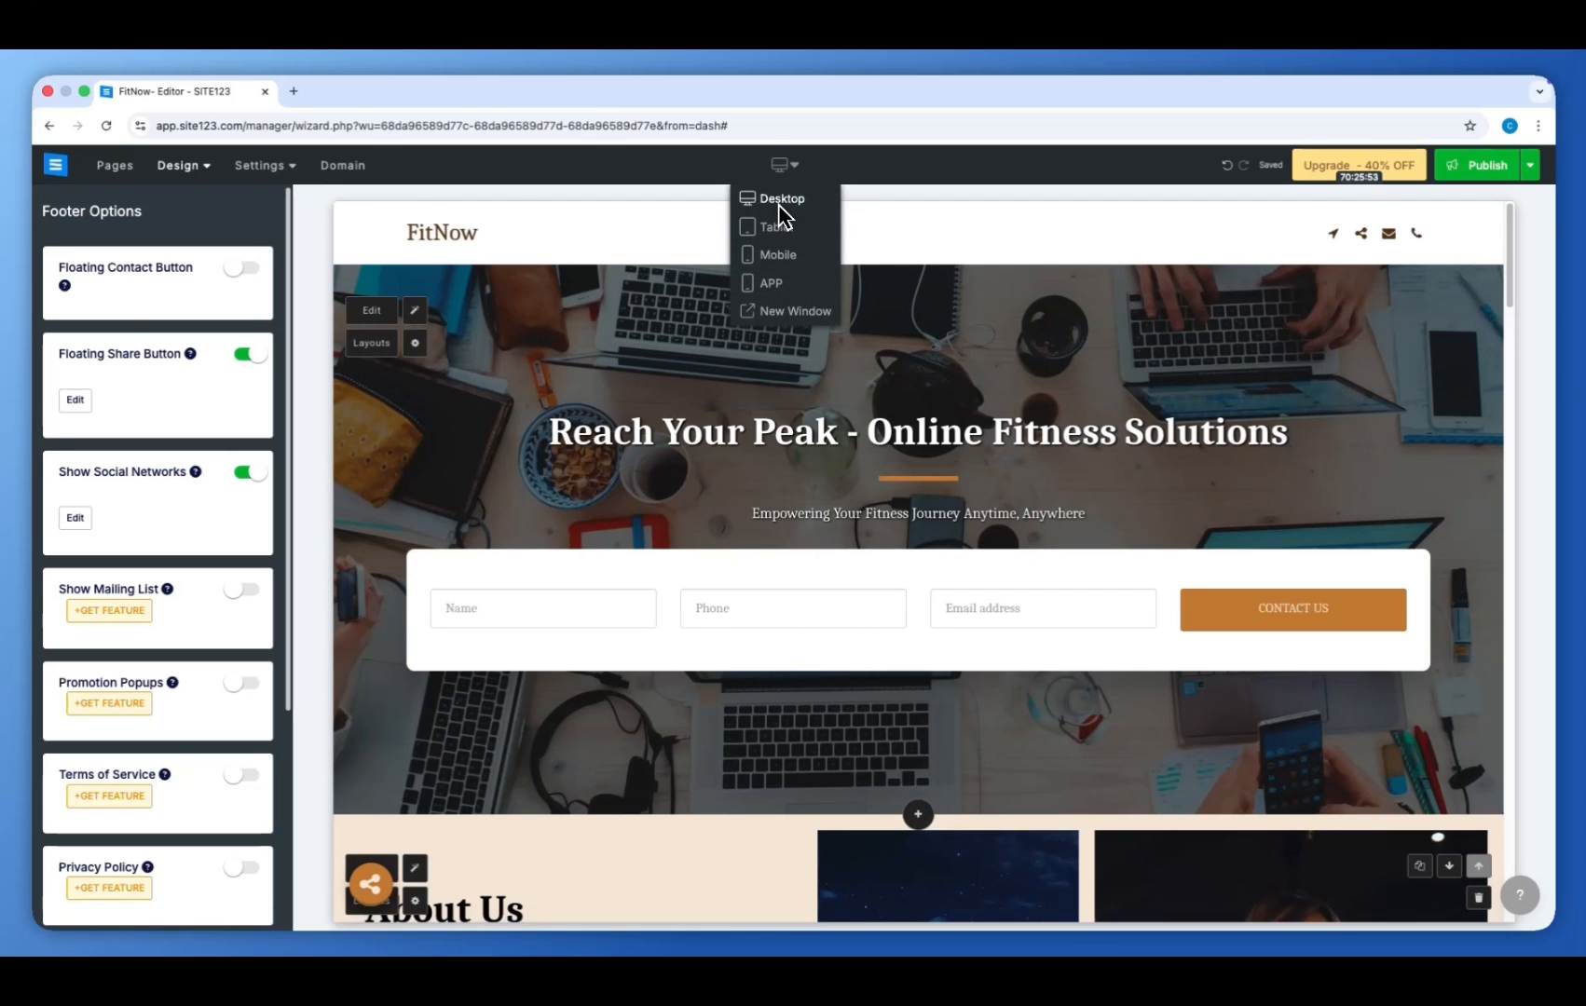
click(775, 254)
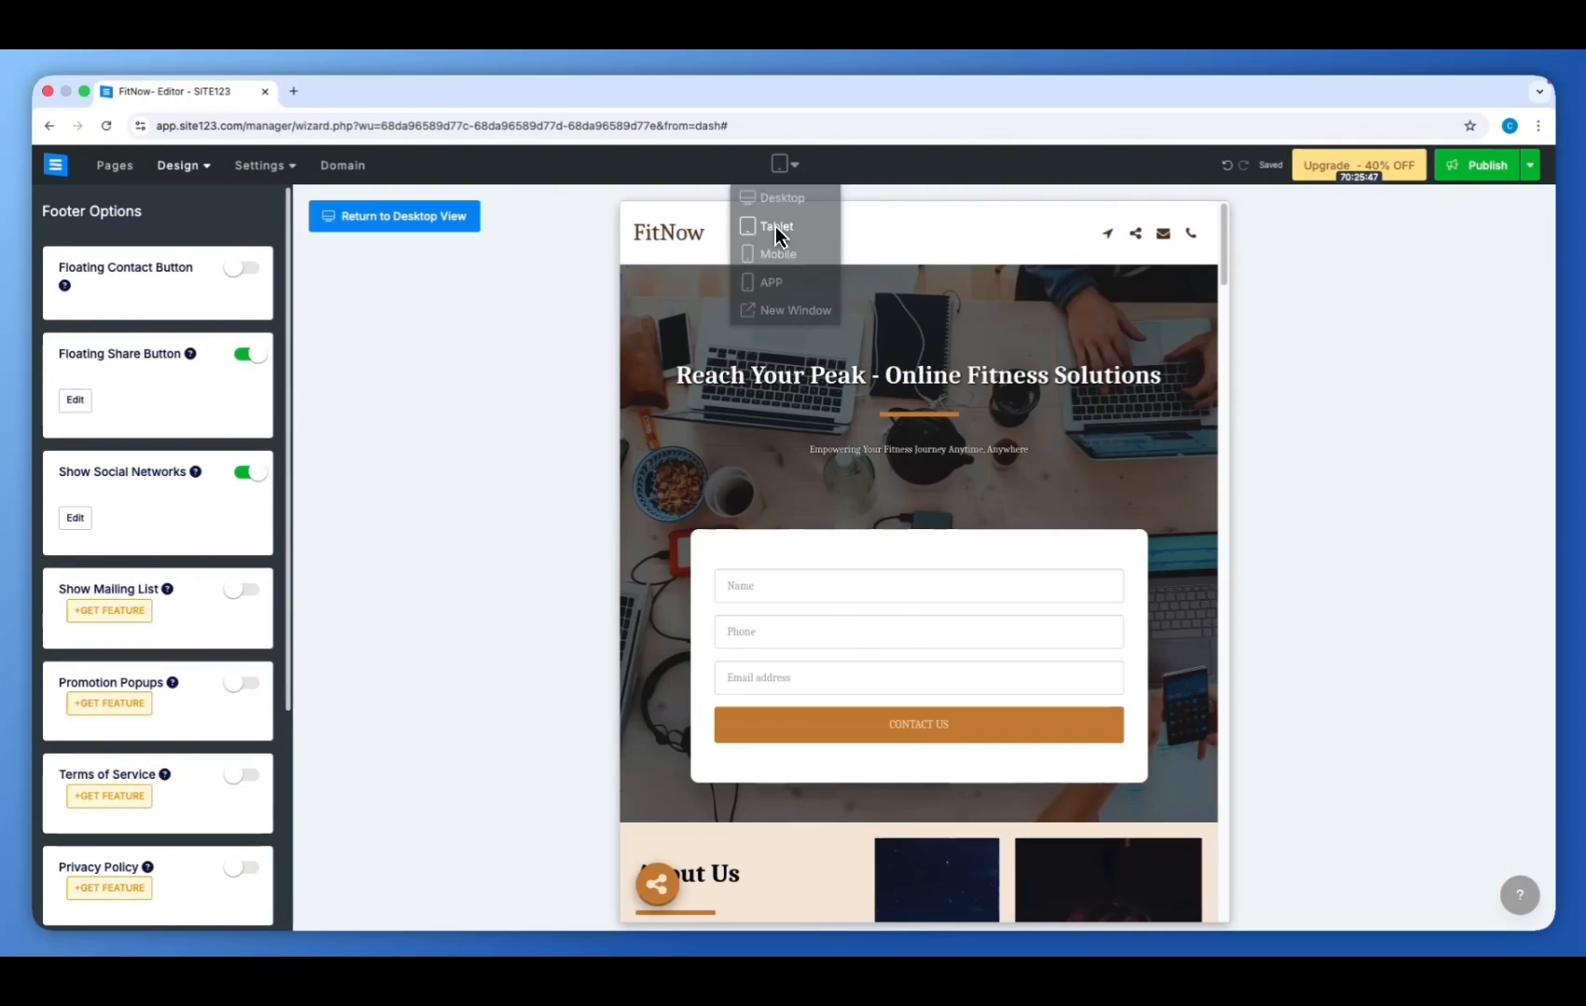
scroll(982, 504, down, 15)
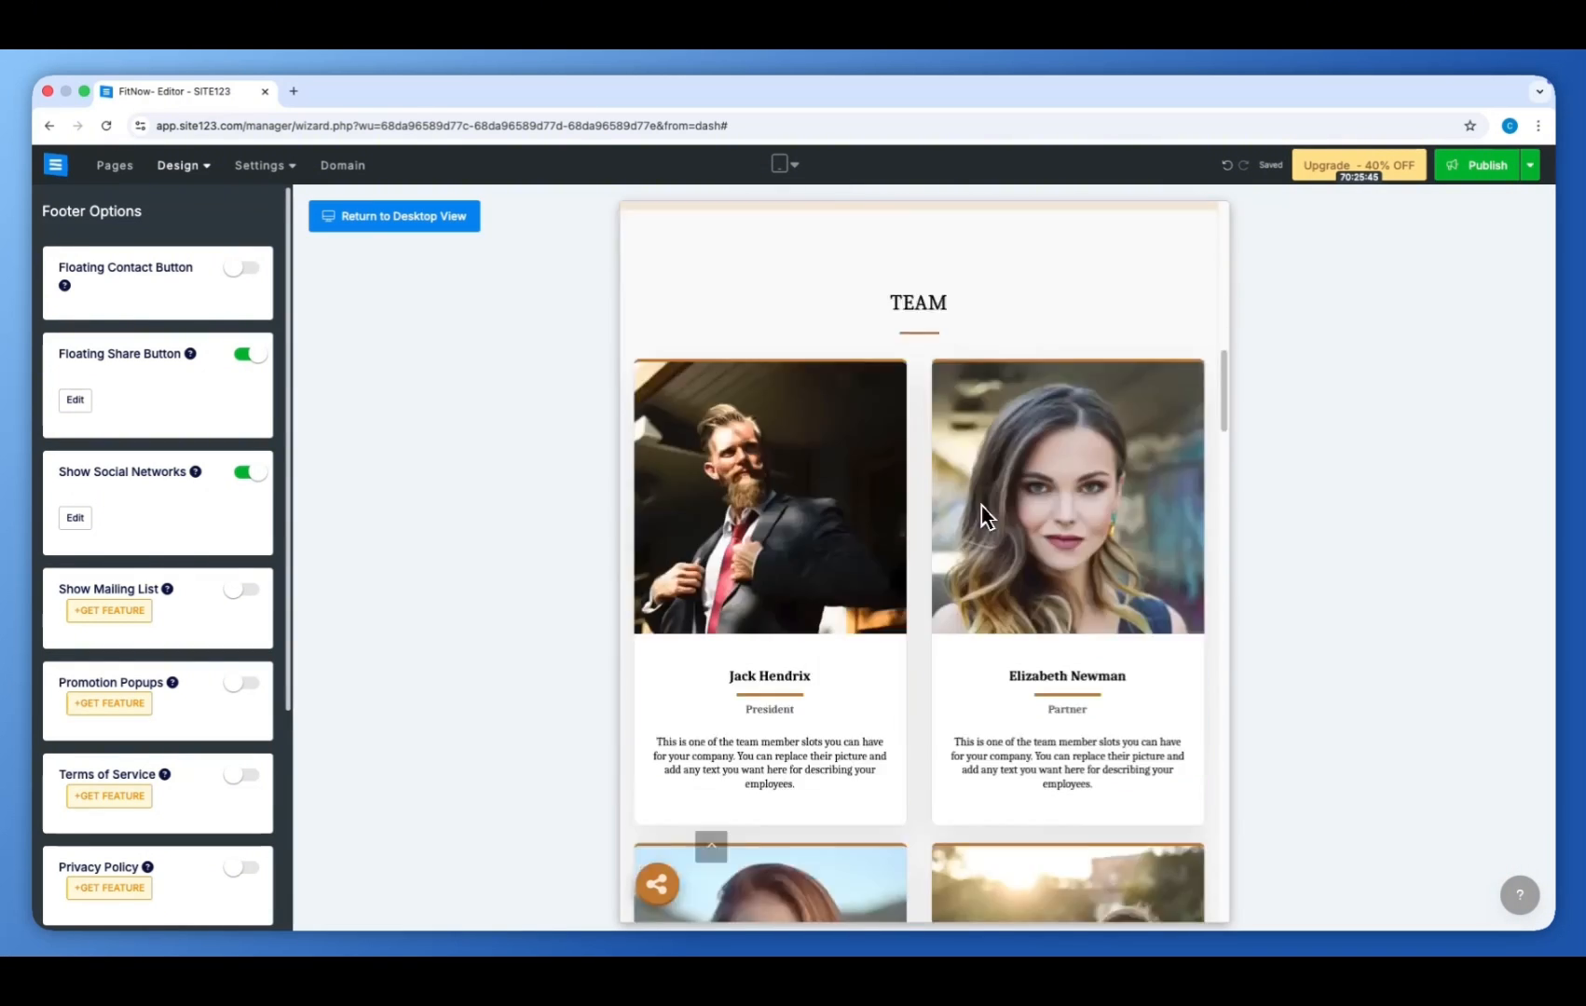
scroll(980, 504, up, 15)
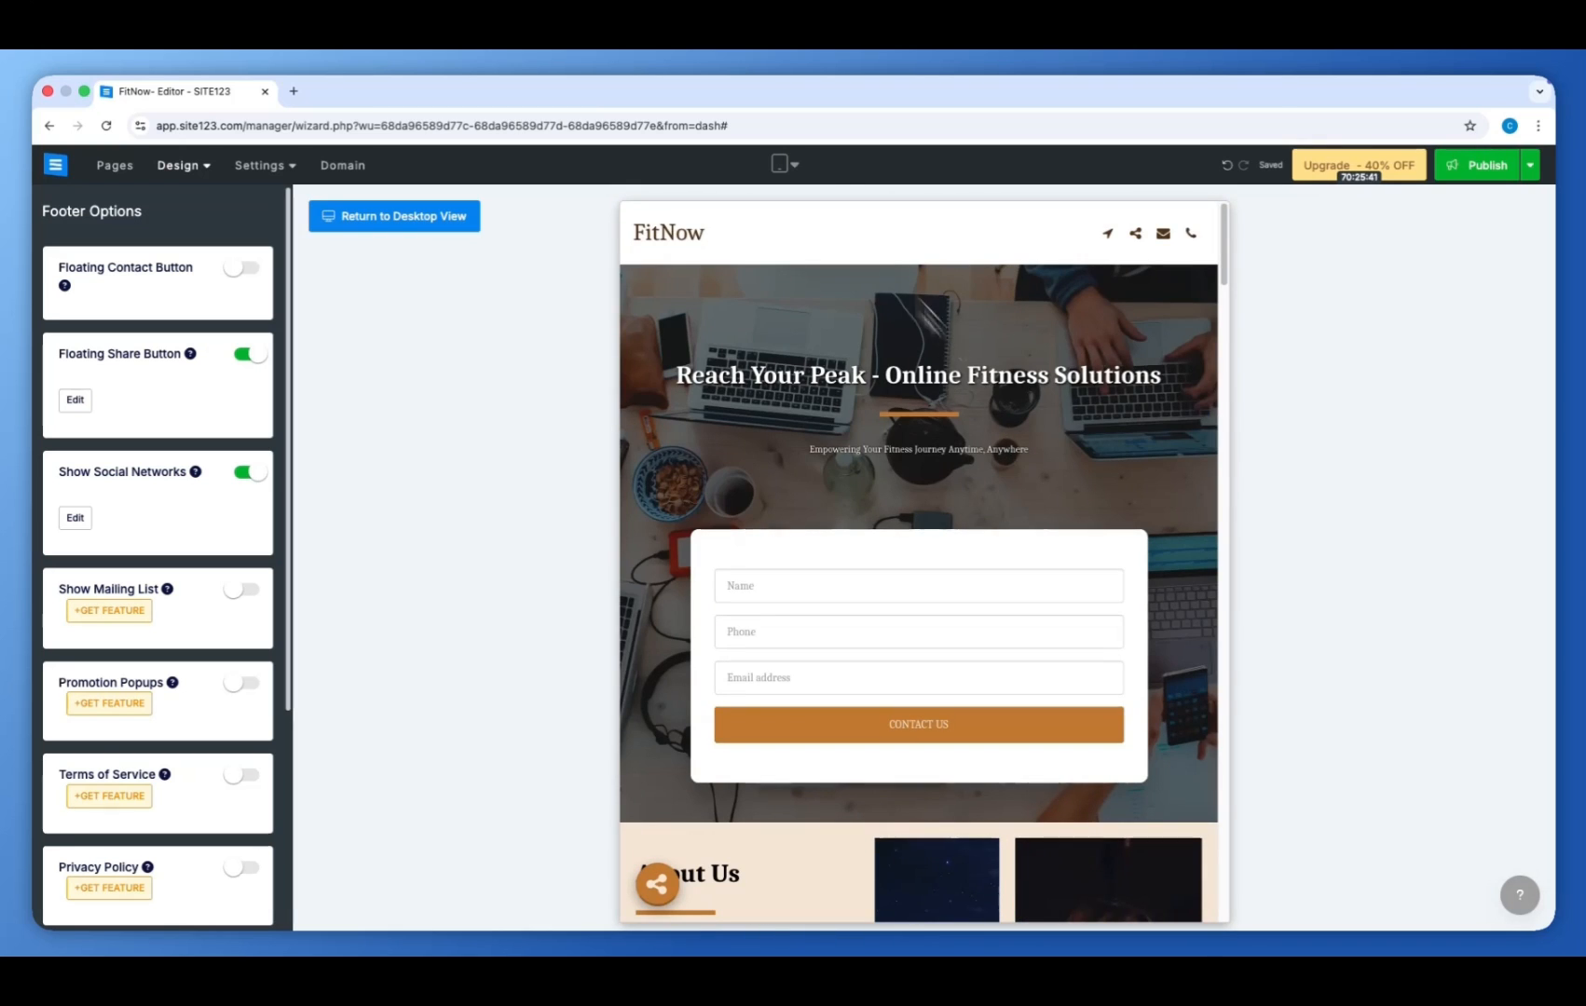
- Preview the site in Mobile view, checking the hero, About Us and Team sections
mouse_move(785, 165)
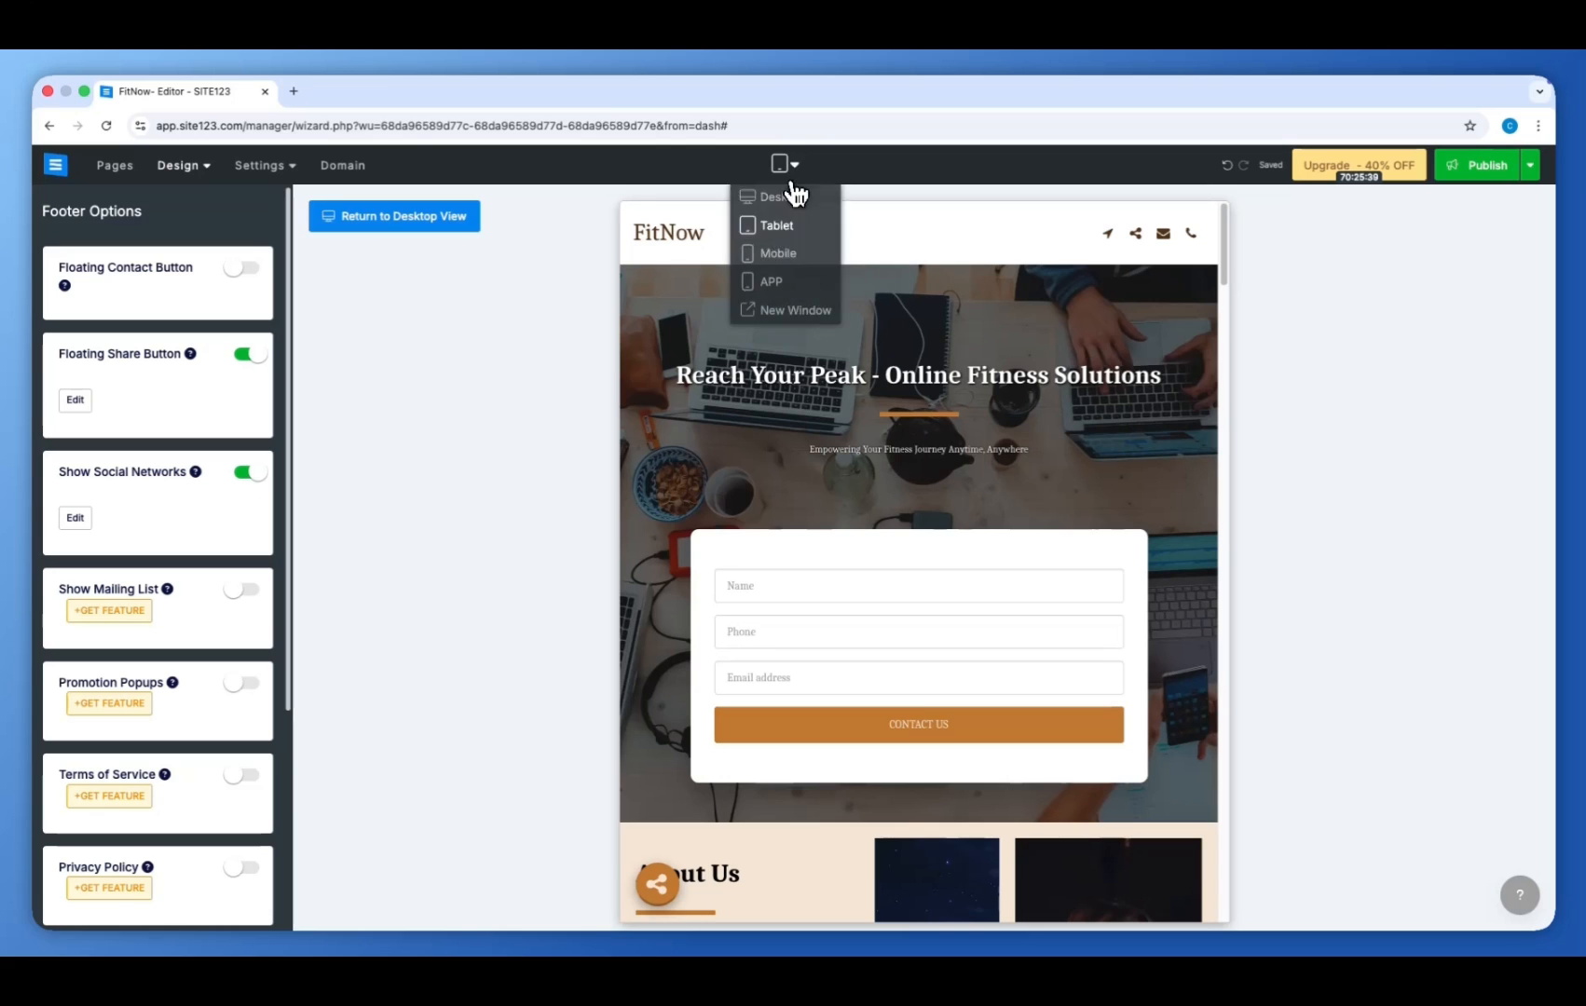
click(778, 255)
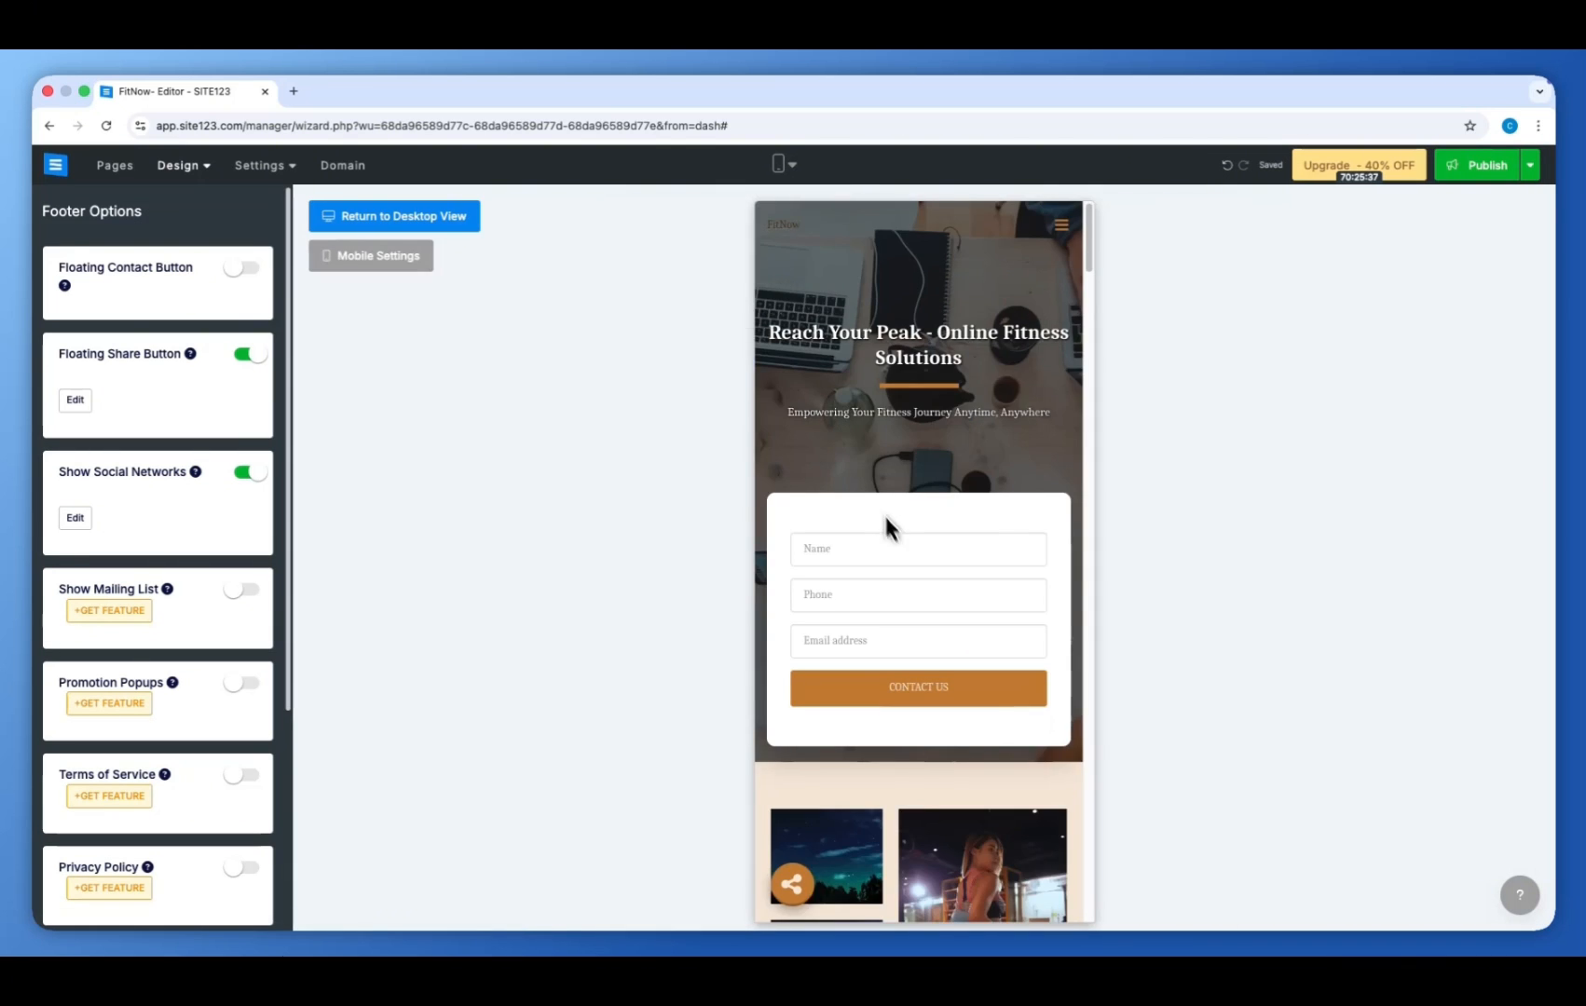
scroll(892, 528, down, 15)
scroll(892, 527, up, 15)
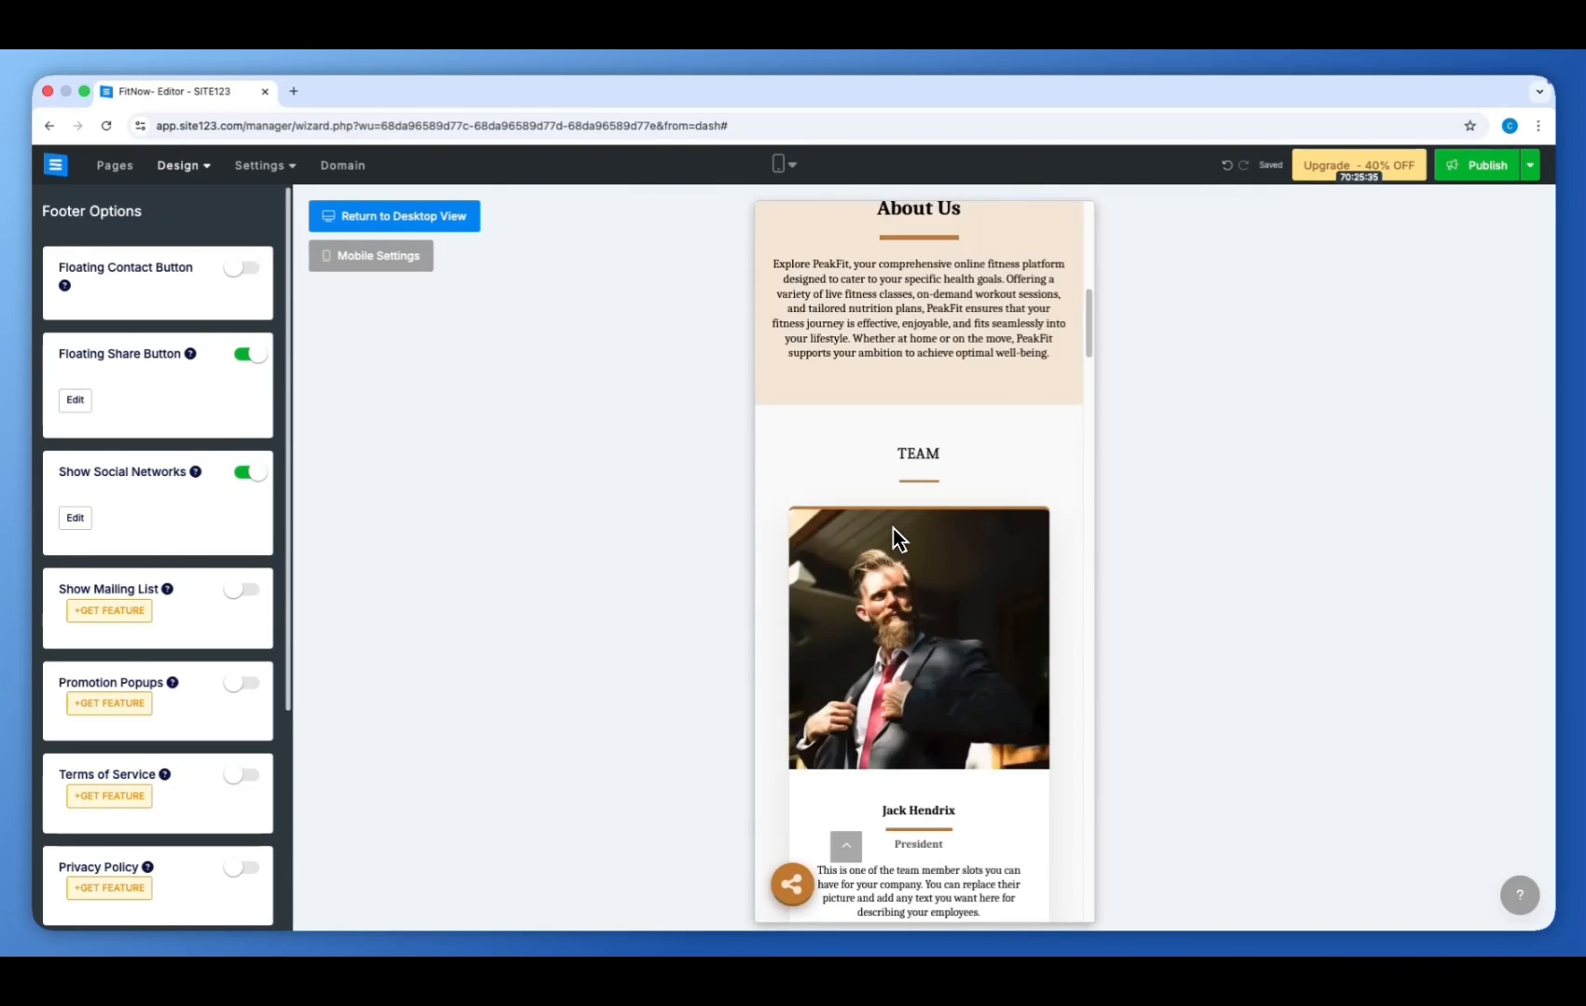
mouse_move(787, 165)
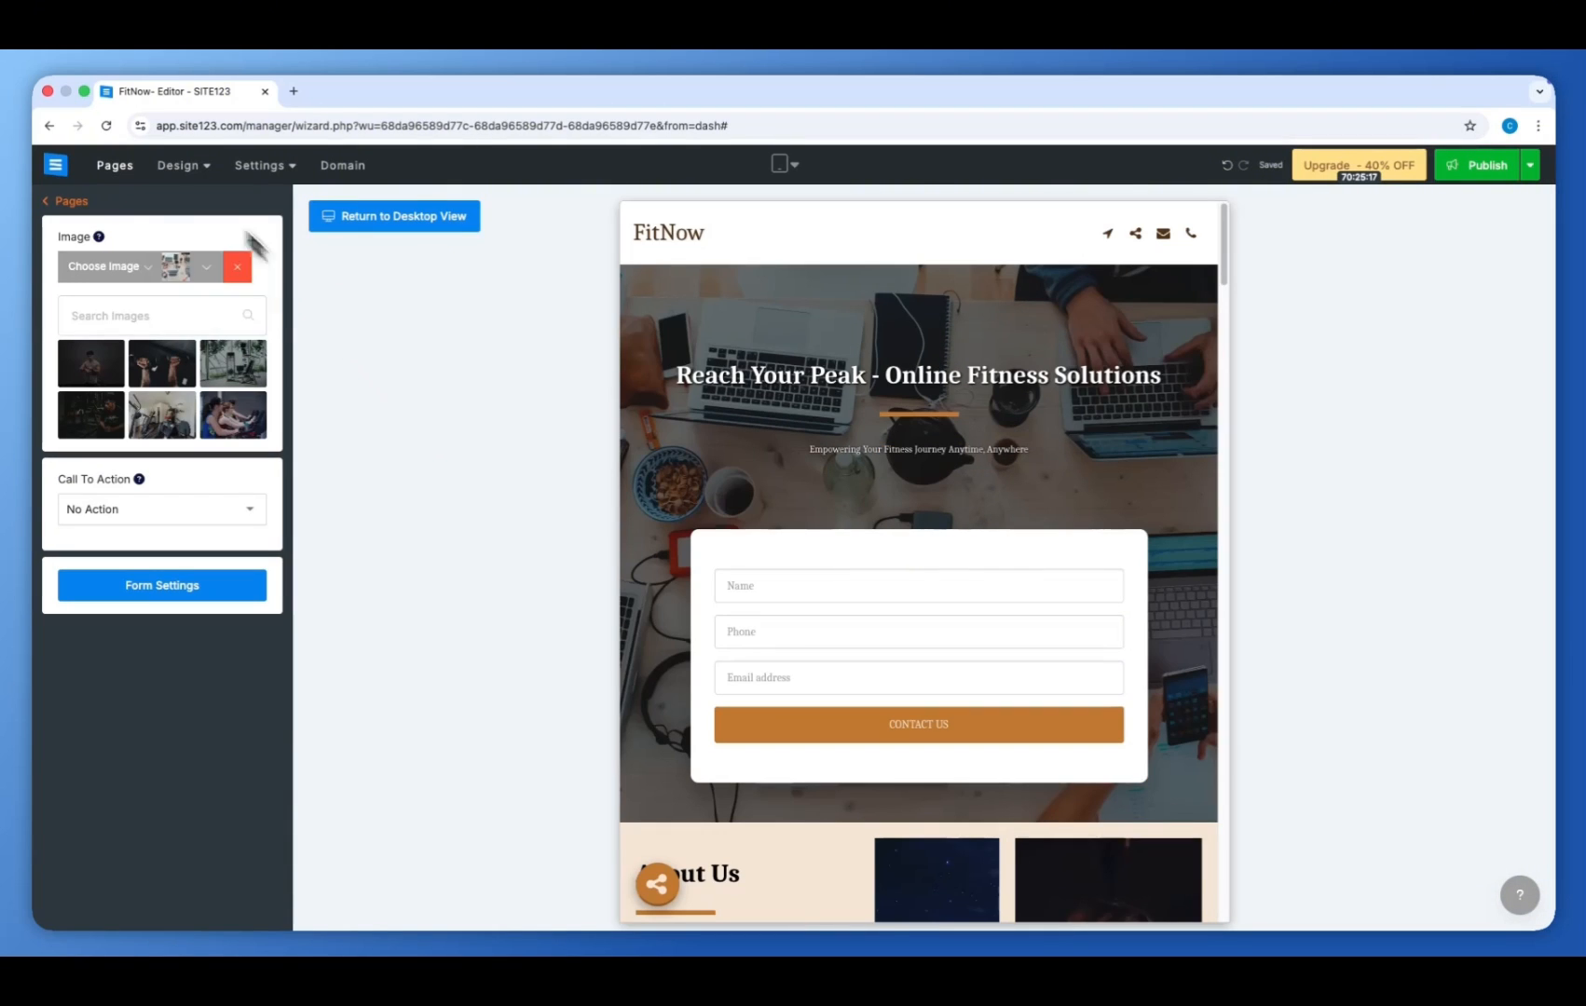
- Apply the colour scheme with a dark header and orange main area, and open the site's font choices
mouse_move(177, 165)
click(195, 200)
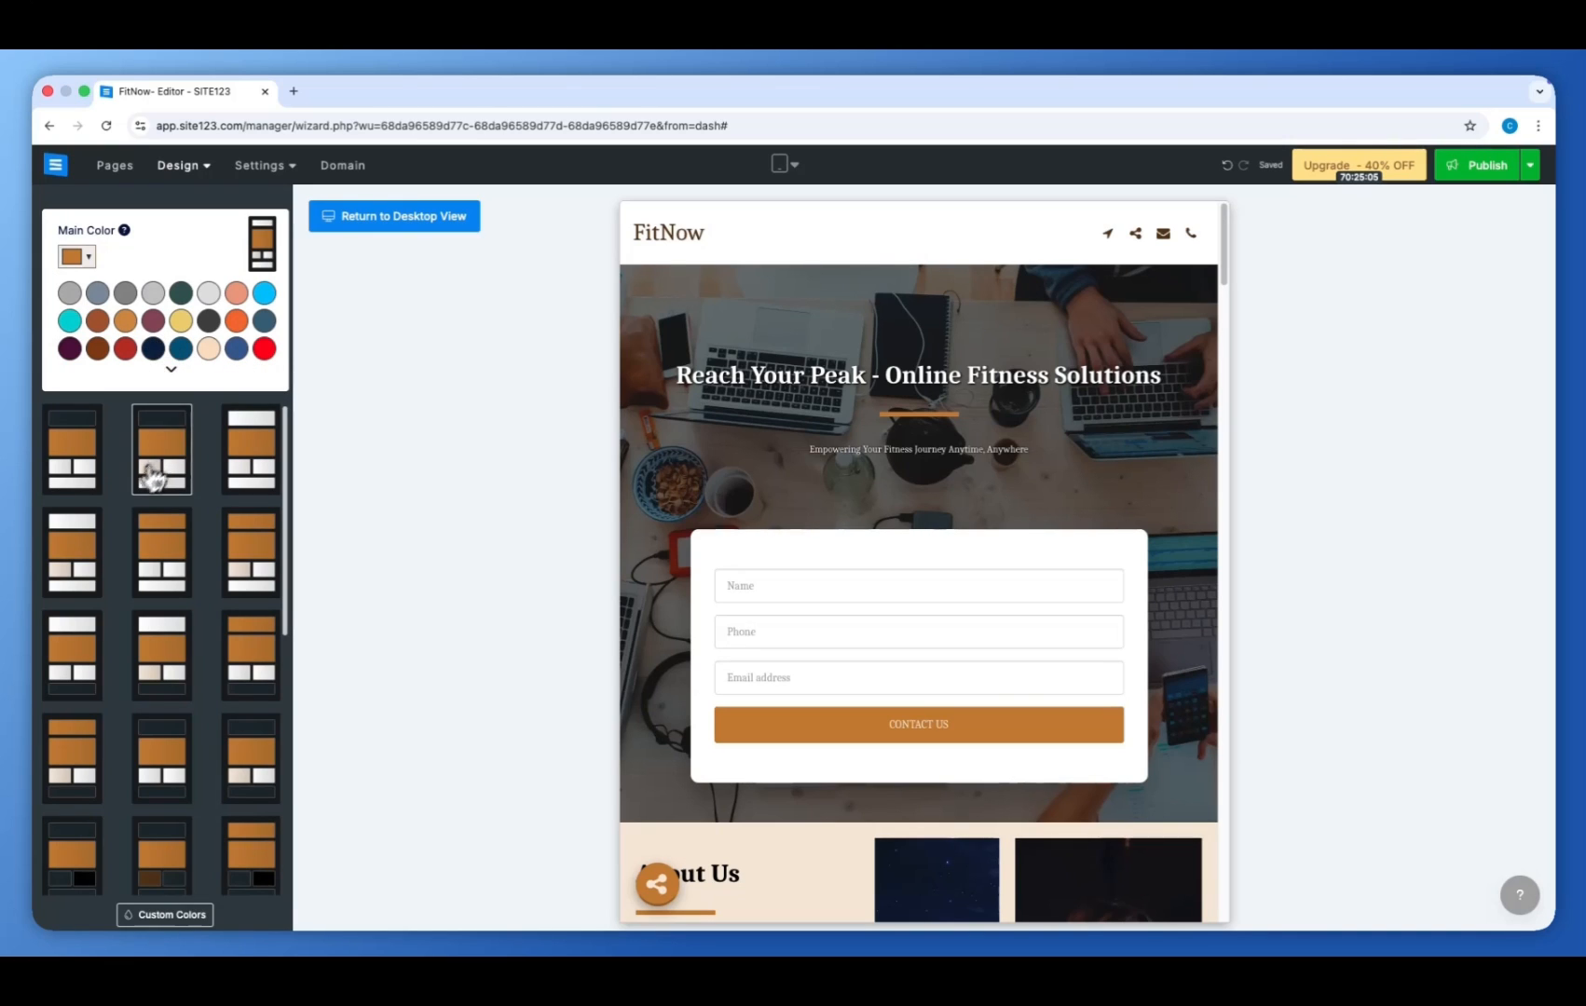
click(156, 410)
click(190, 165)
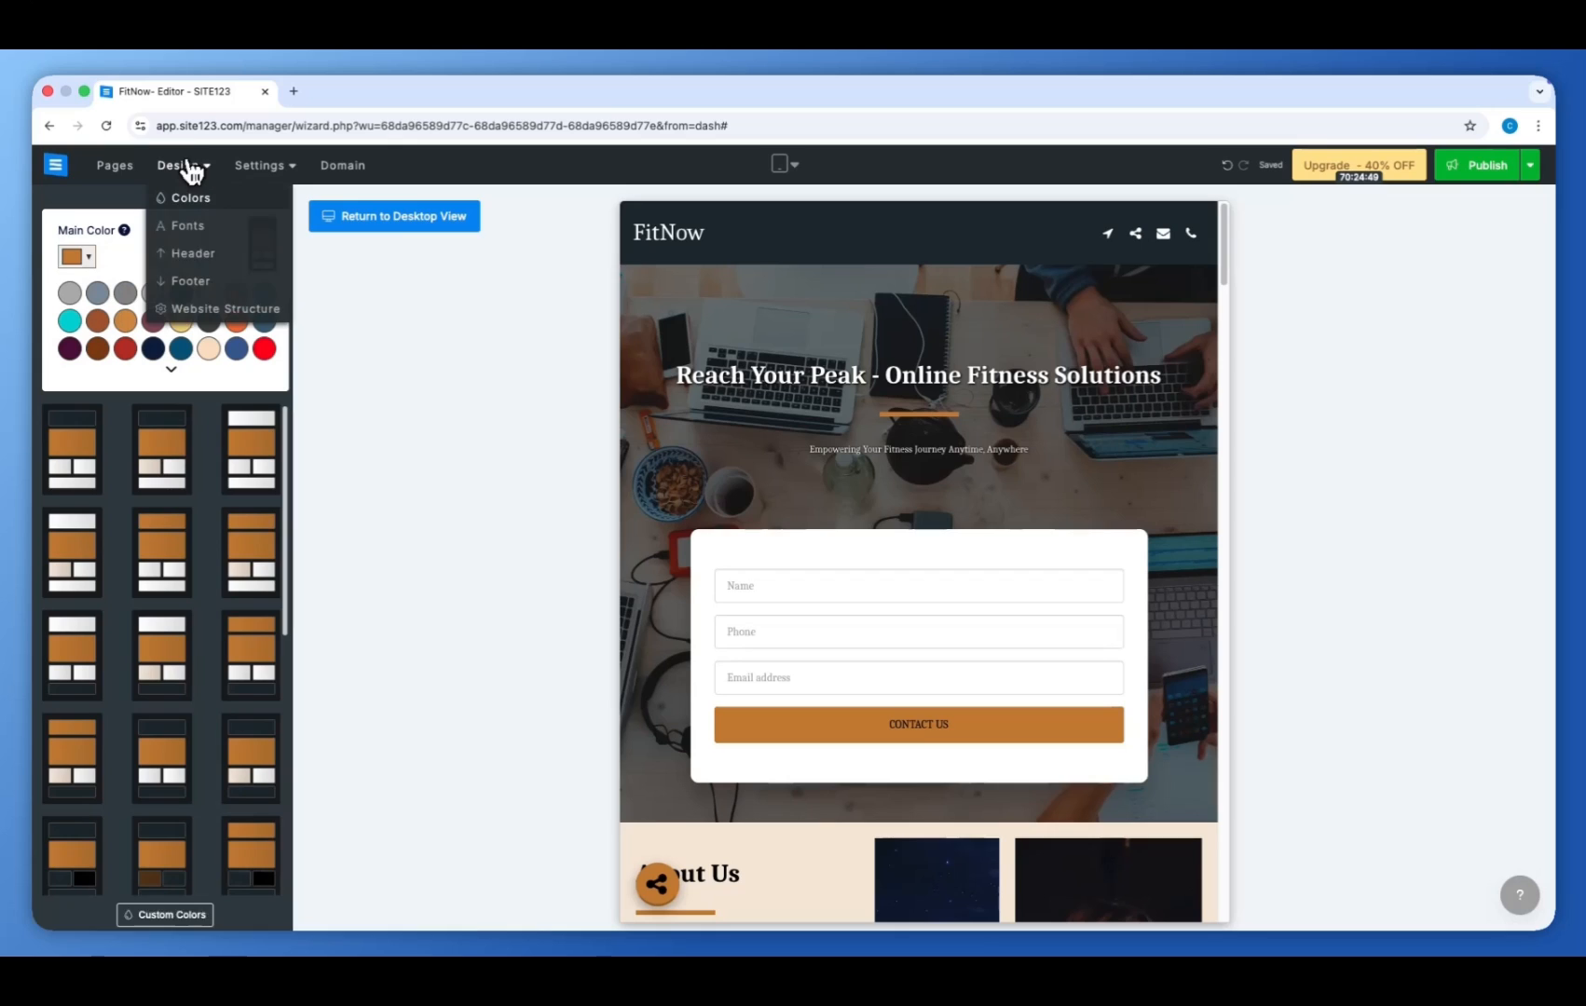
click(187, 227)
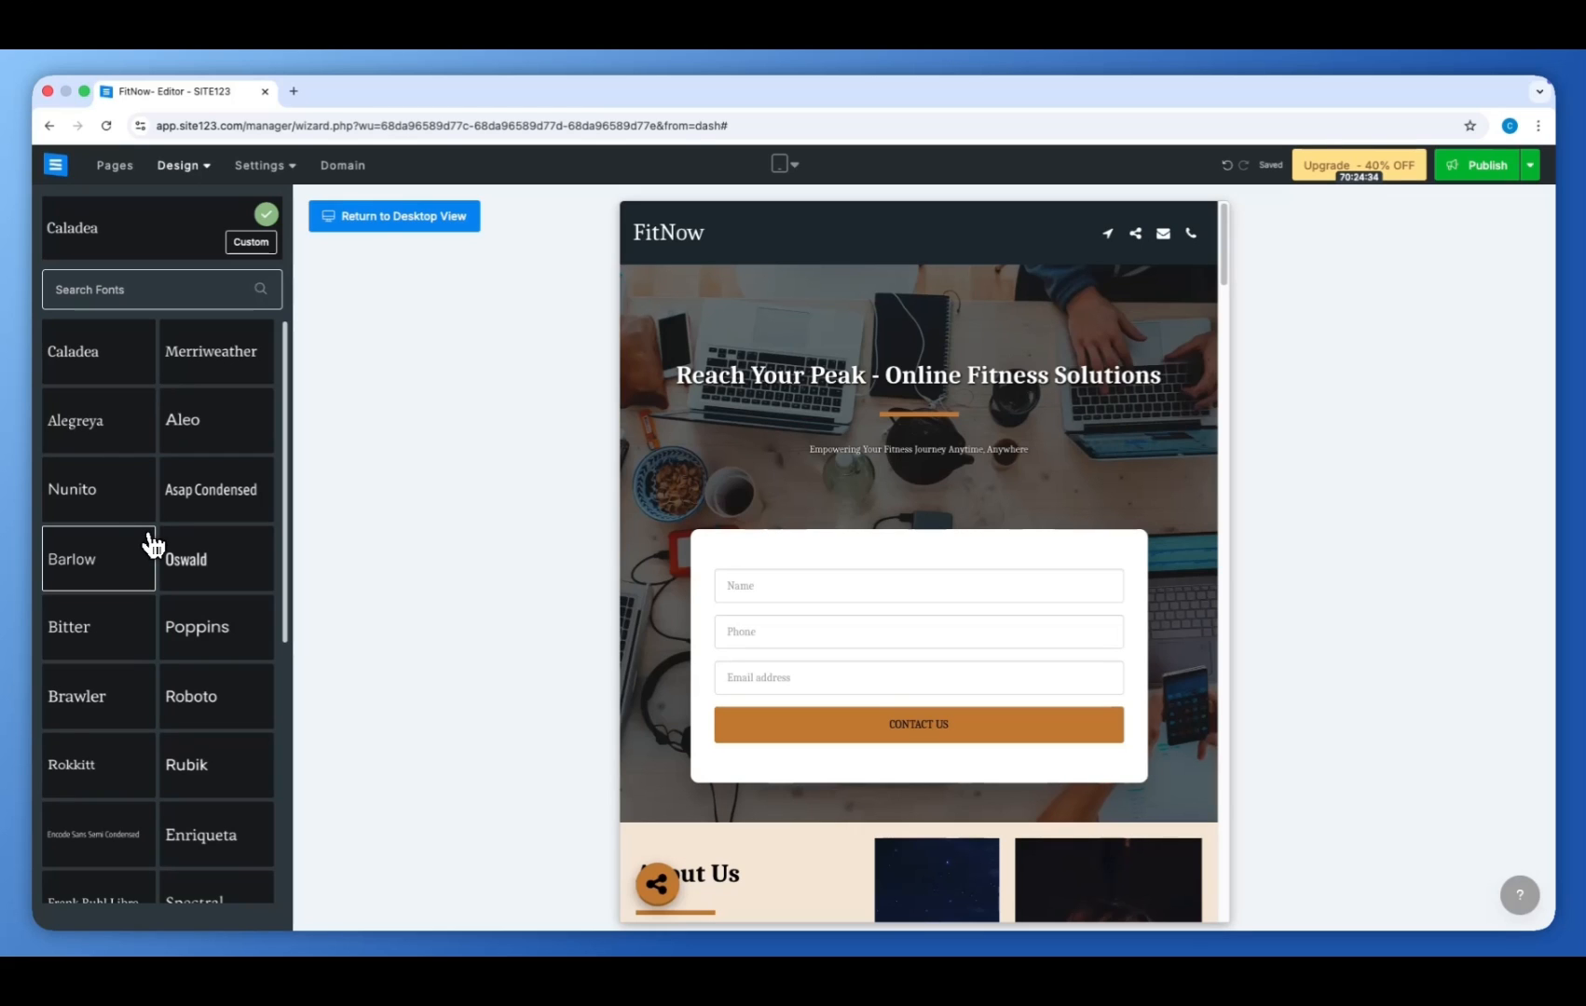
- Try the first website structure and apply the second one, which has no site name in its header
click(204, 175)
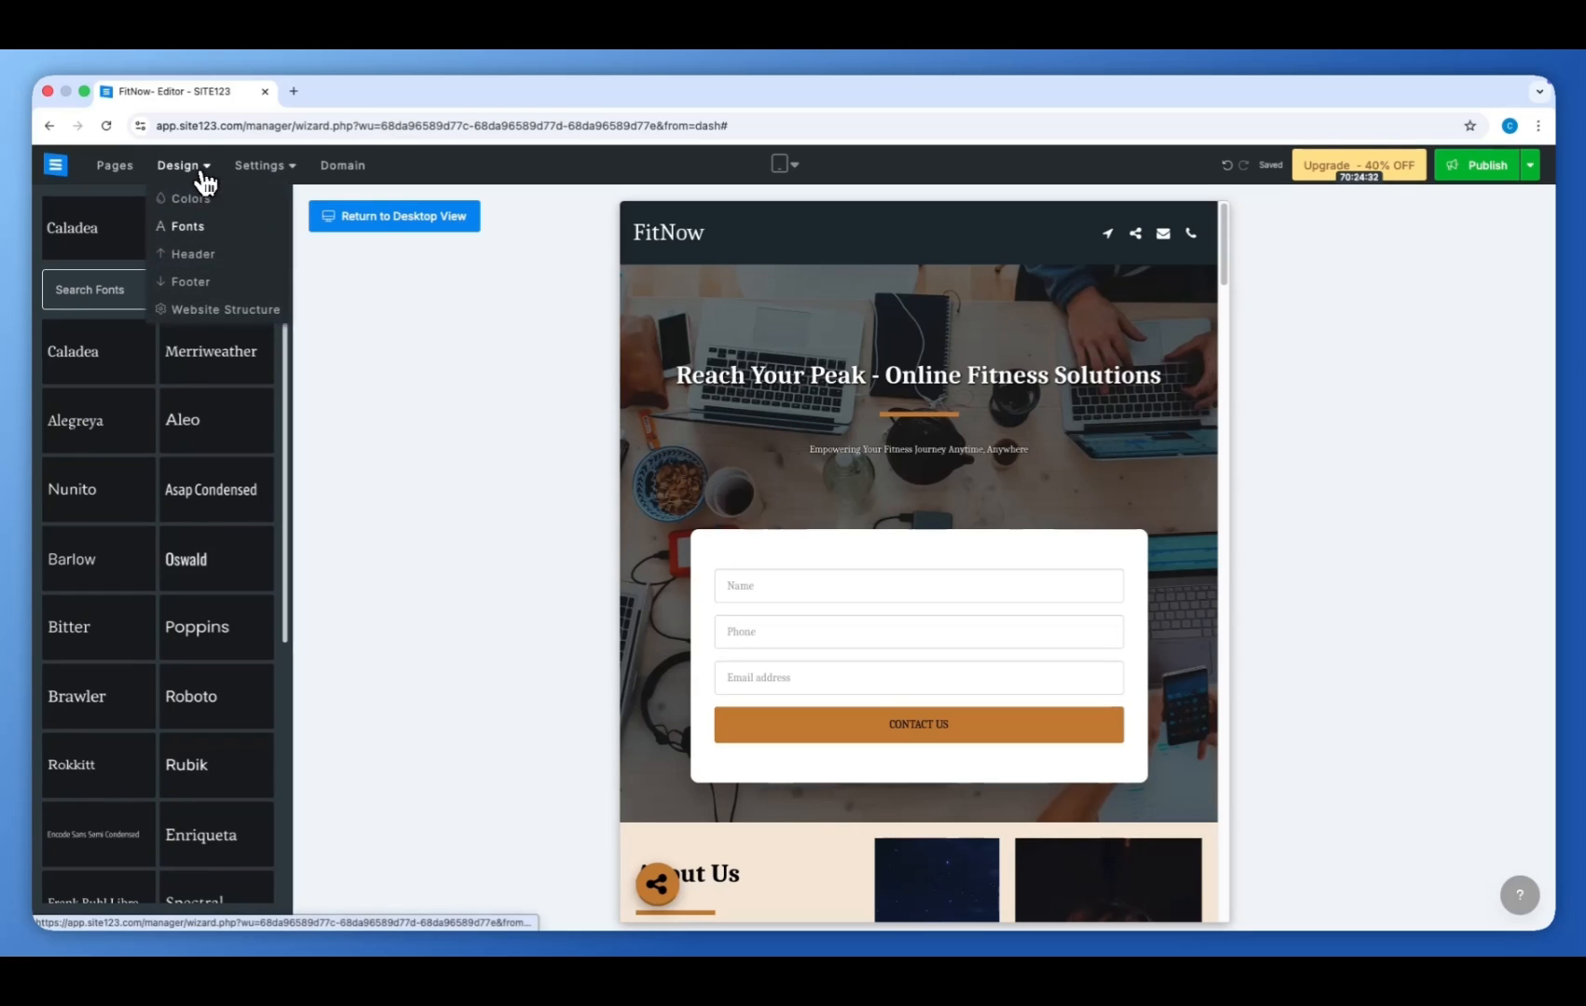
click(205, 311)
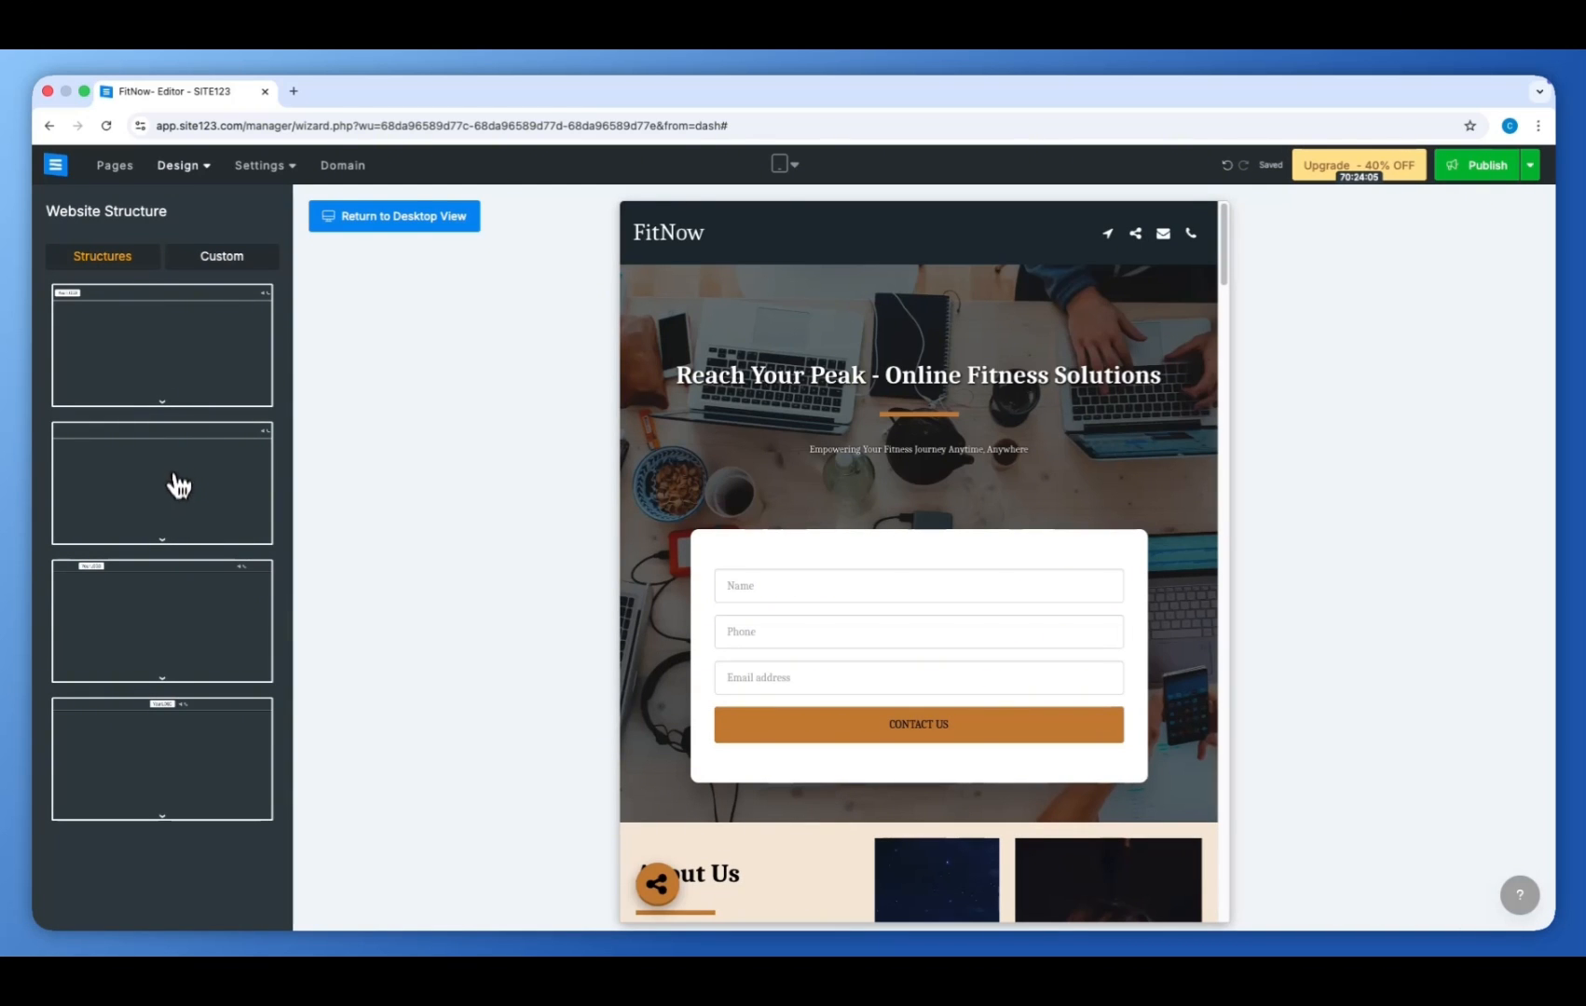
click(172, 388)
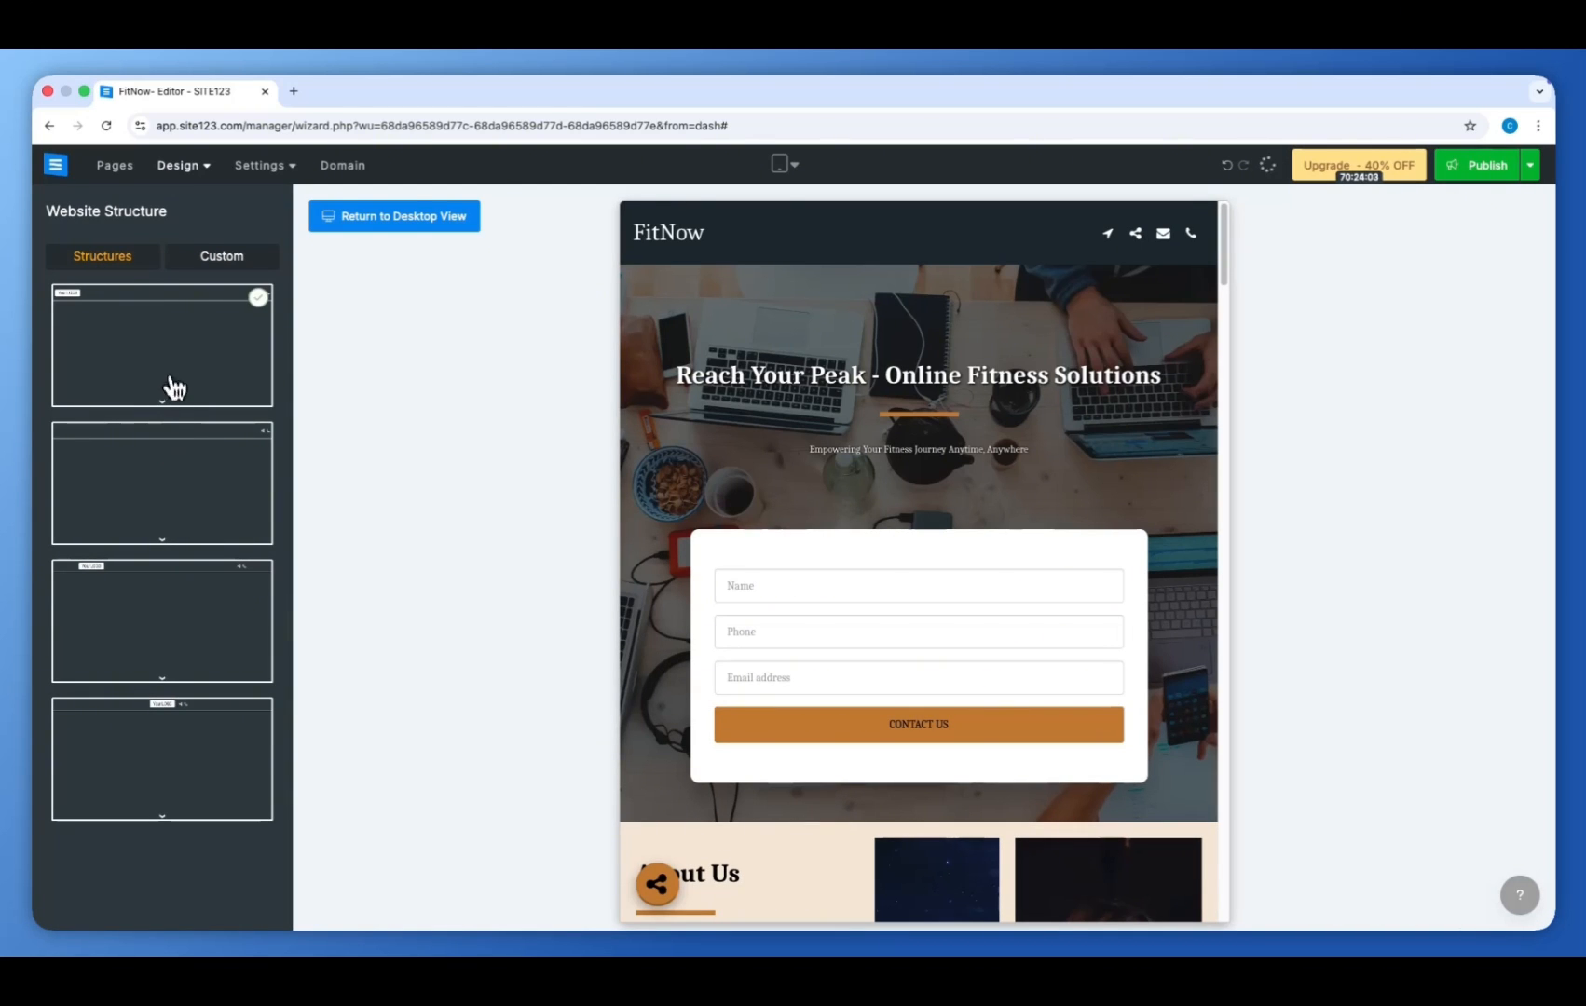
click(174, 499)
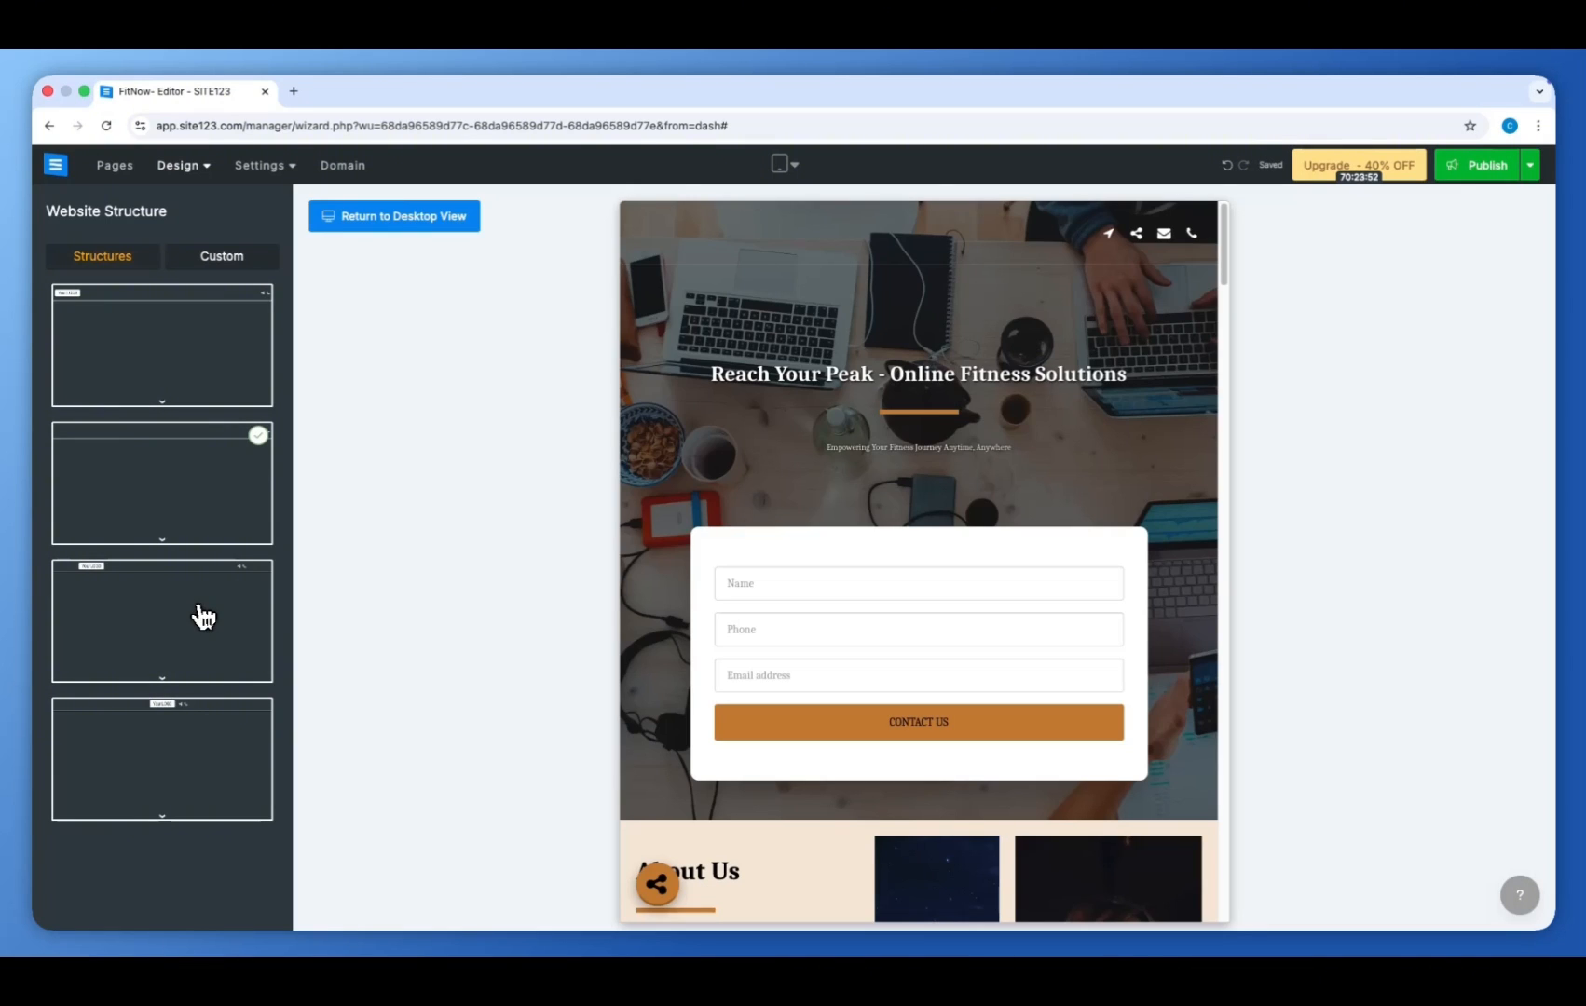
- Review the suggested domain names, and open the website name and logo settings
click(334, 164)
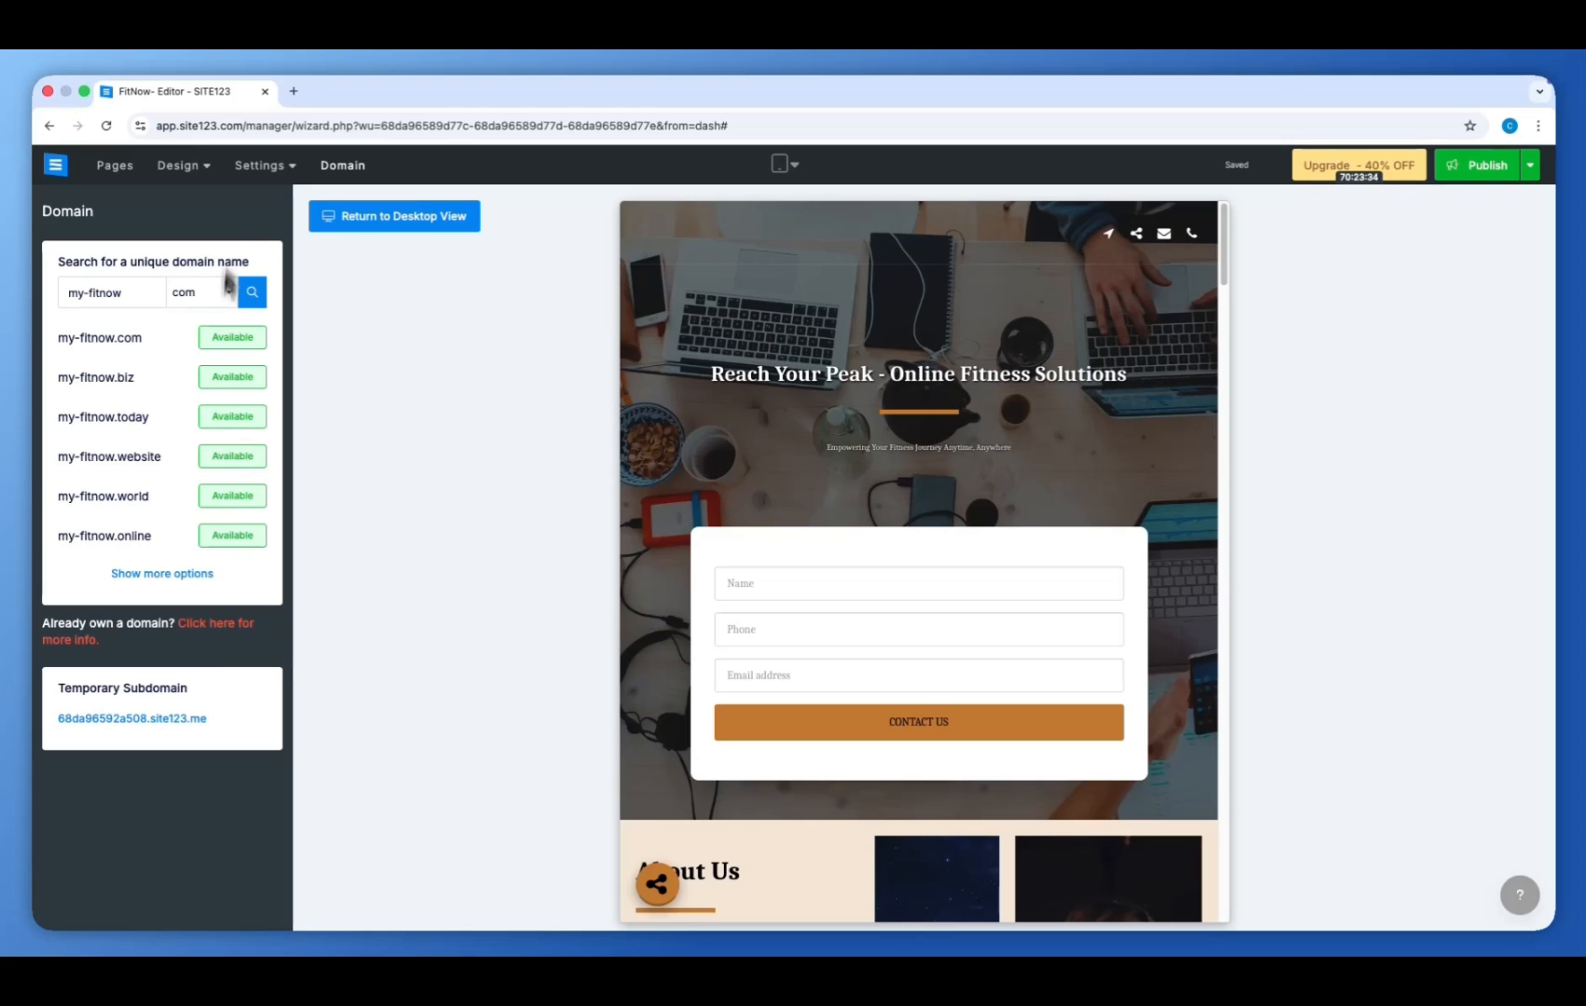
click(261, 165)
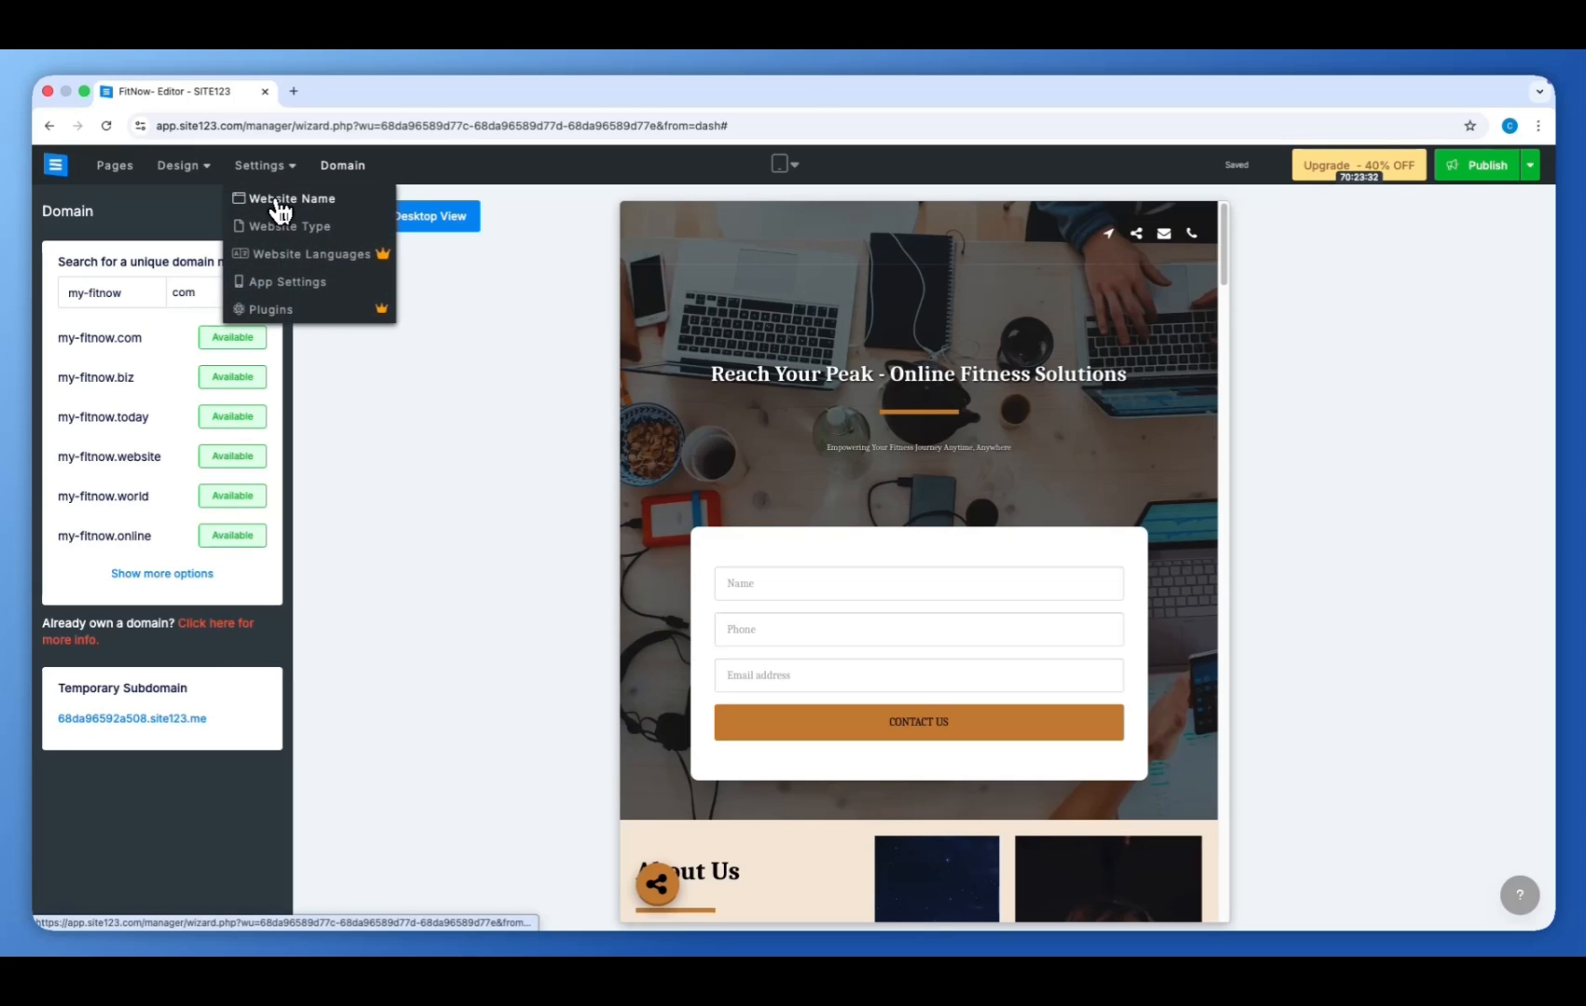
click(280, 200)
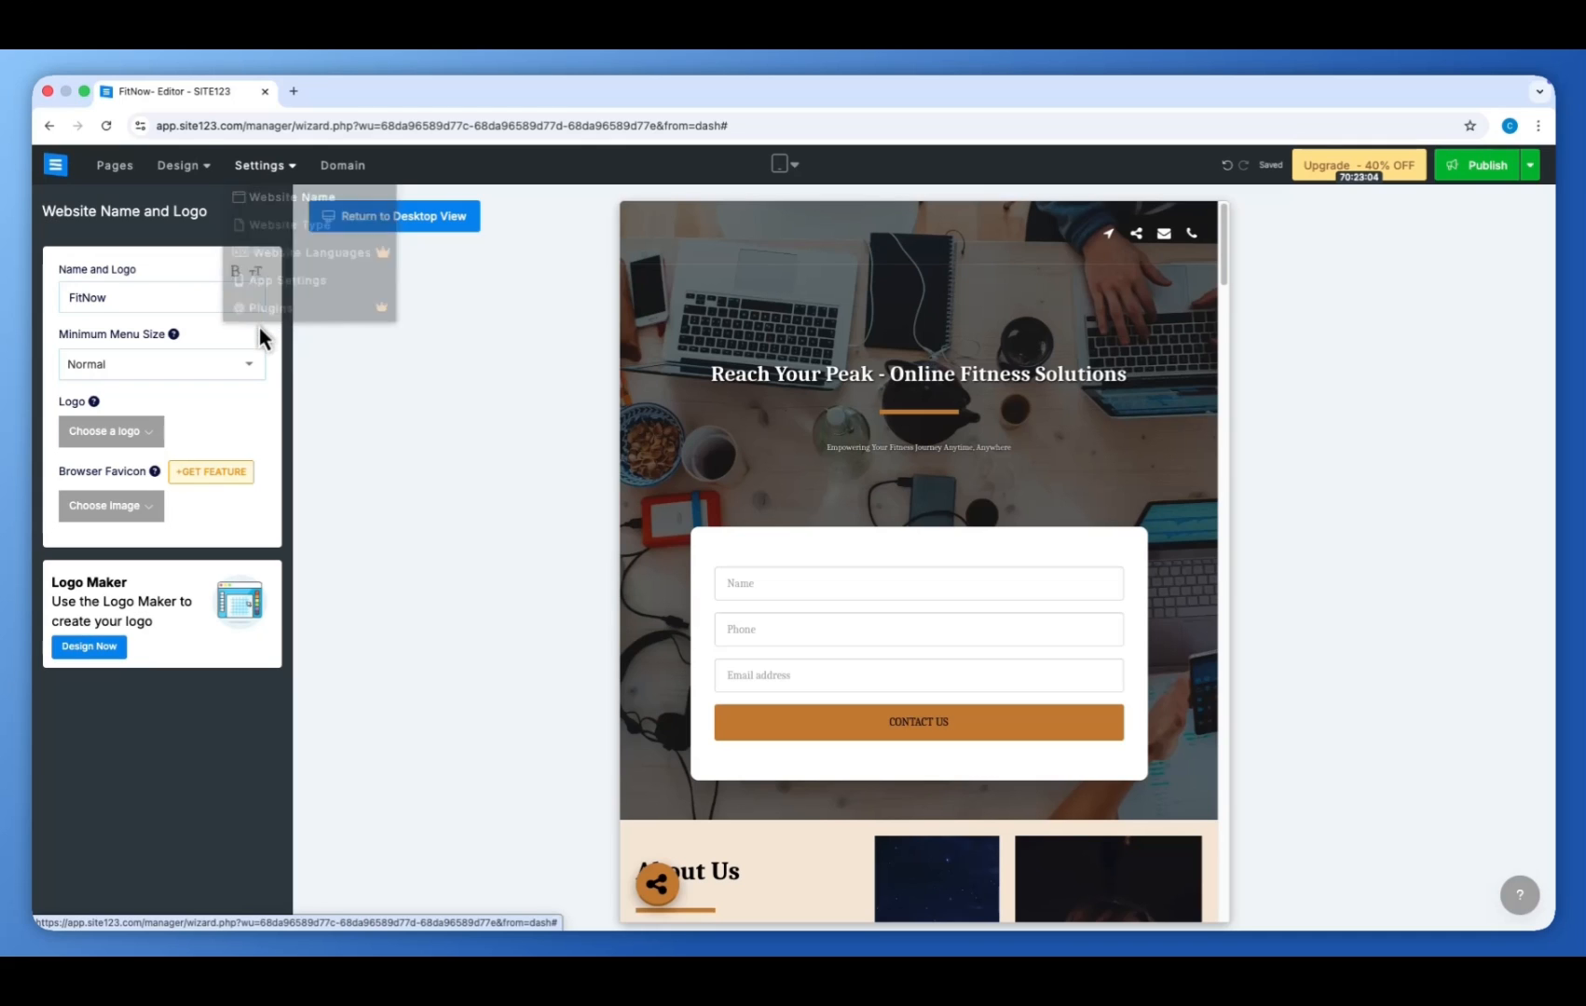
mouse_move(263, 168)
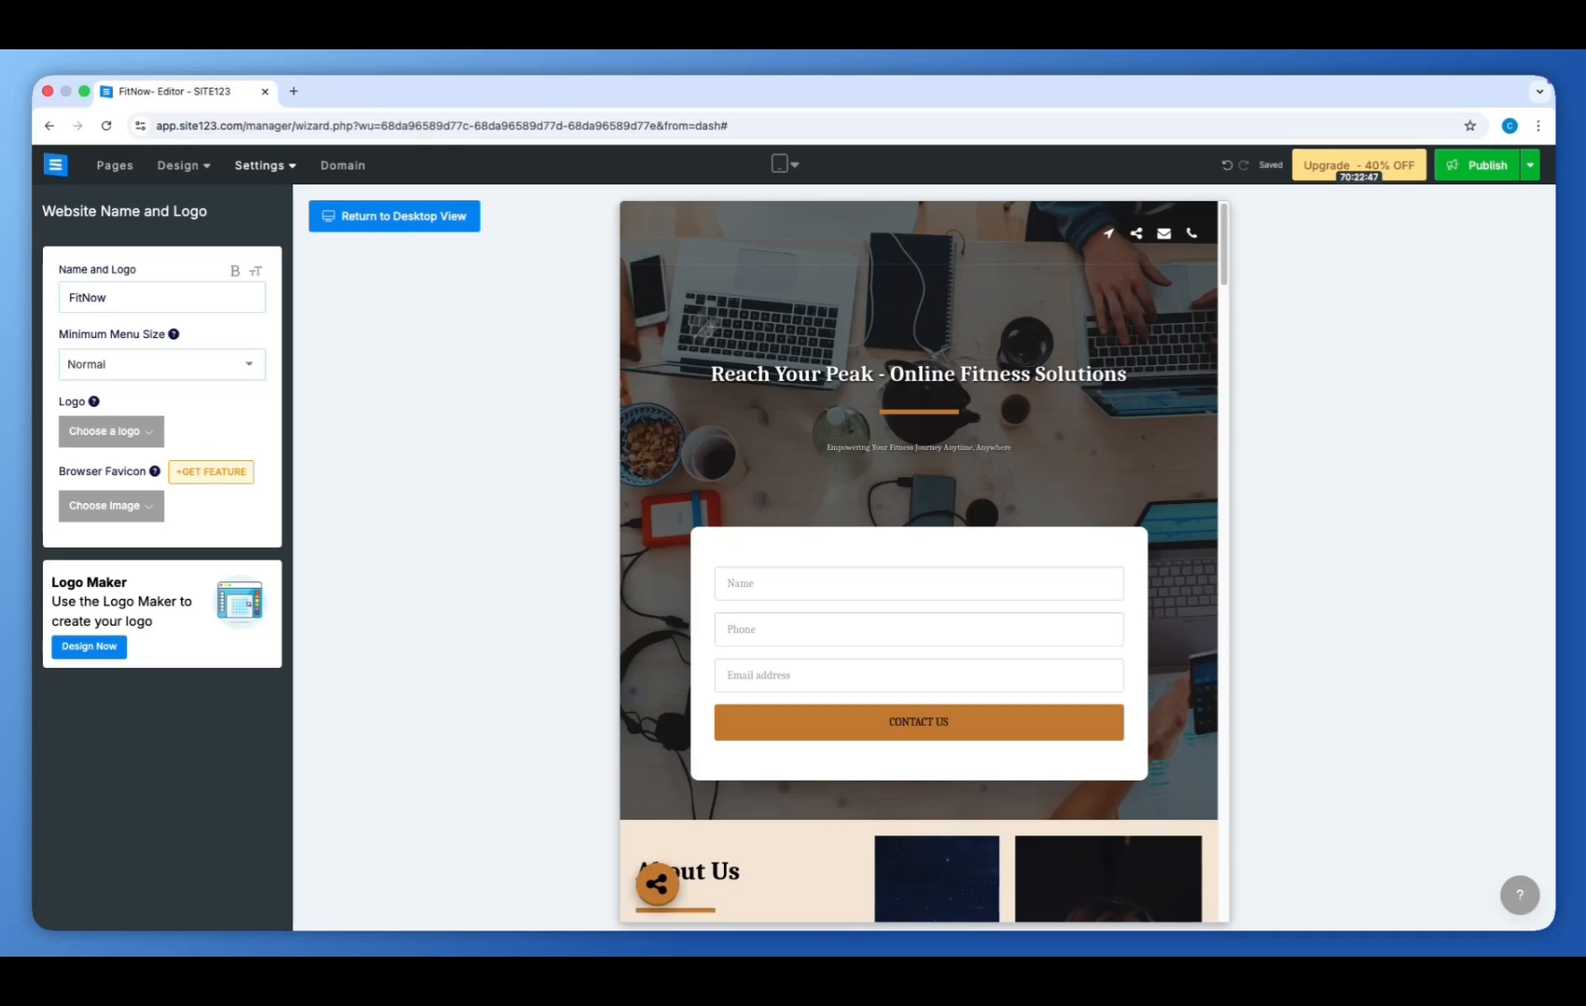
- Check the restructured site in the Mobile preview from the header down to the team member cards and back up
mouse_move(783, 173)
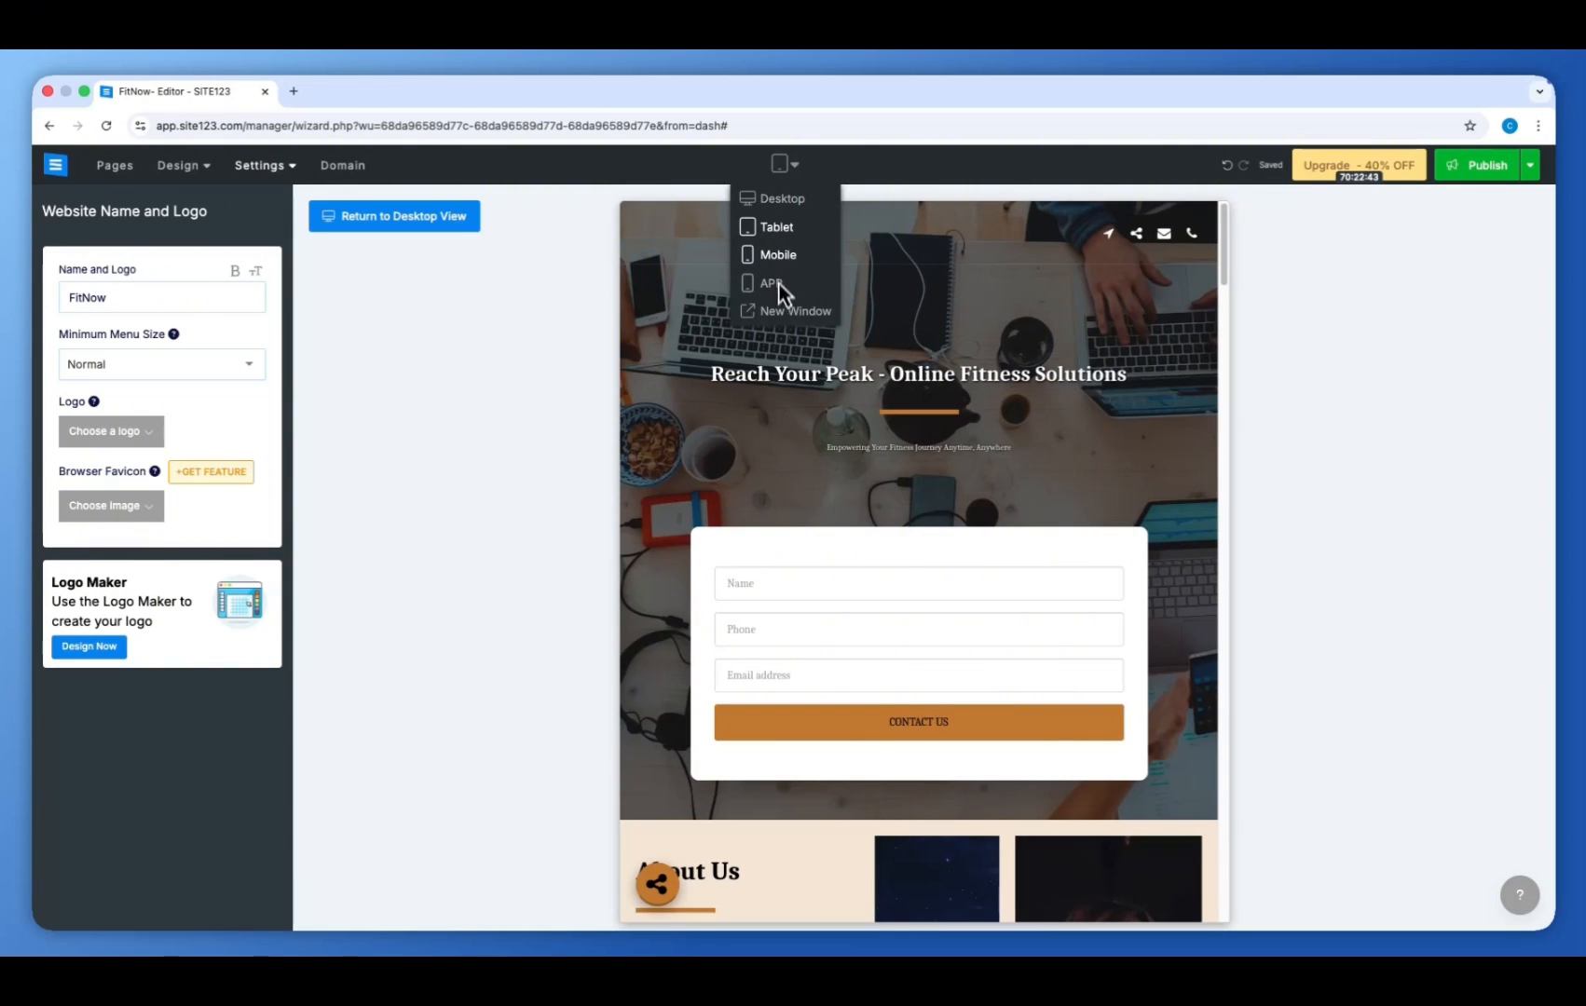
click(779, 255)
scroll(803, 357, down, 3)
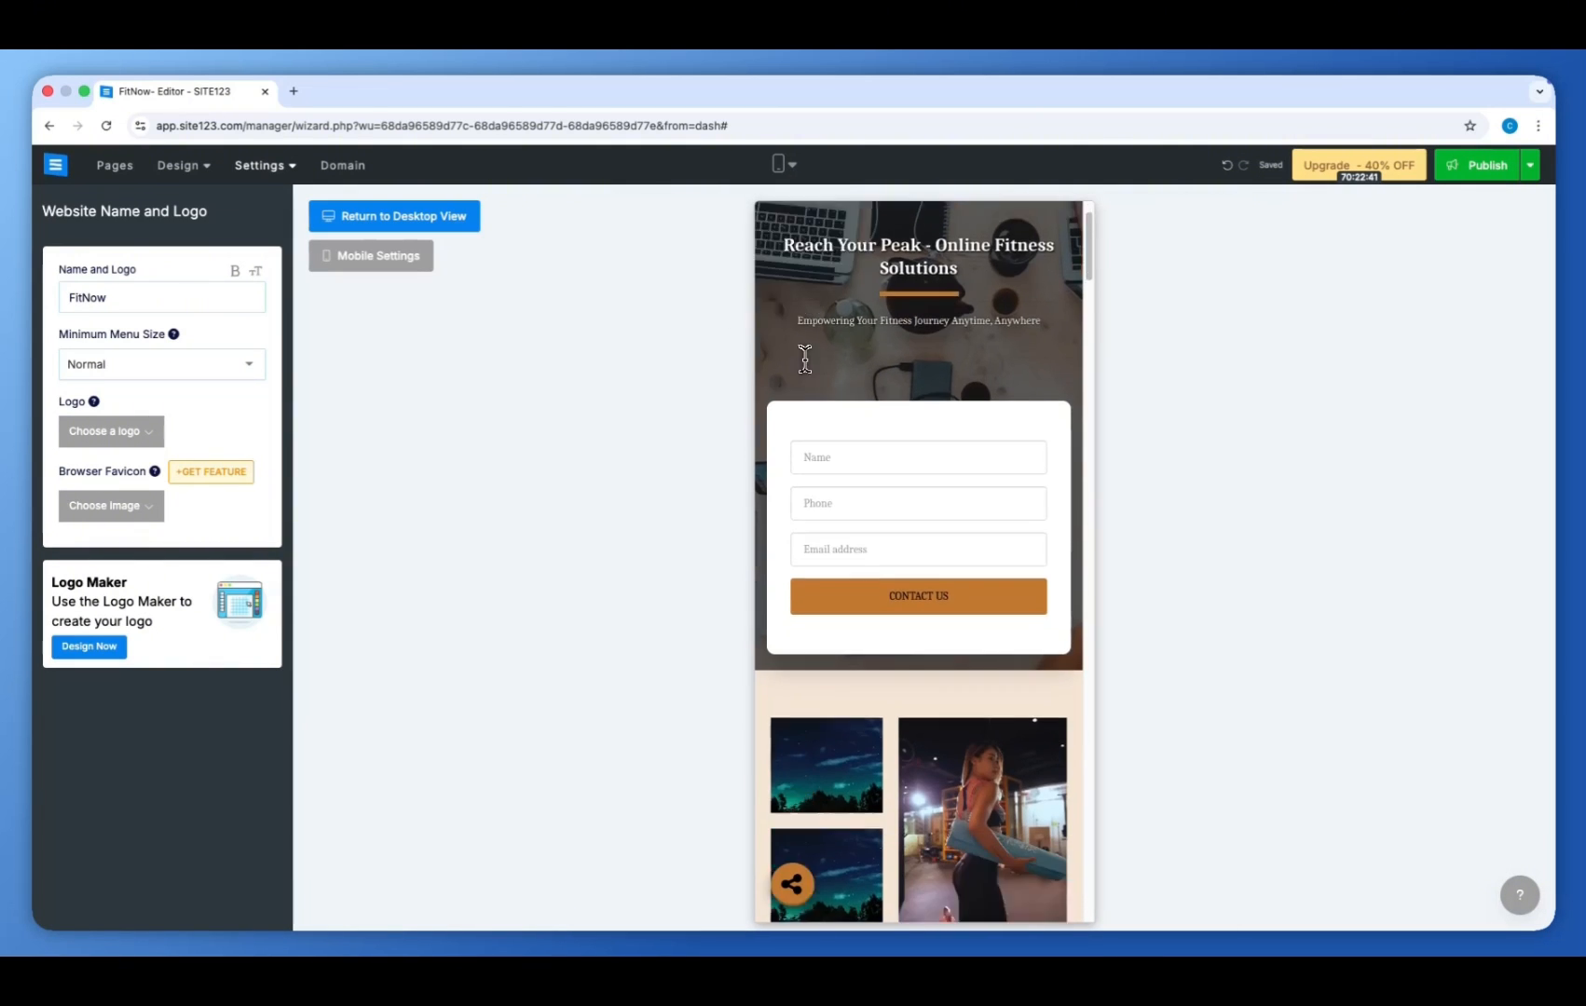
scroll(805, 358, down, 5)
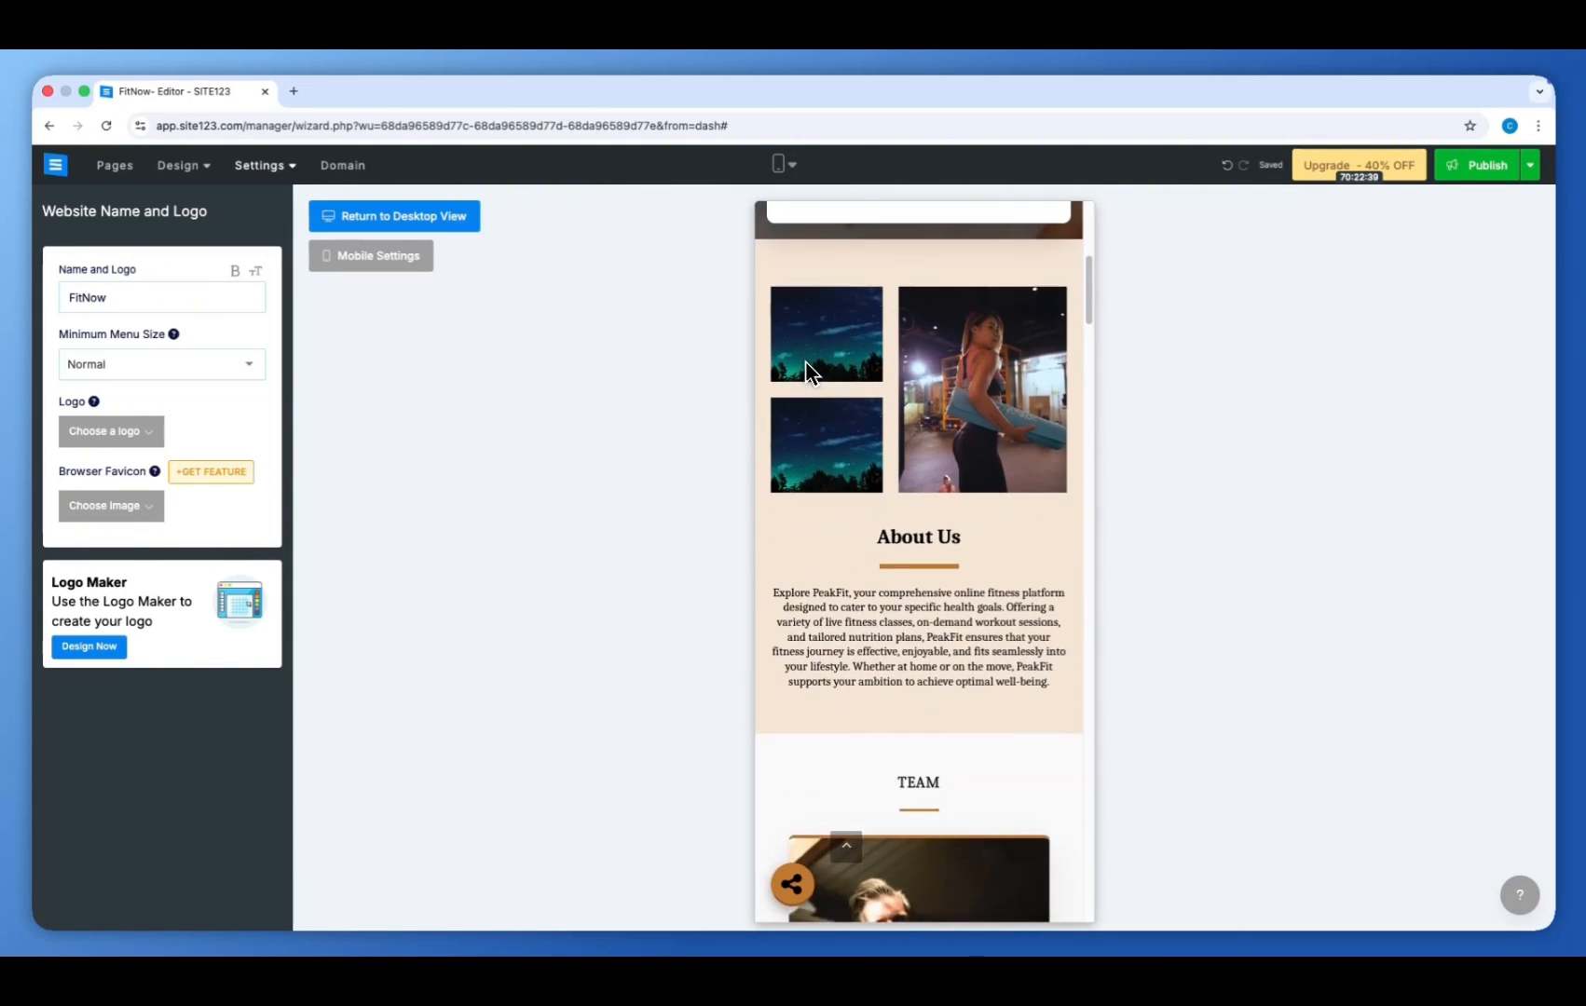
scroll(805, 360, down, 11)
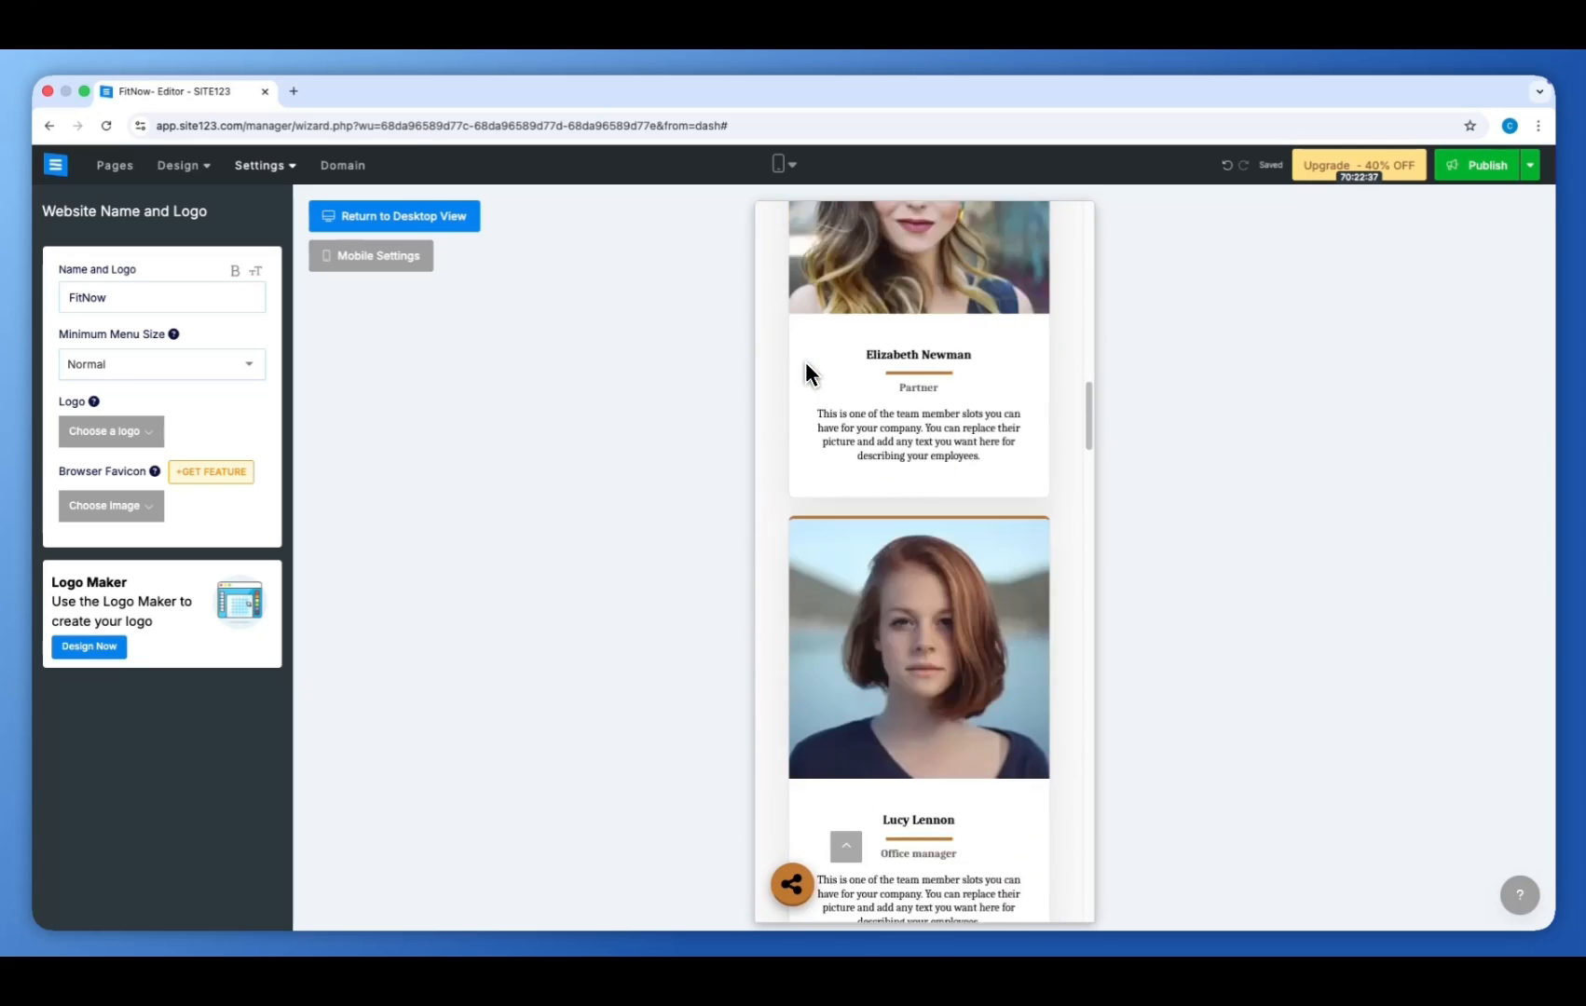
scroll(805, 361, up, 12)
scroll(805, 362, up, 6)
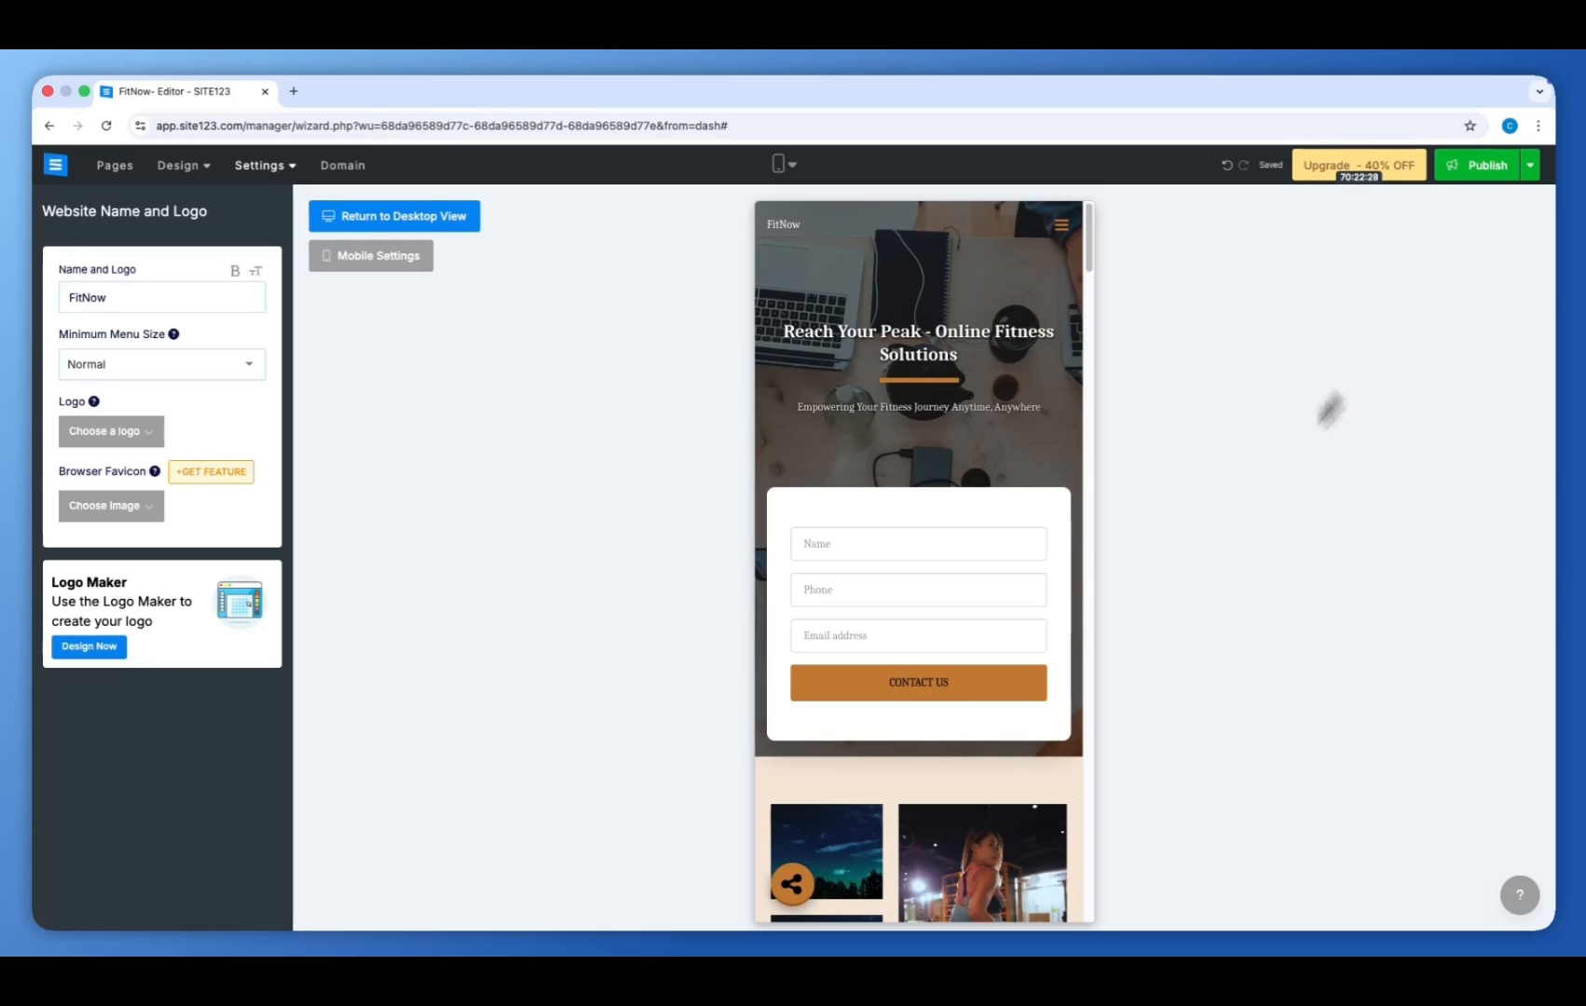
- Publish the website, close the publishing summary and return to the website dashboard
click(1491, 167)
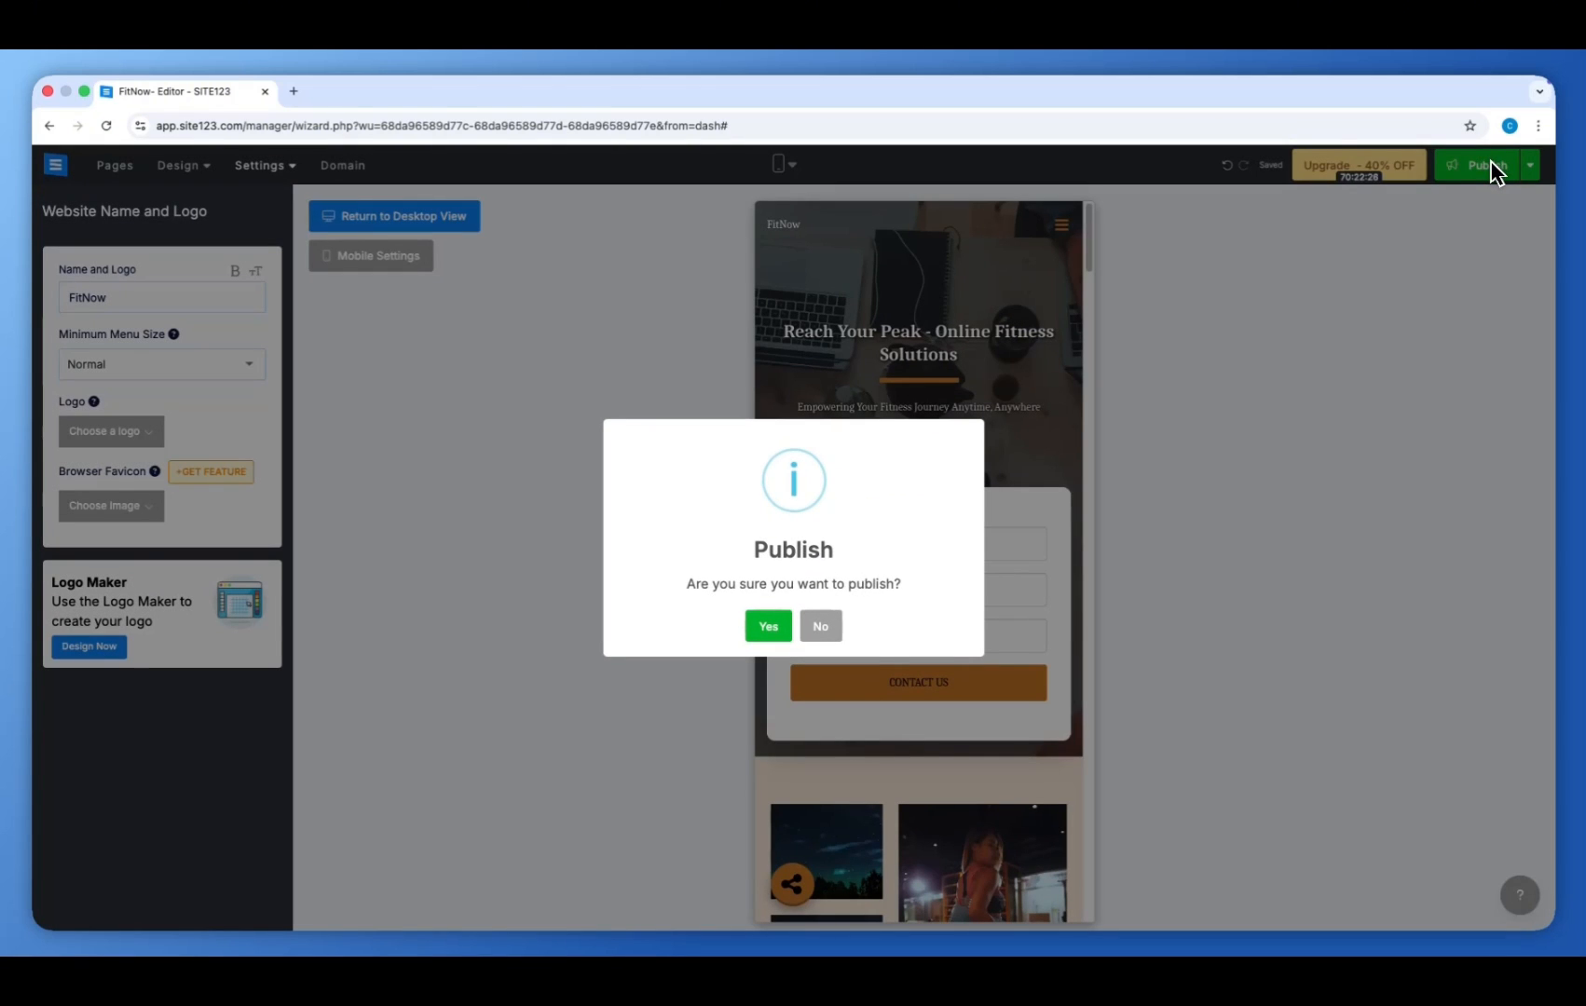
click(769, 630)
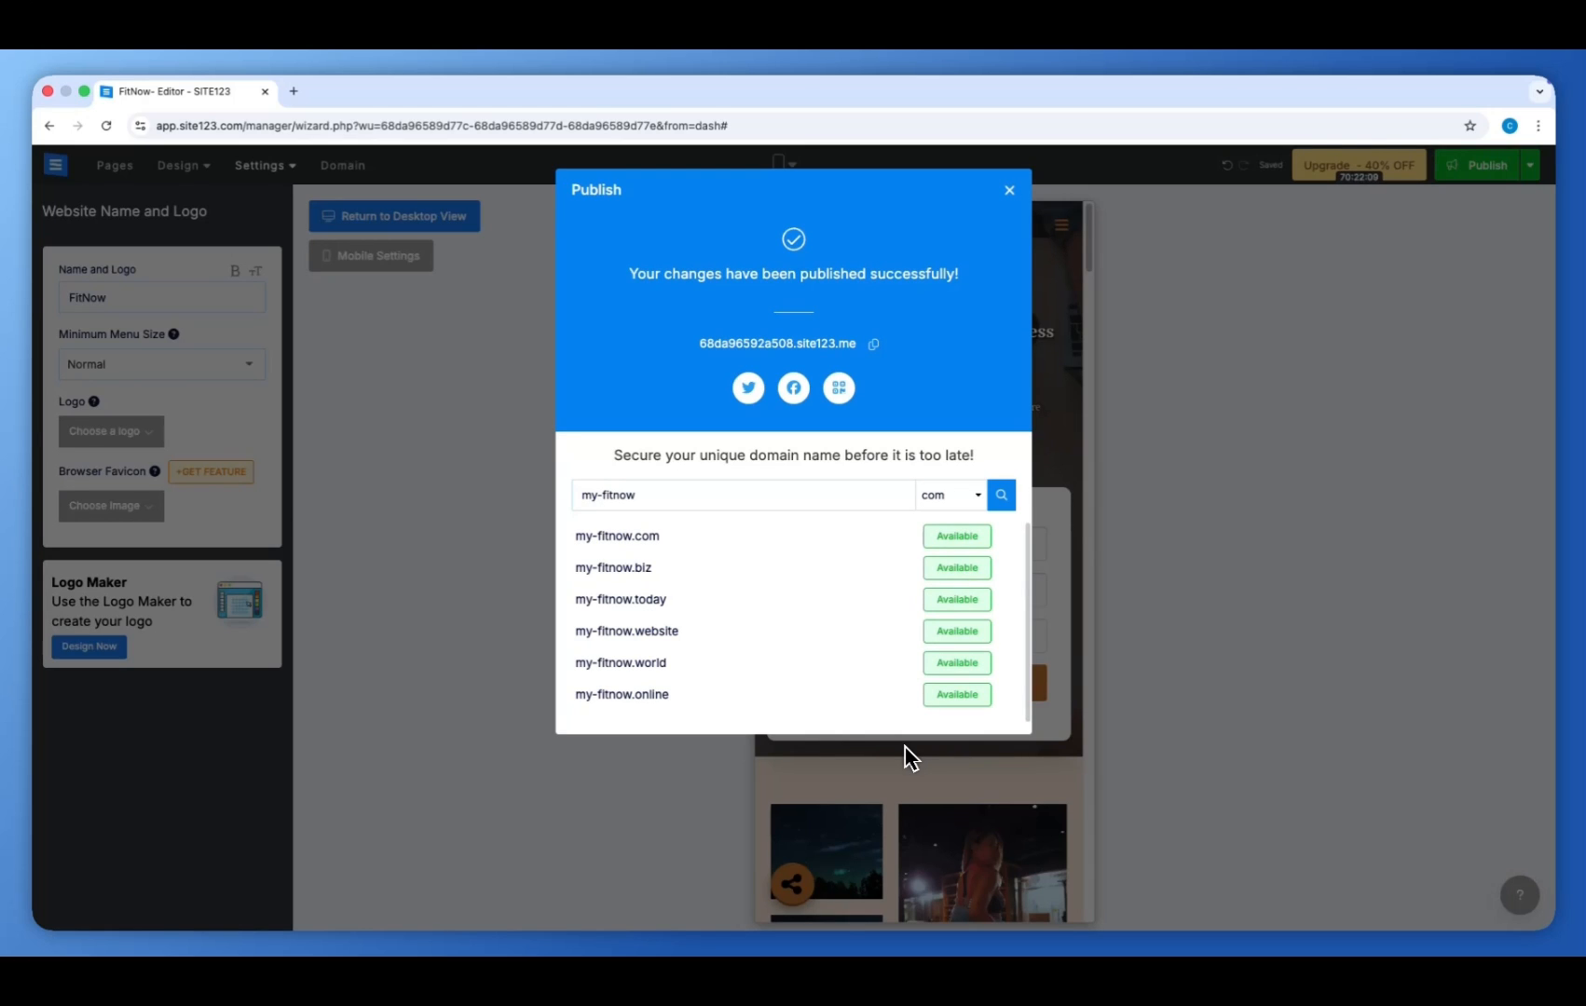
click(1211, 596)
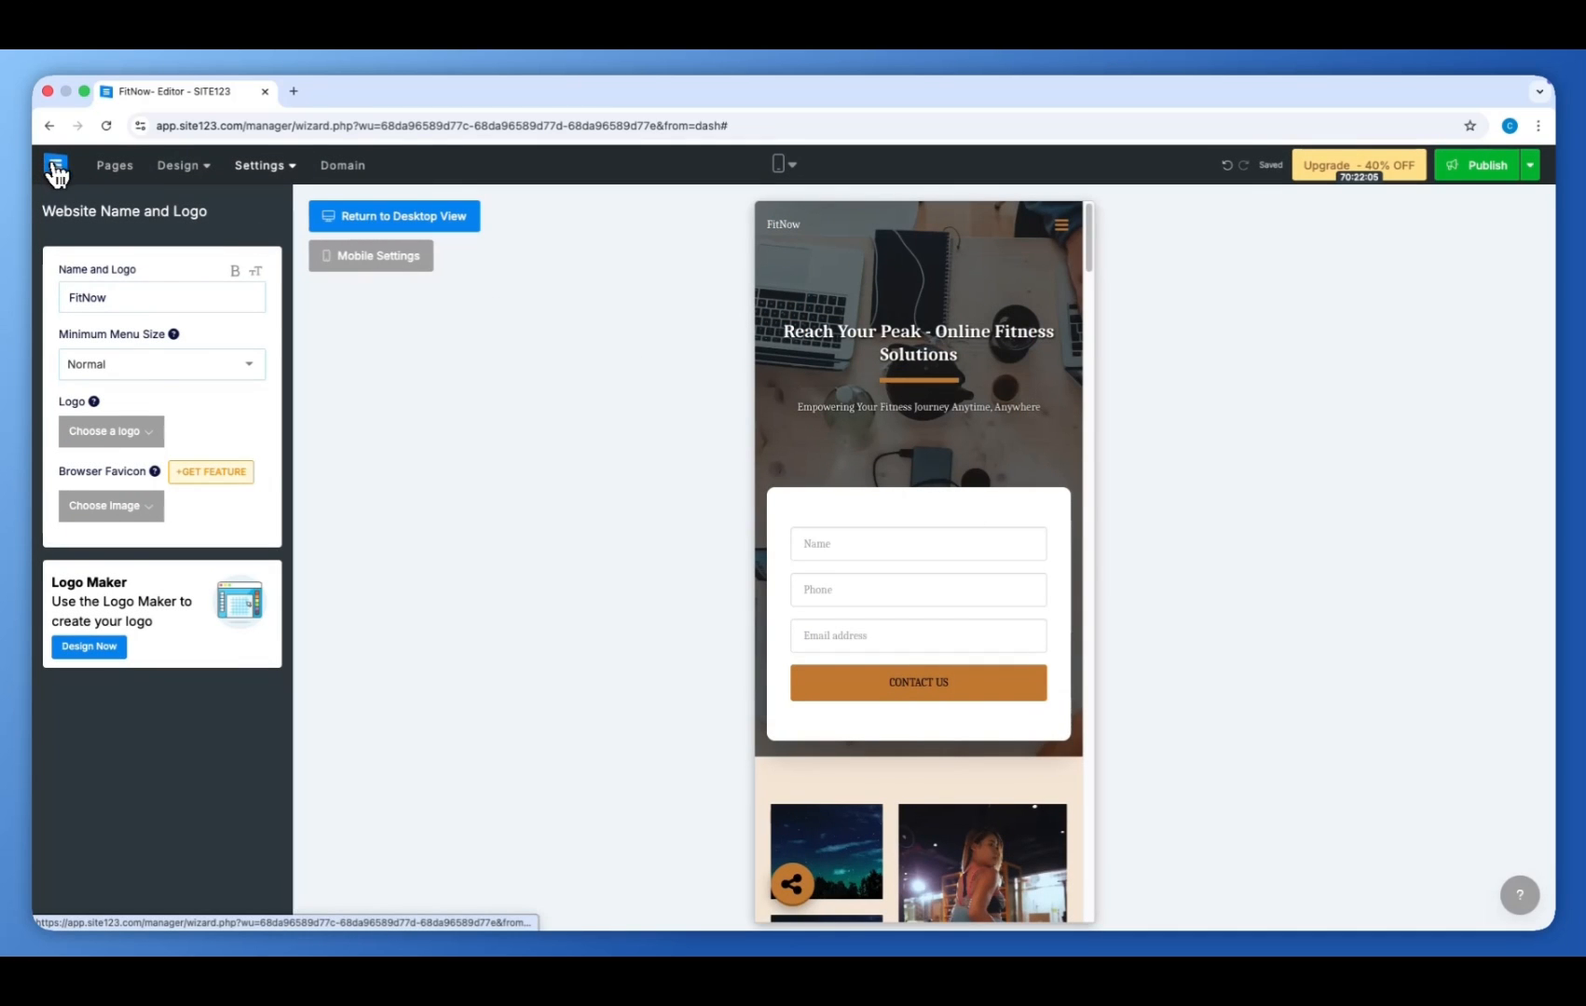
mouse_move(53, 172)
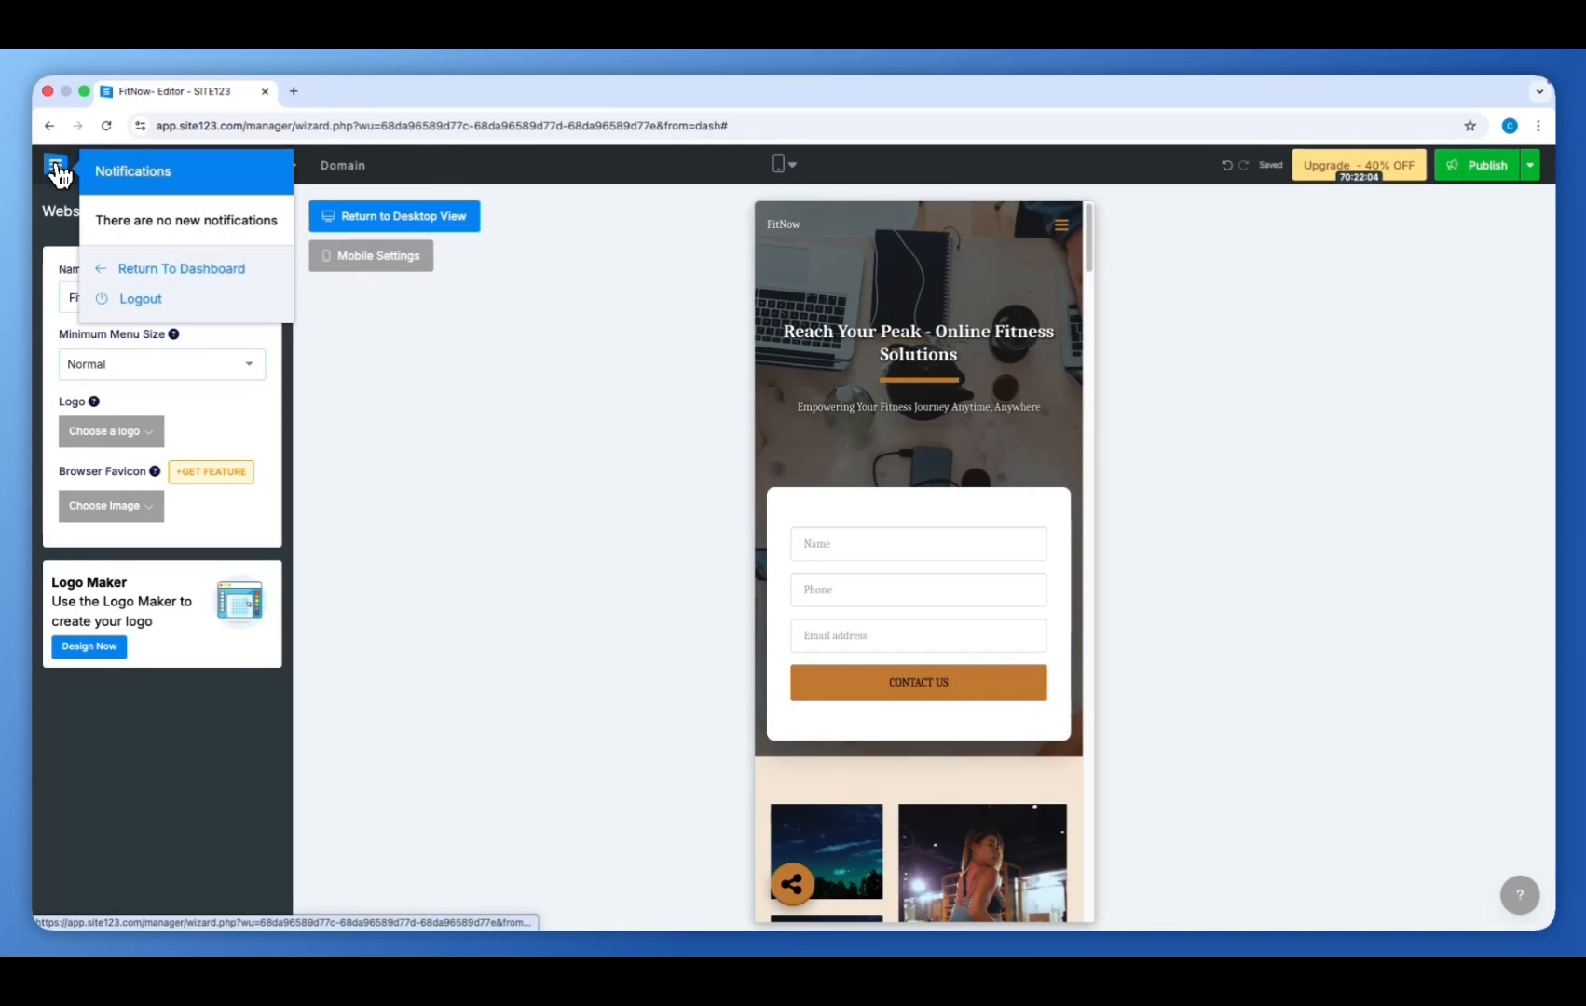
click(180, 270)
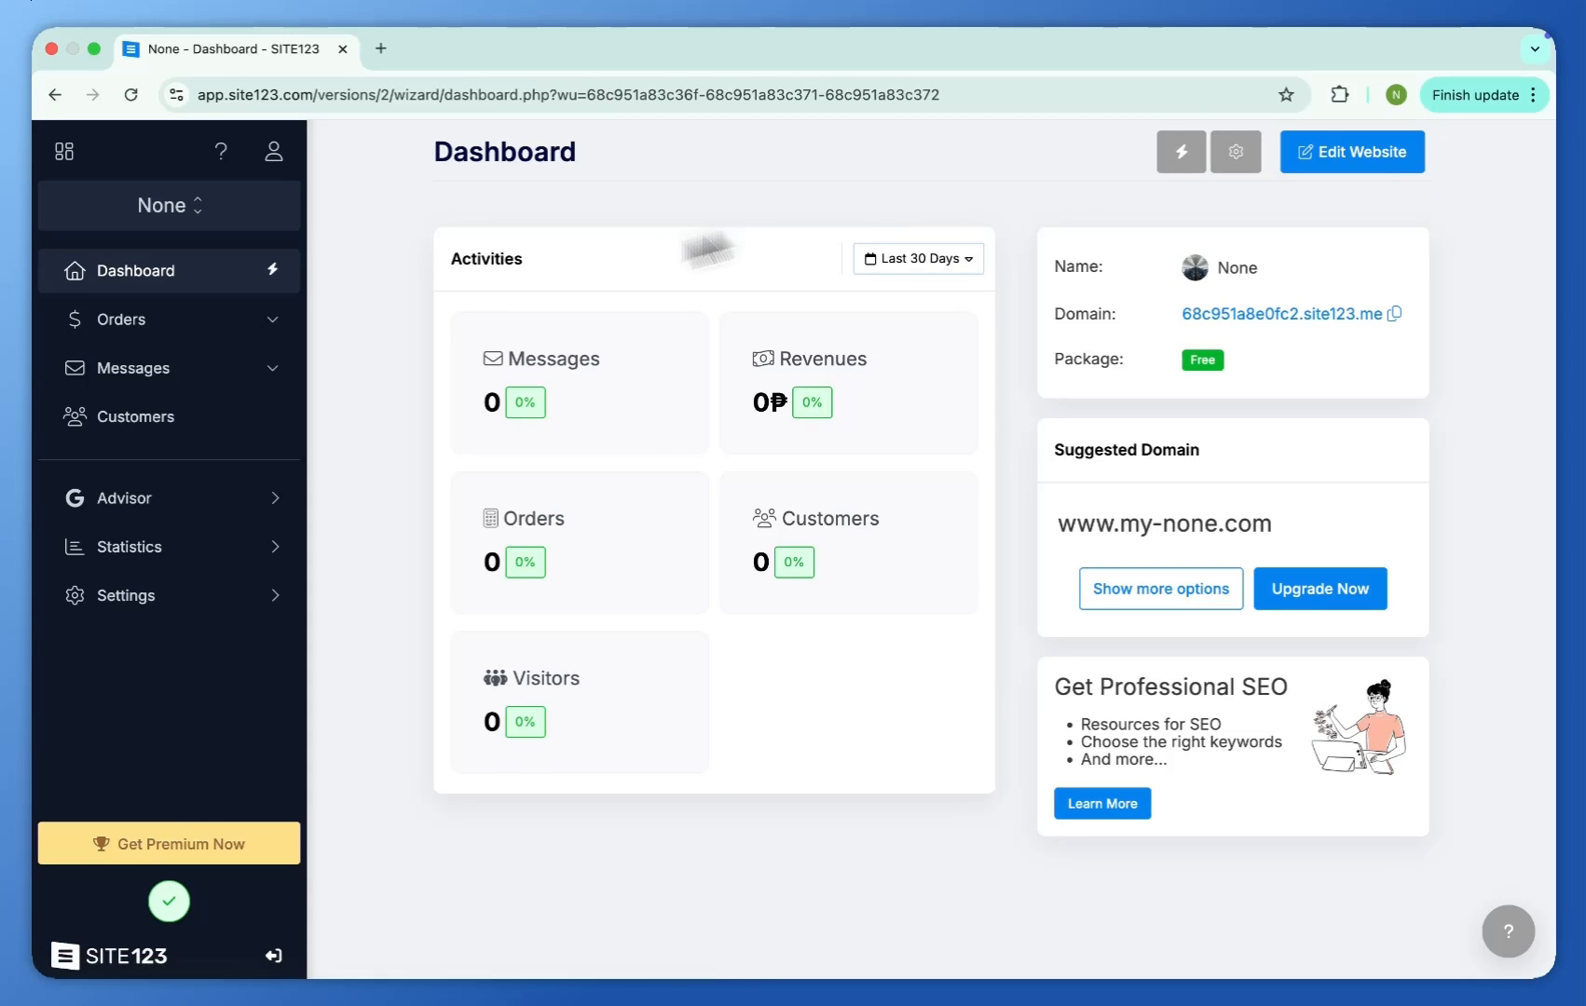
- Review the Orders page and examine the product selection form for placing a new order
click(248, 322)
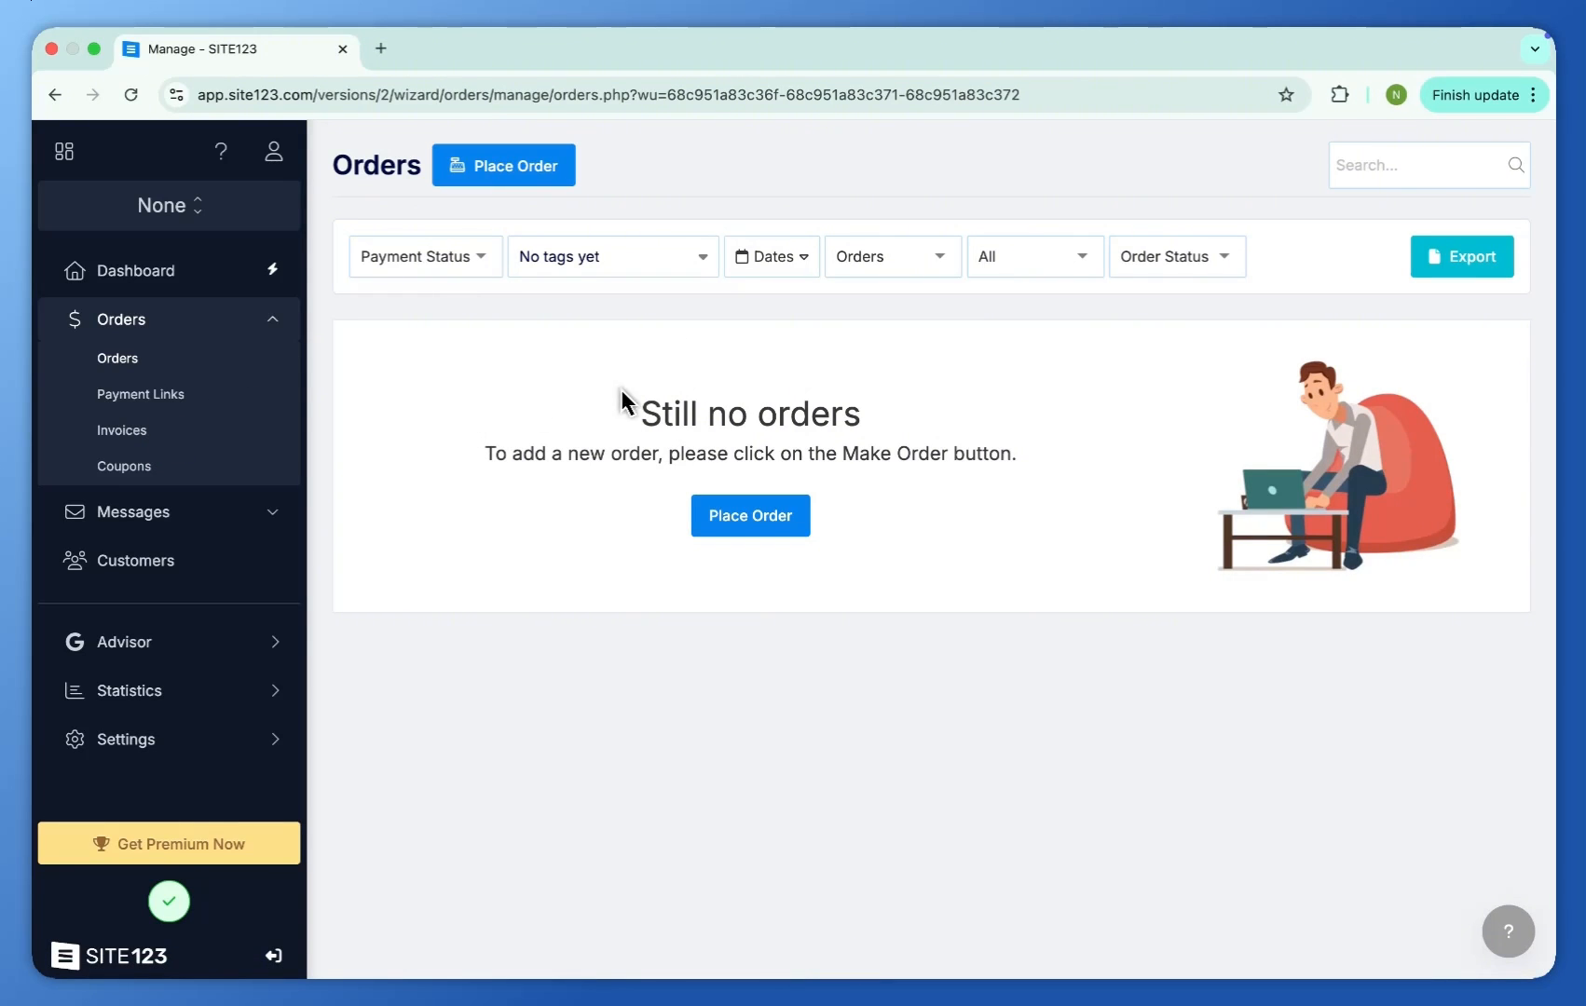
drag(624, 403, 850, 448)
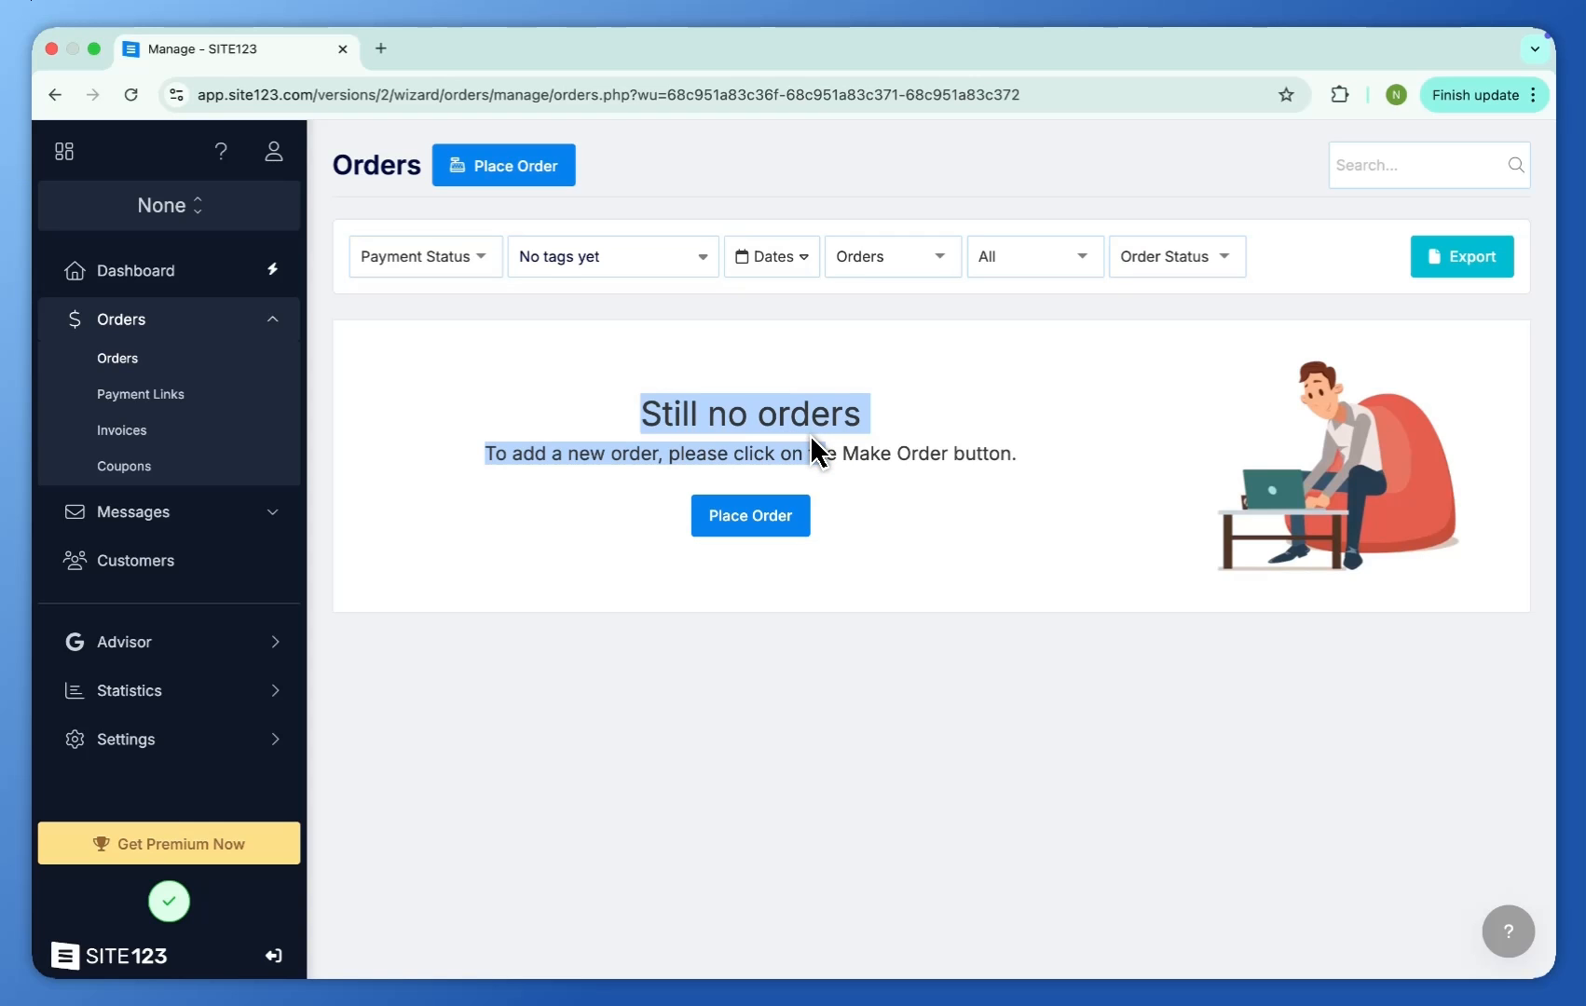
click(681, 355)
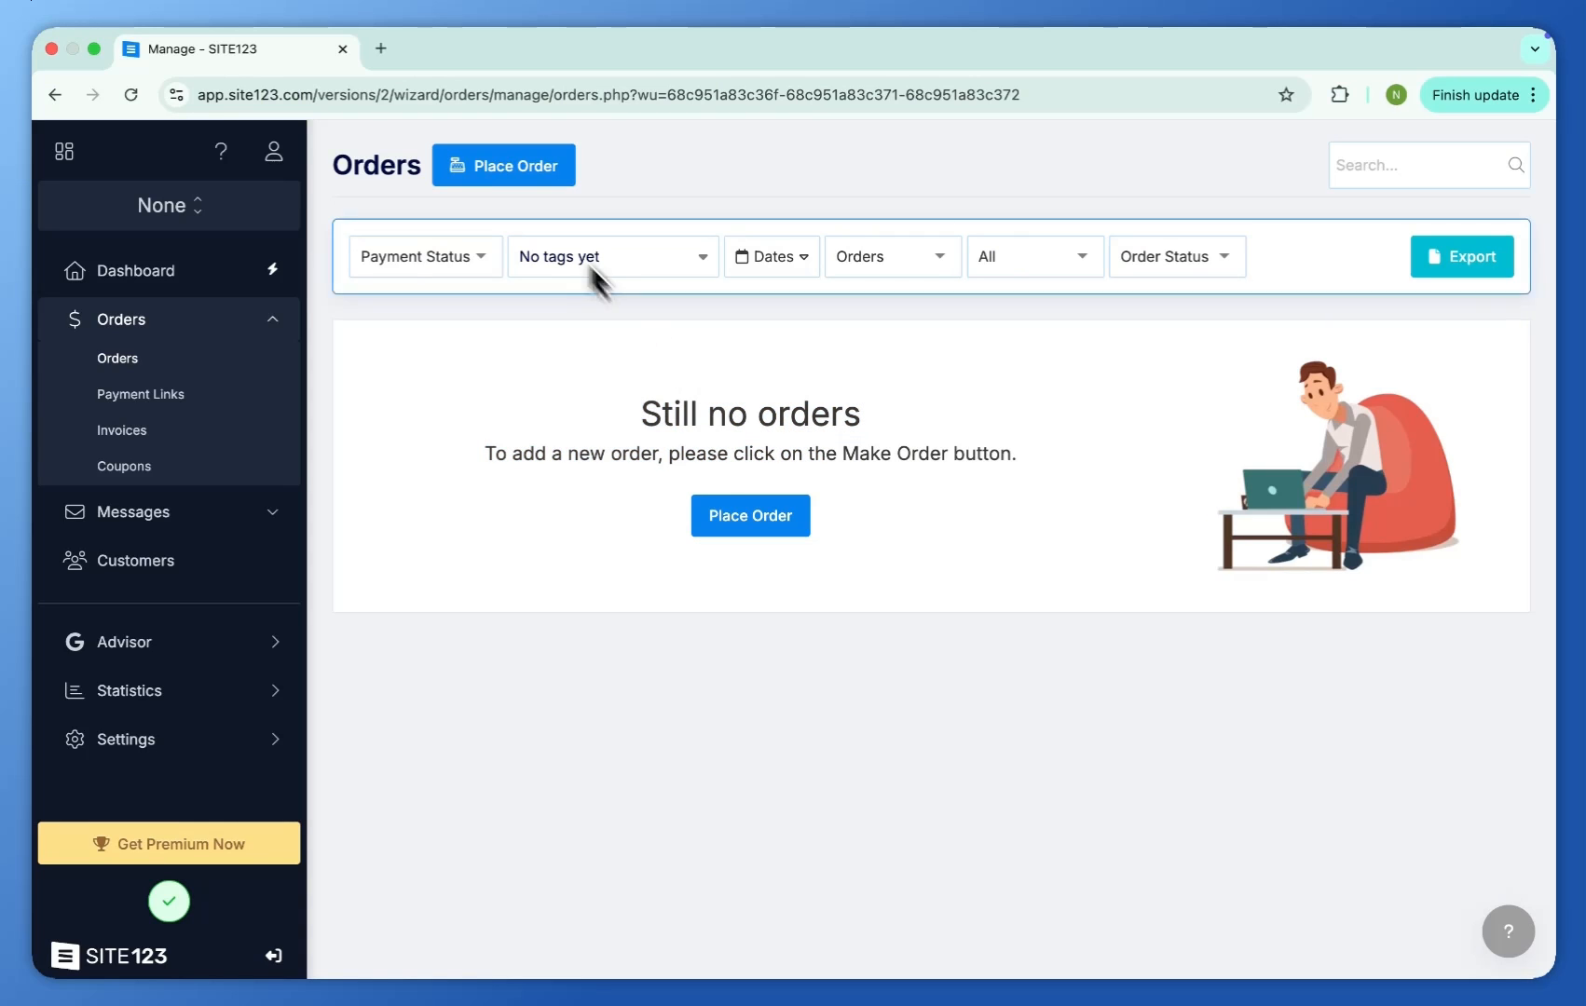
click(522, 173)
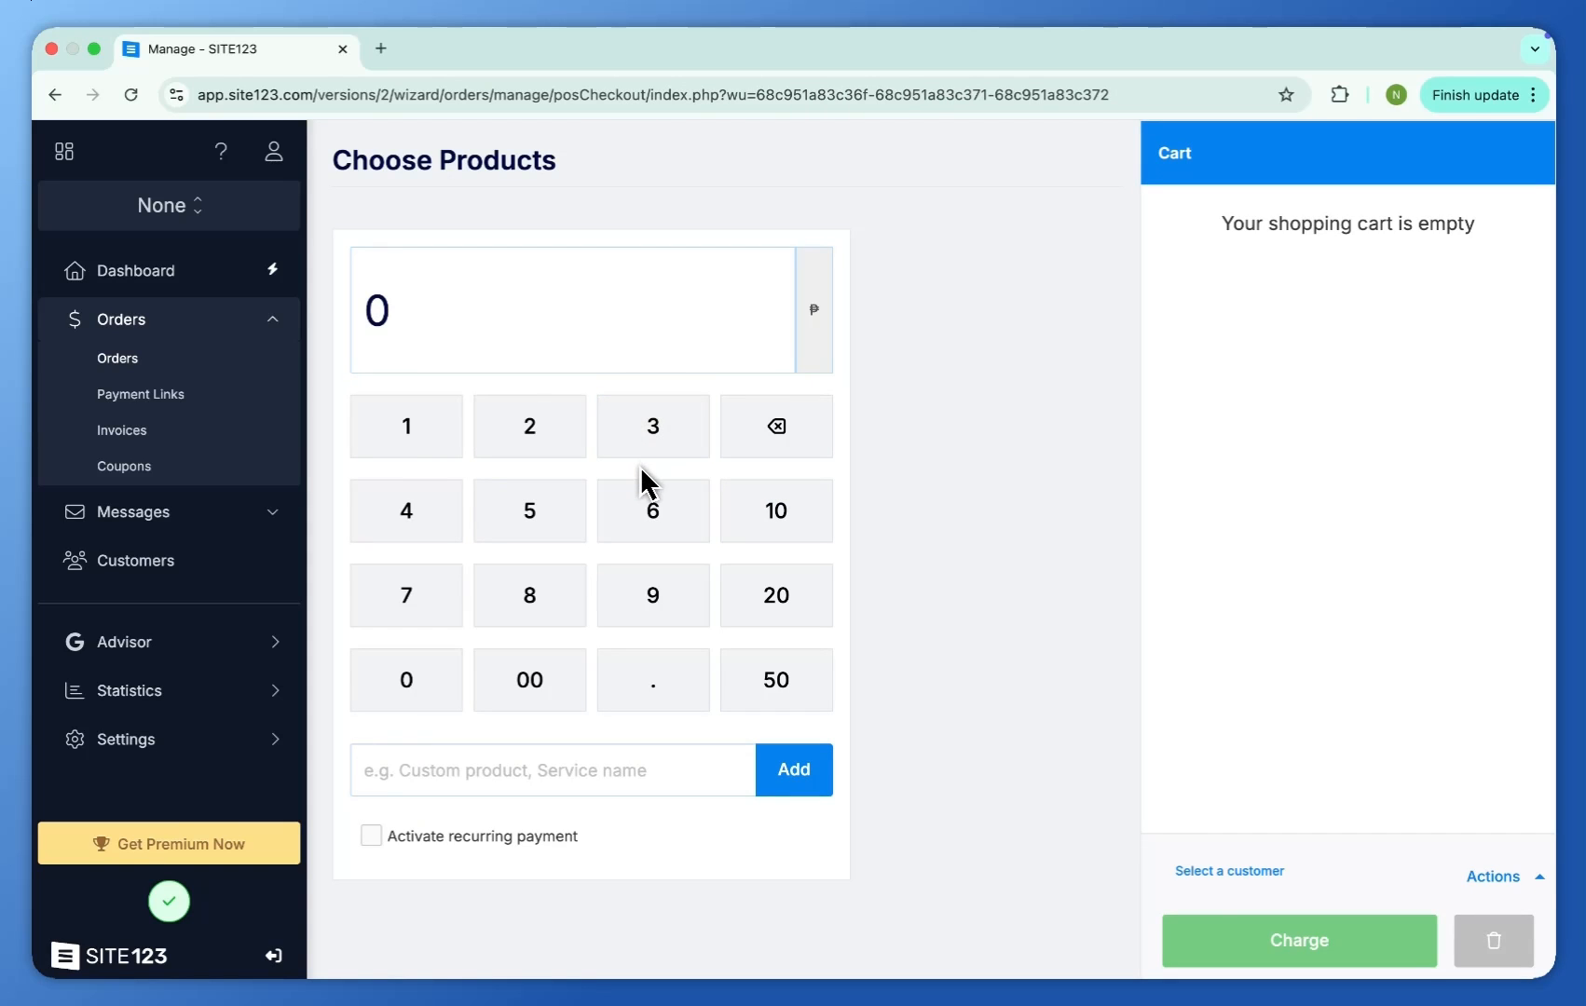
click(546, 760)
click(793, 783)
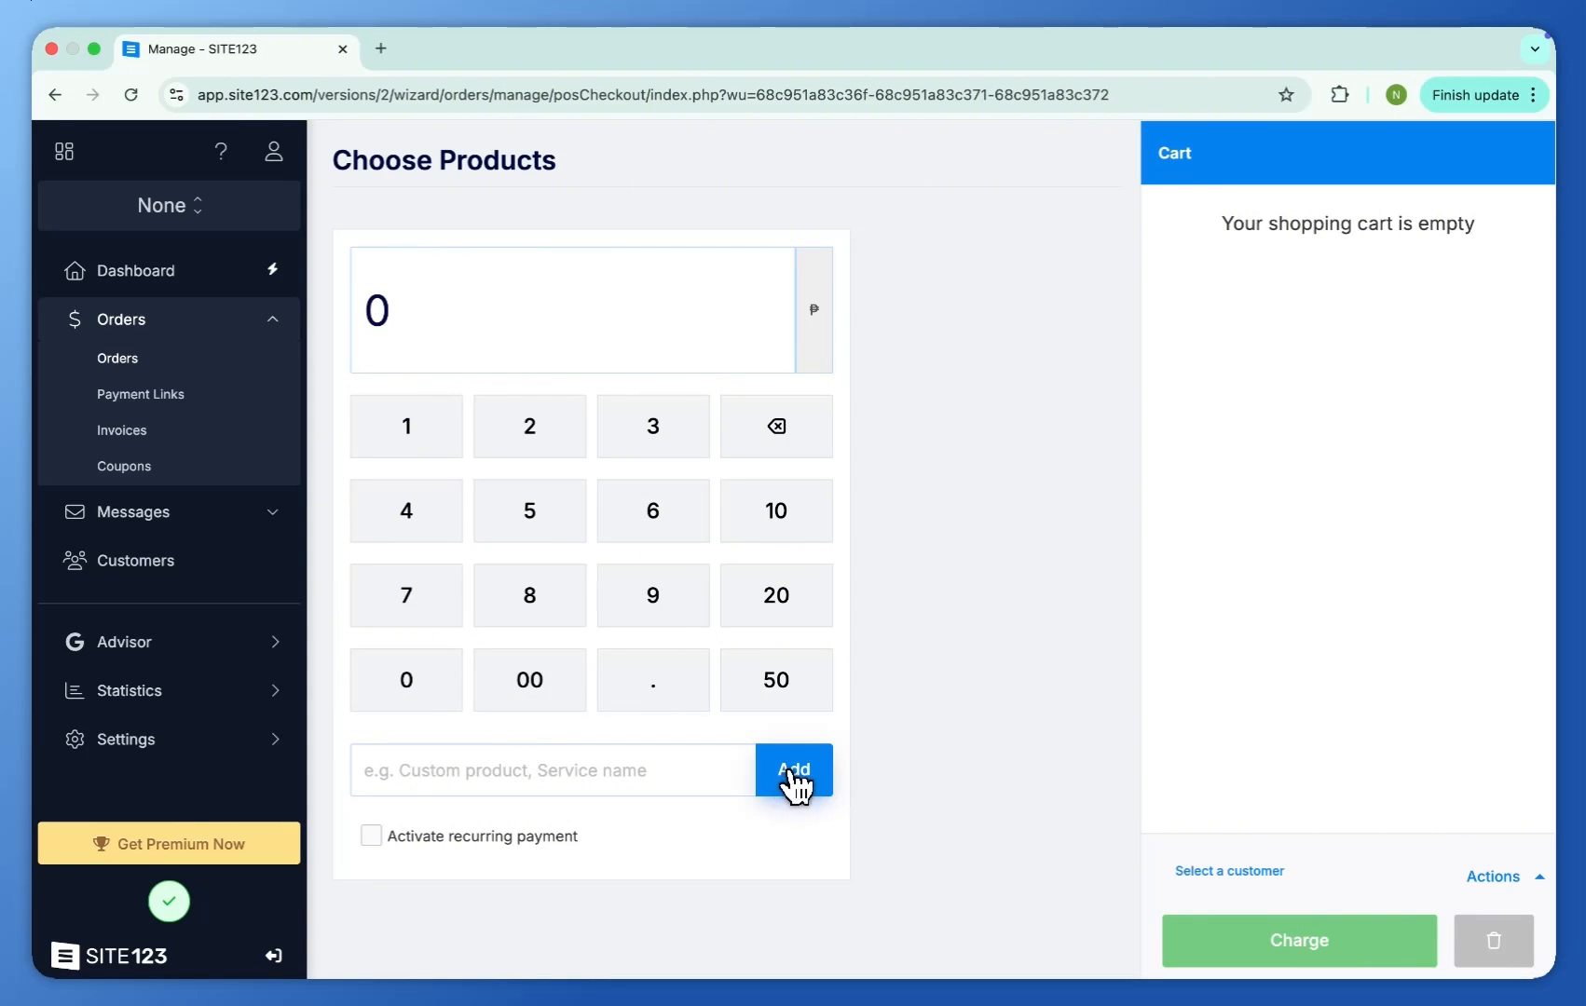
- Review the Payment Links page and examine the form for adding a new payment link
click(177, 397)
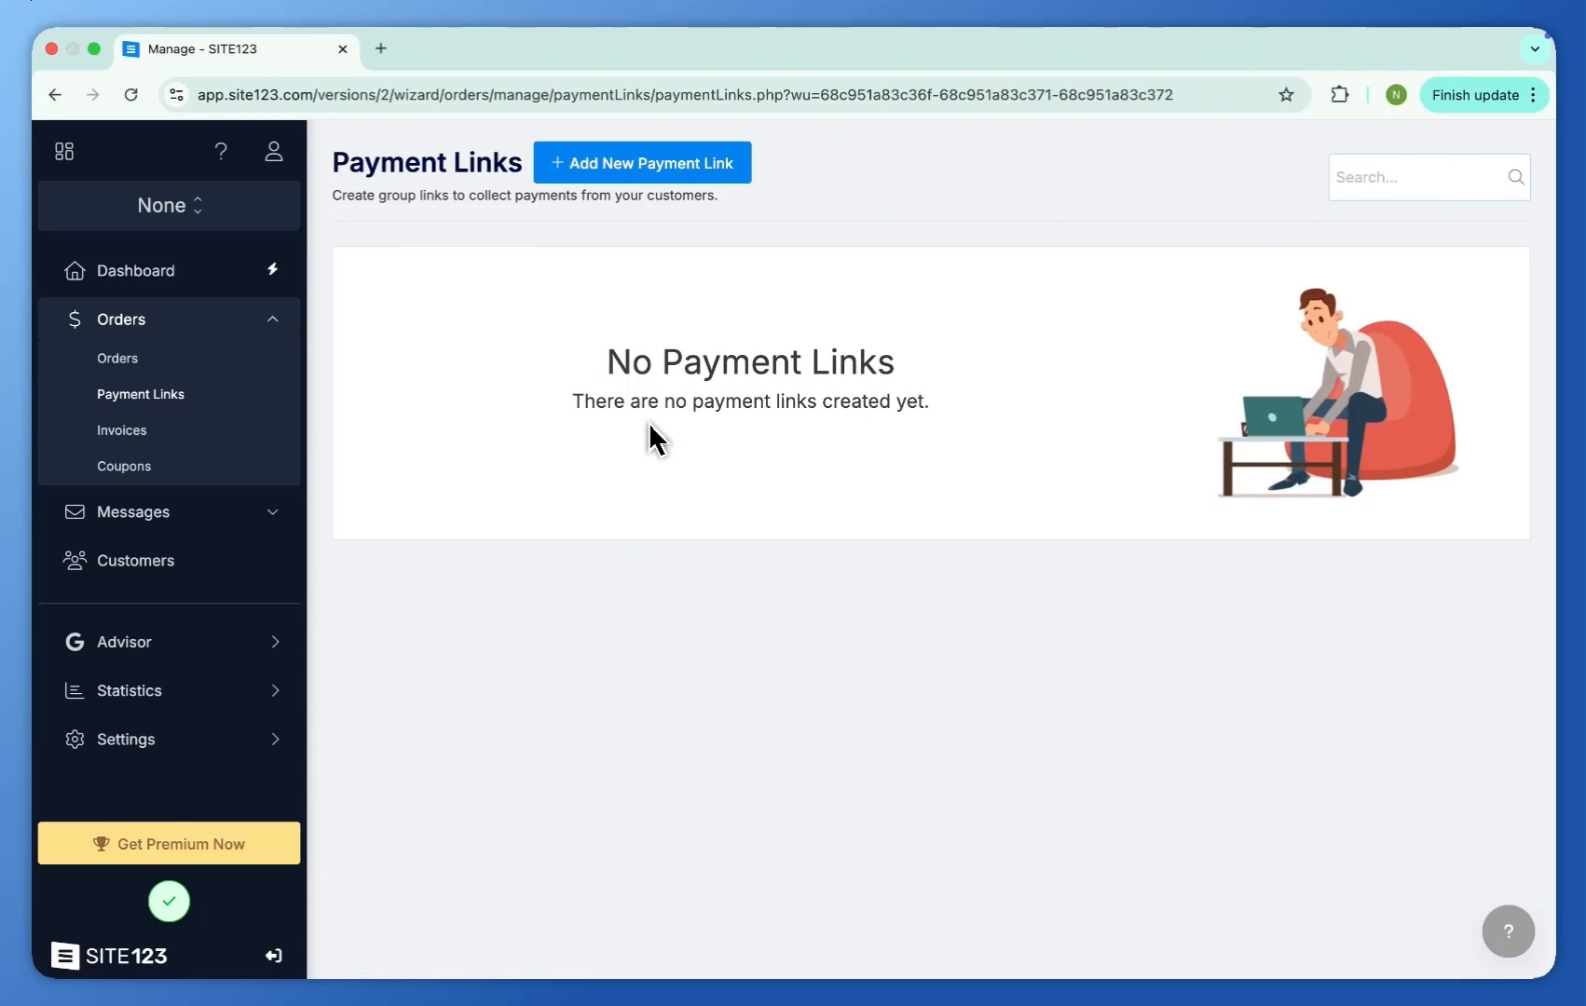
drag(601, 361, 821, 422)
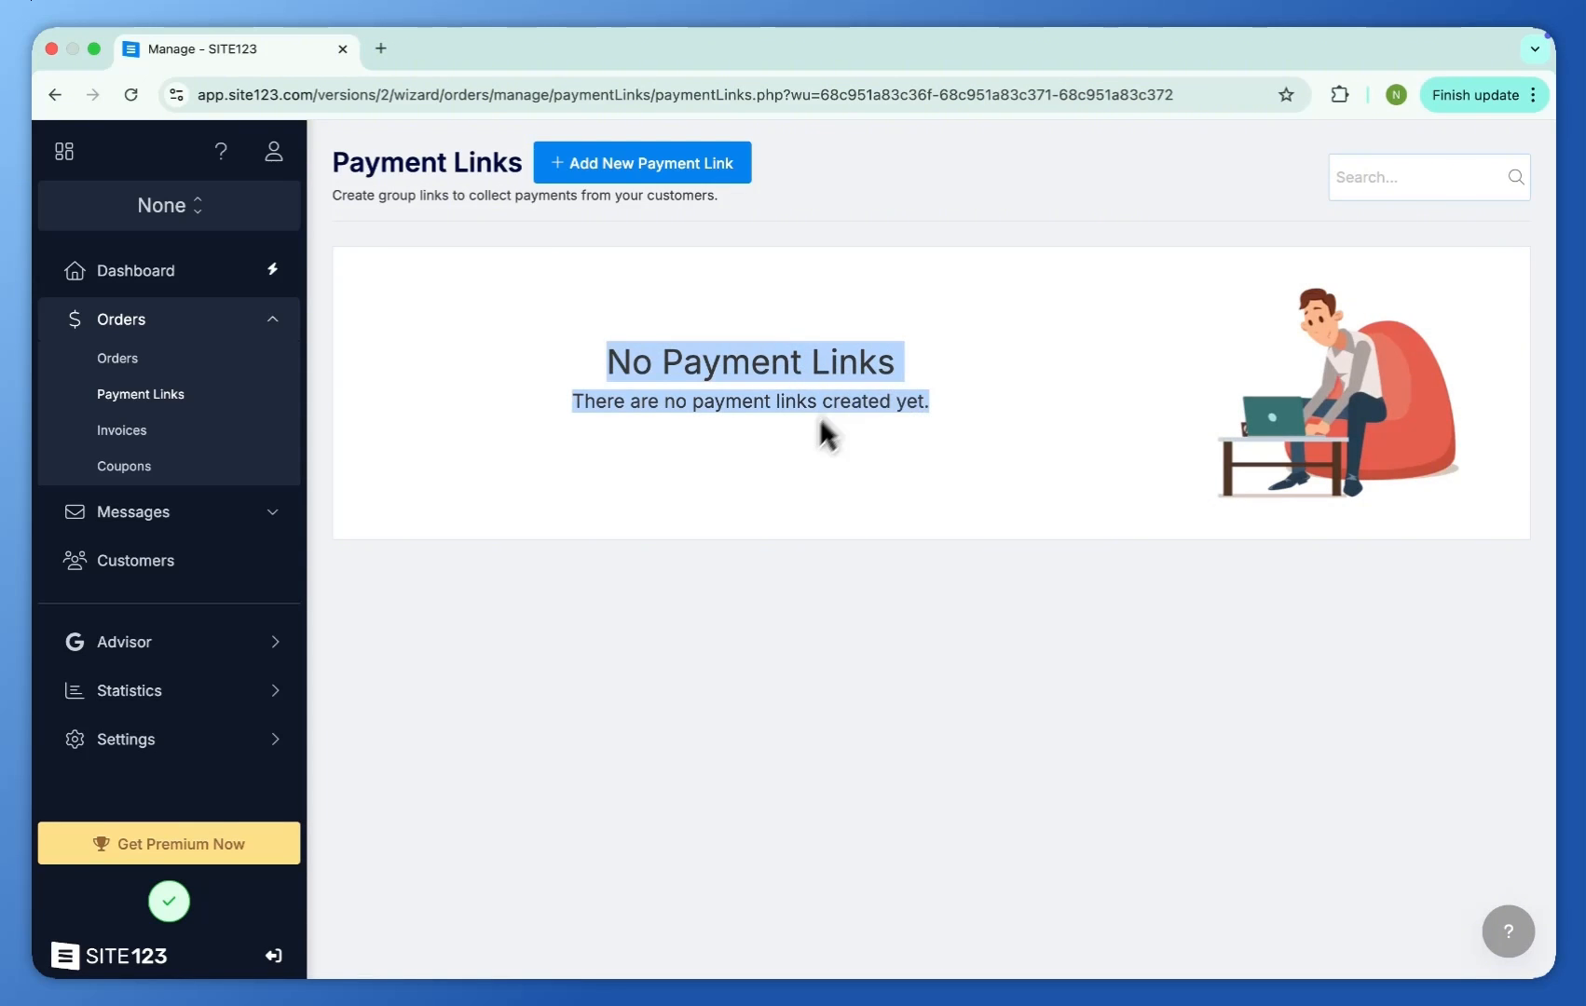
click(595, 170)
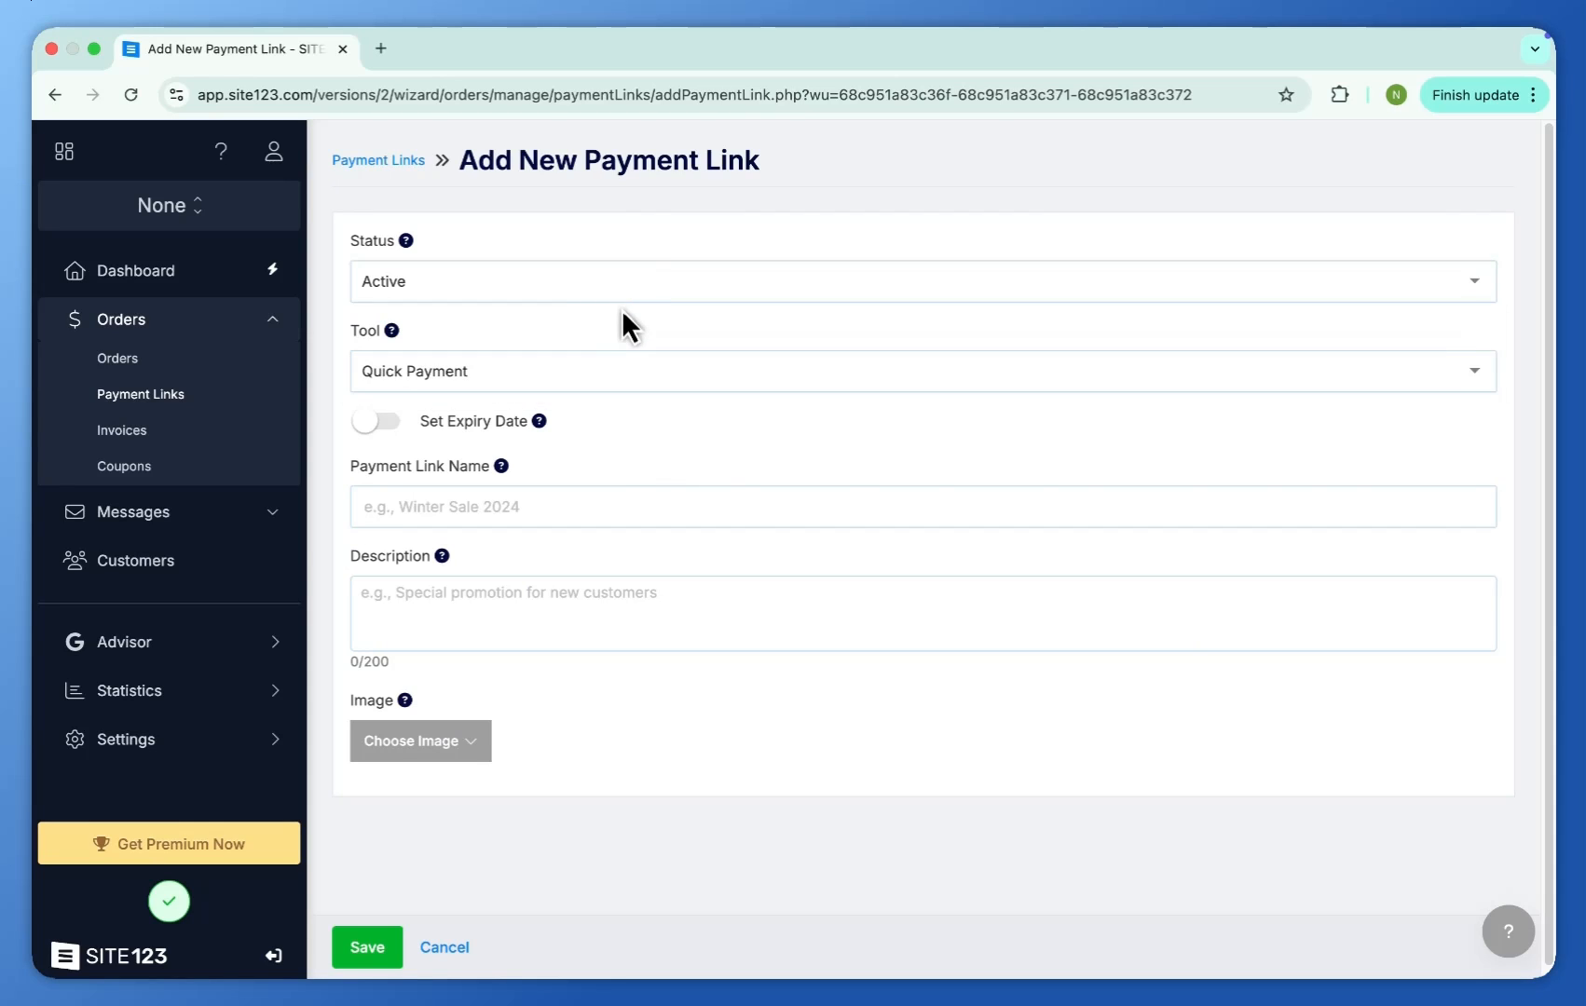
scroll(625, 316, down, 1)
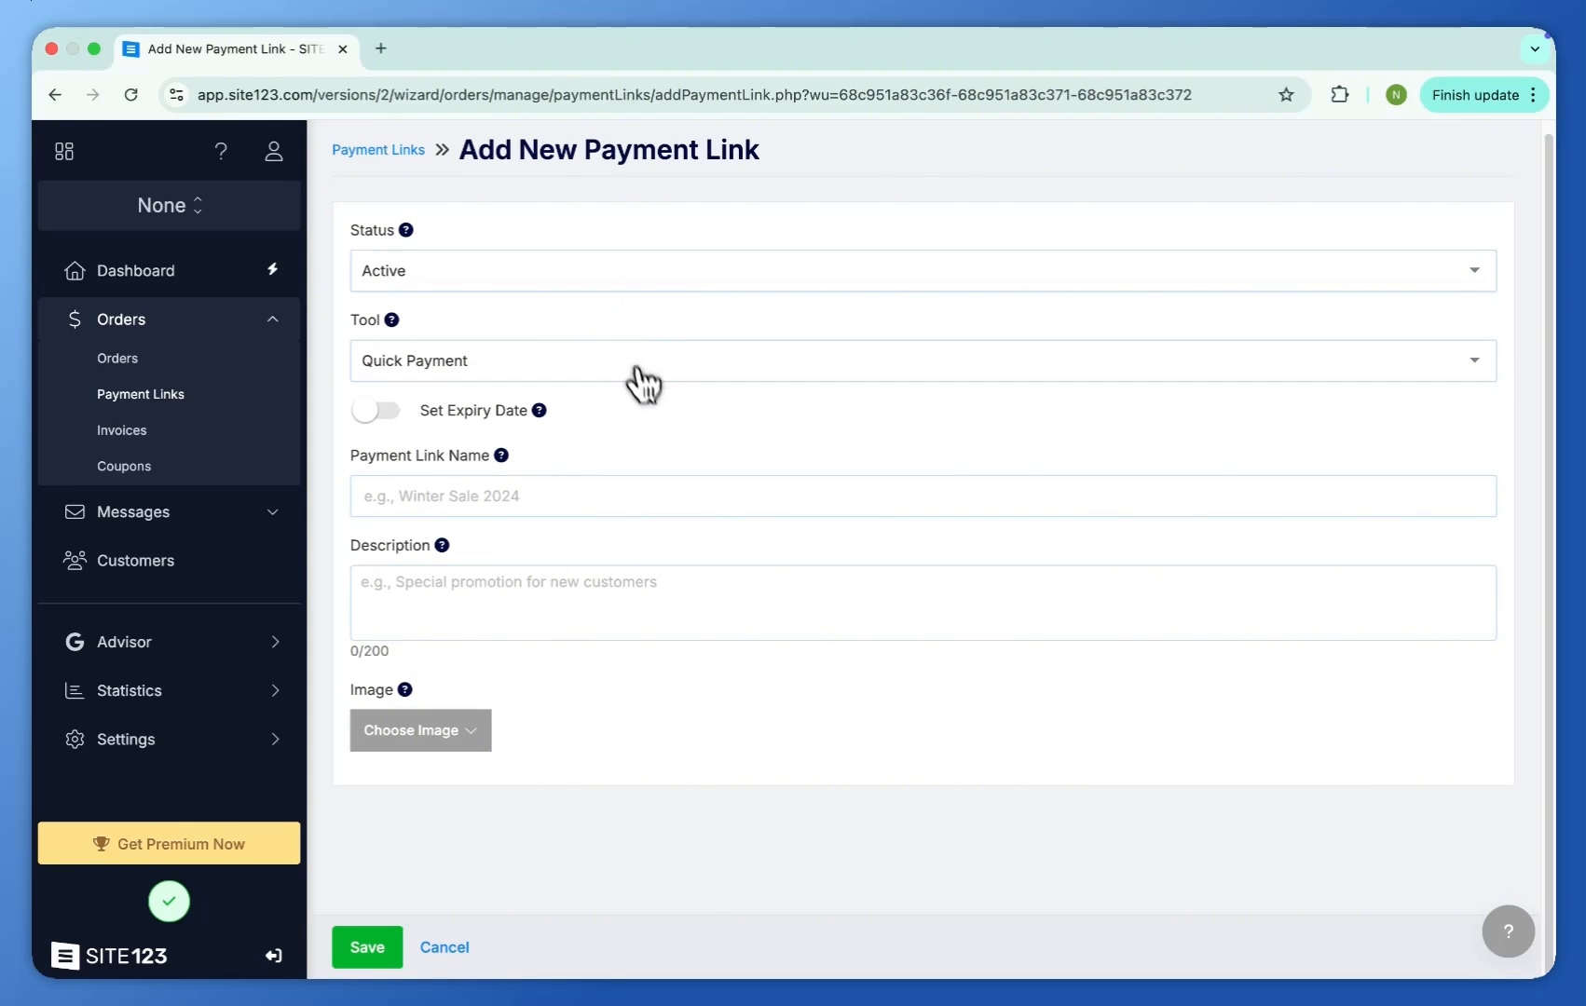
click(373, 948)
- Review the Invoices page and examine the form for creating a new Invoice & Receipt
click(123, 432)
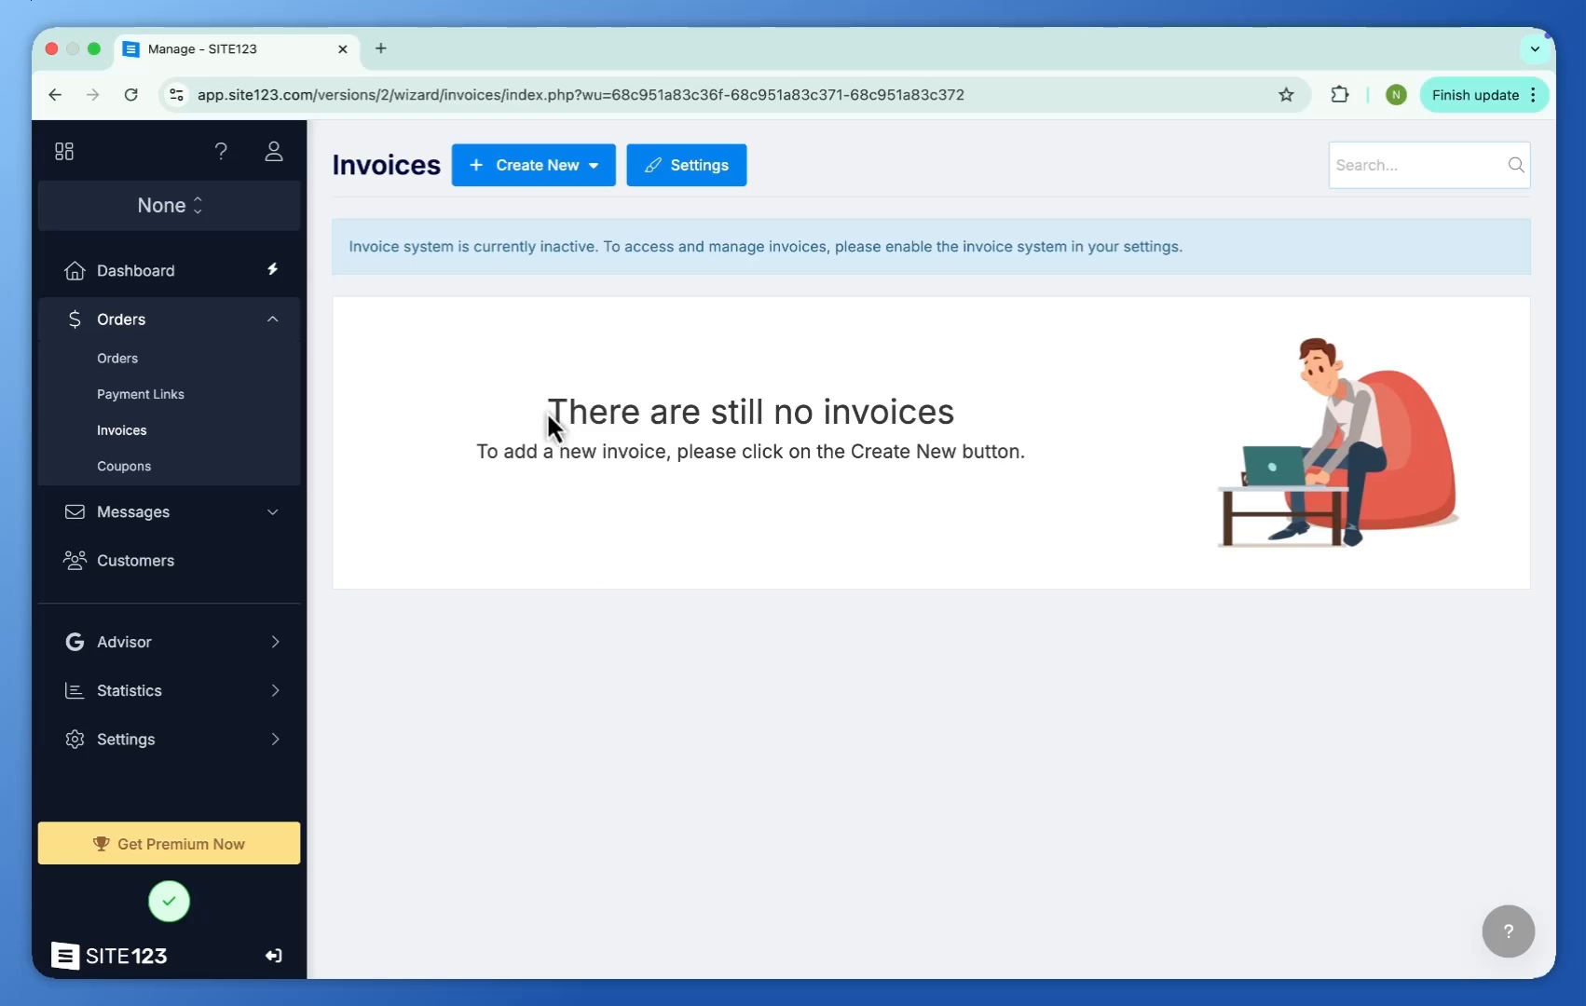
drag(546, 411, 969, 438)
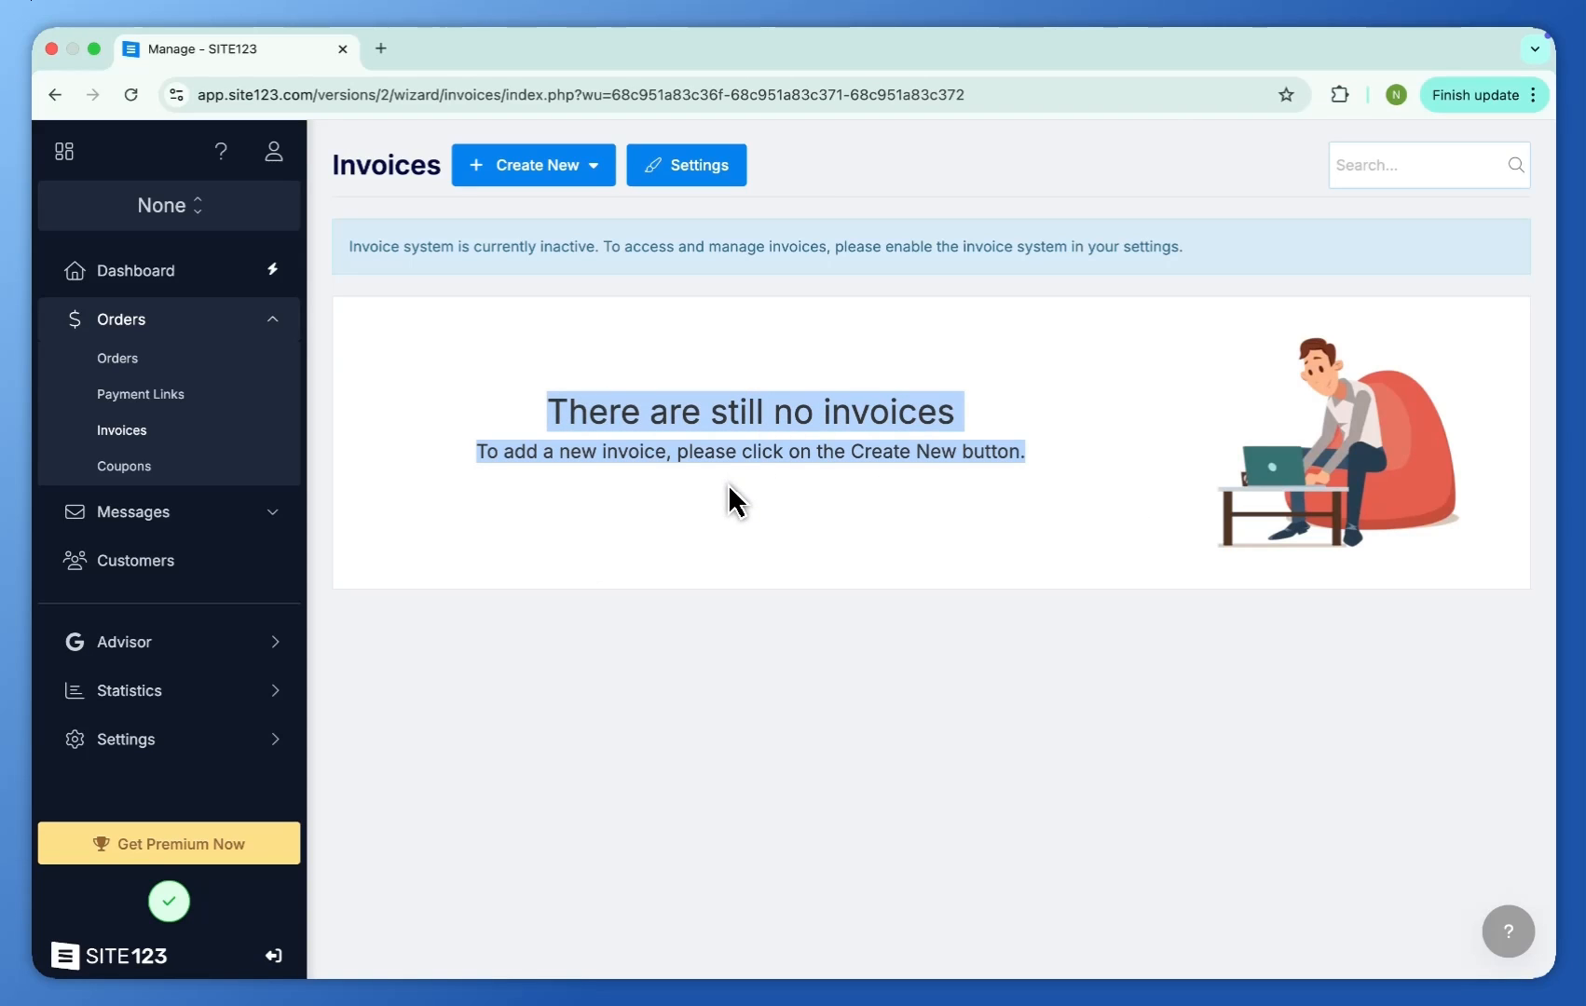
click(552, 172)
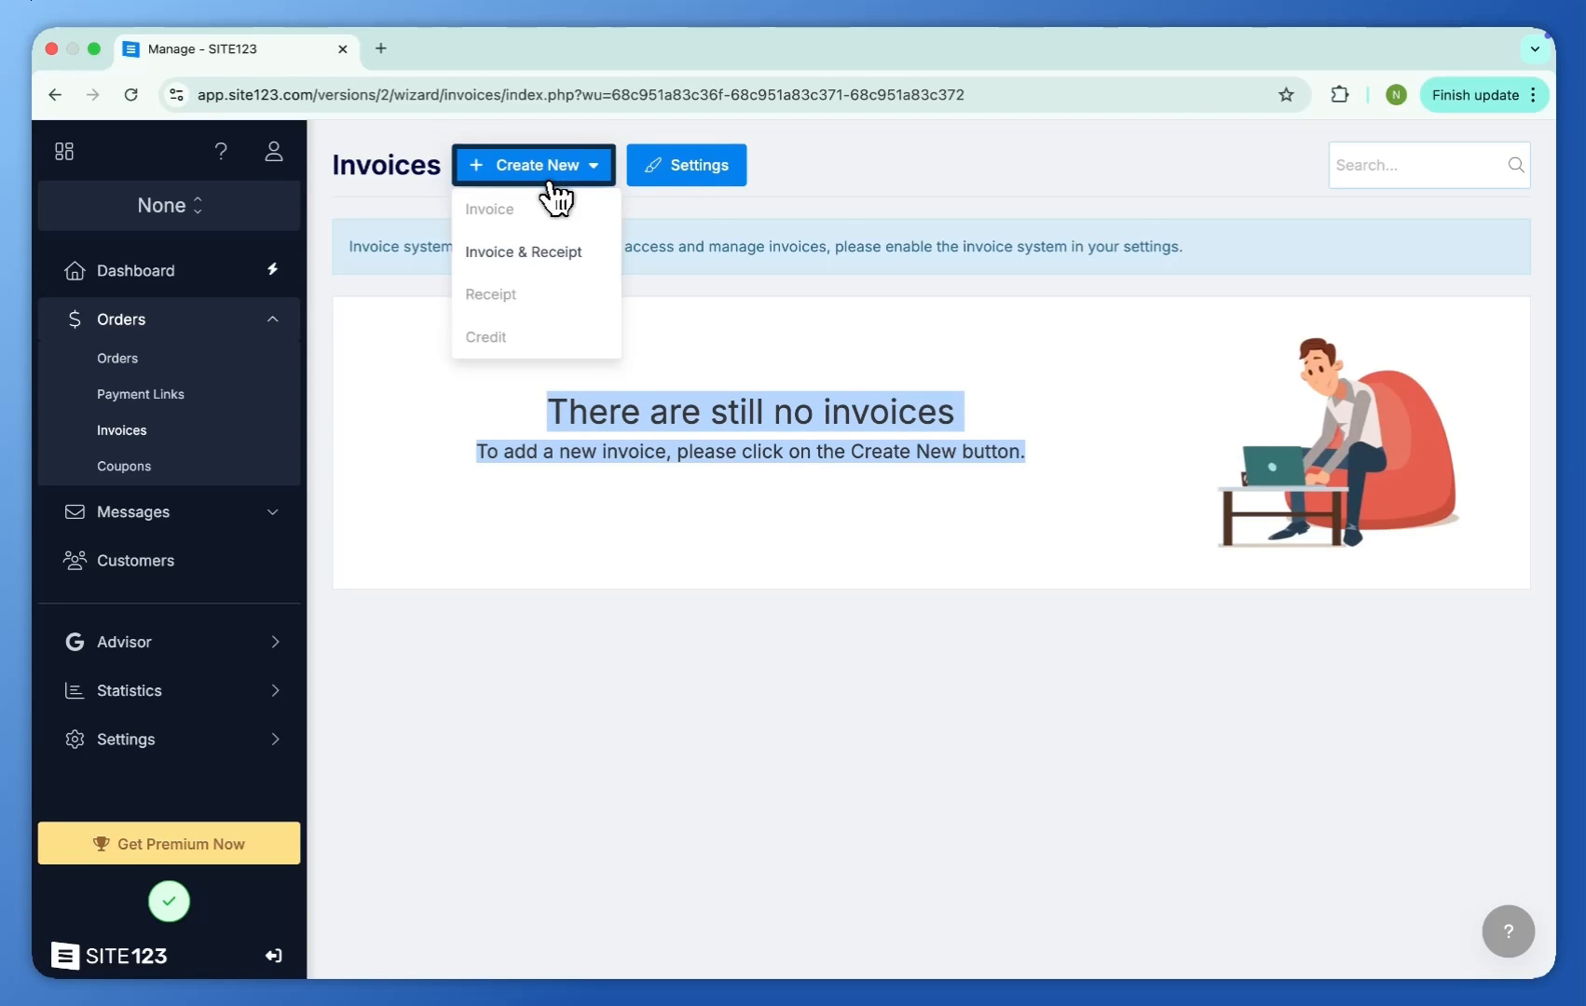
click(524, 253)
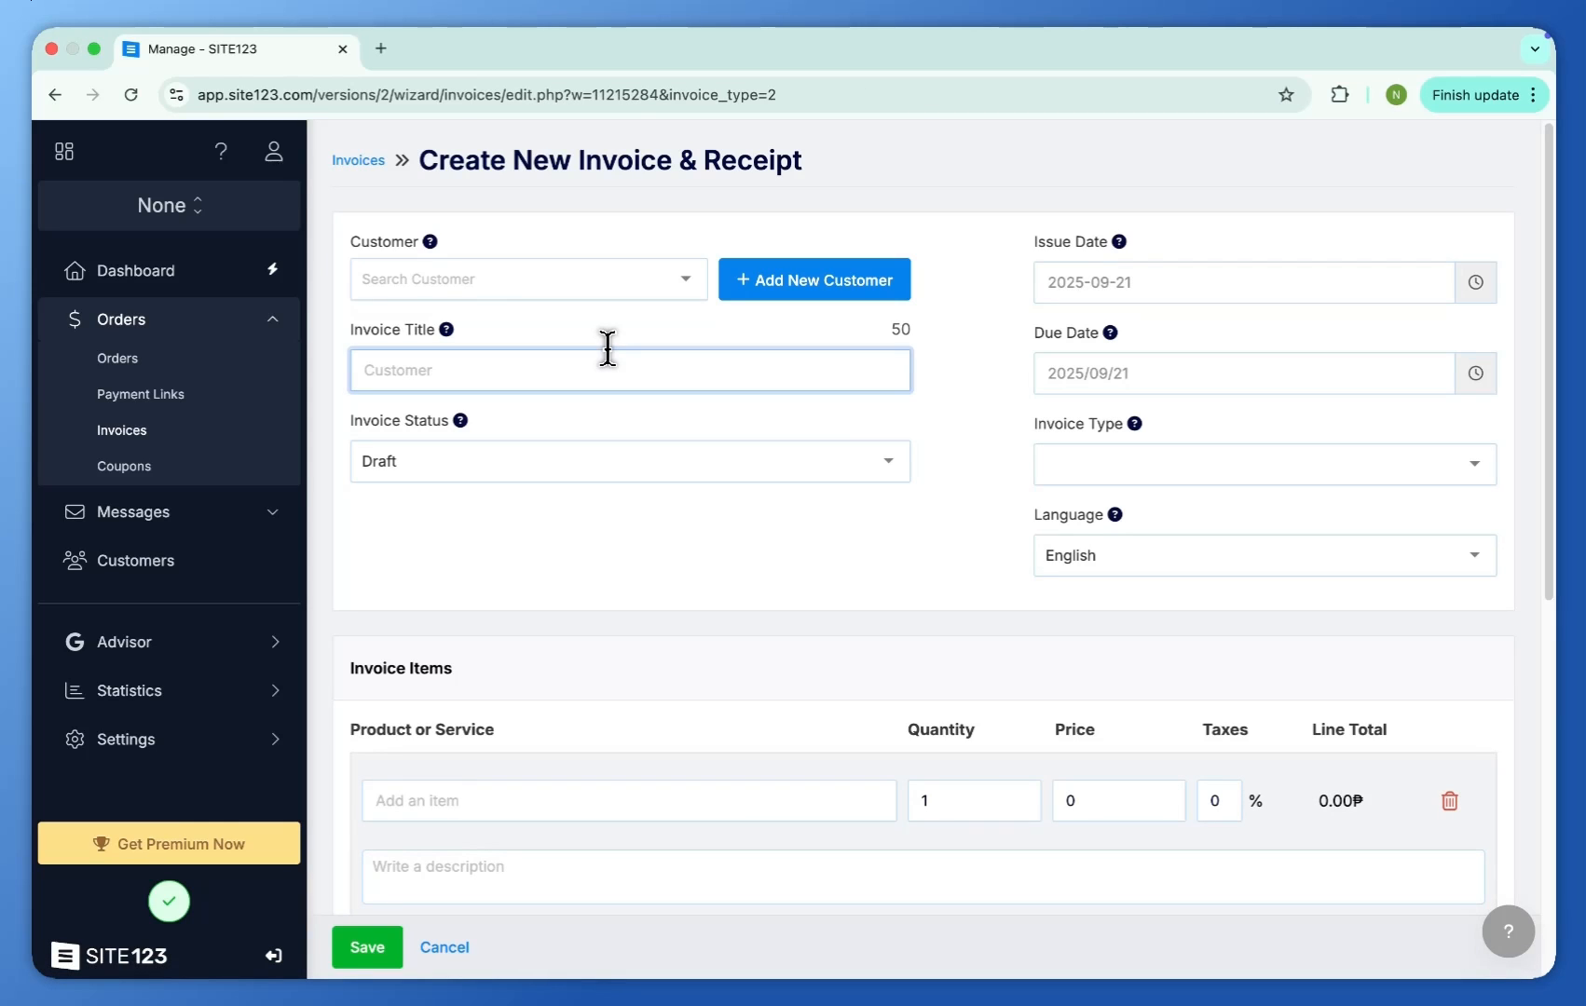
click(647, 369)
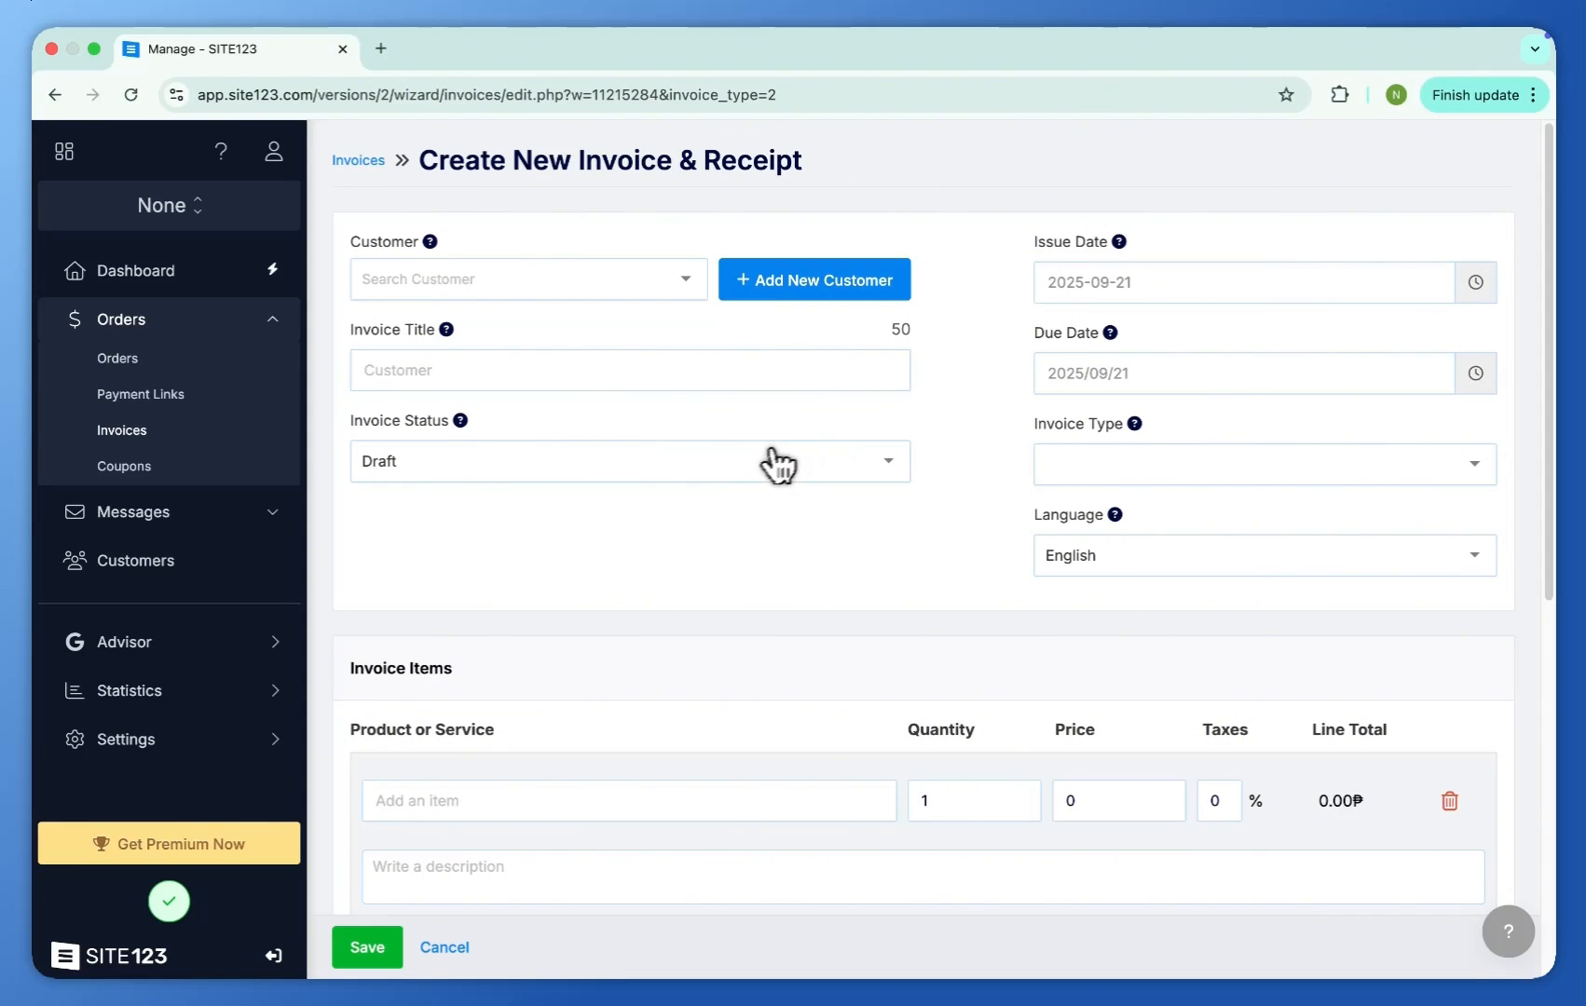
scroll(1100, 429, down, 2)
scroll(1133, 470, up, 2)
click(373, 952)
- Review the Coupons page, read the upgrade details for adding a new coupon, and close them
click(149, 466)
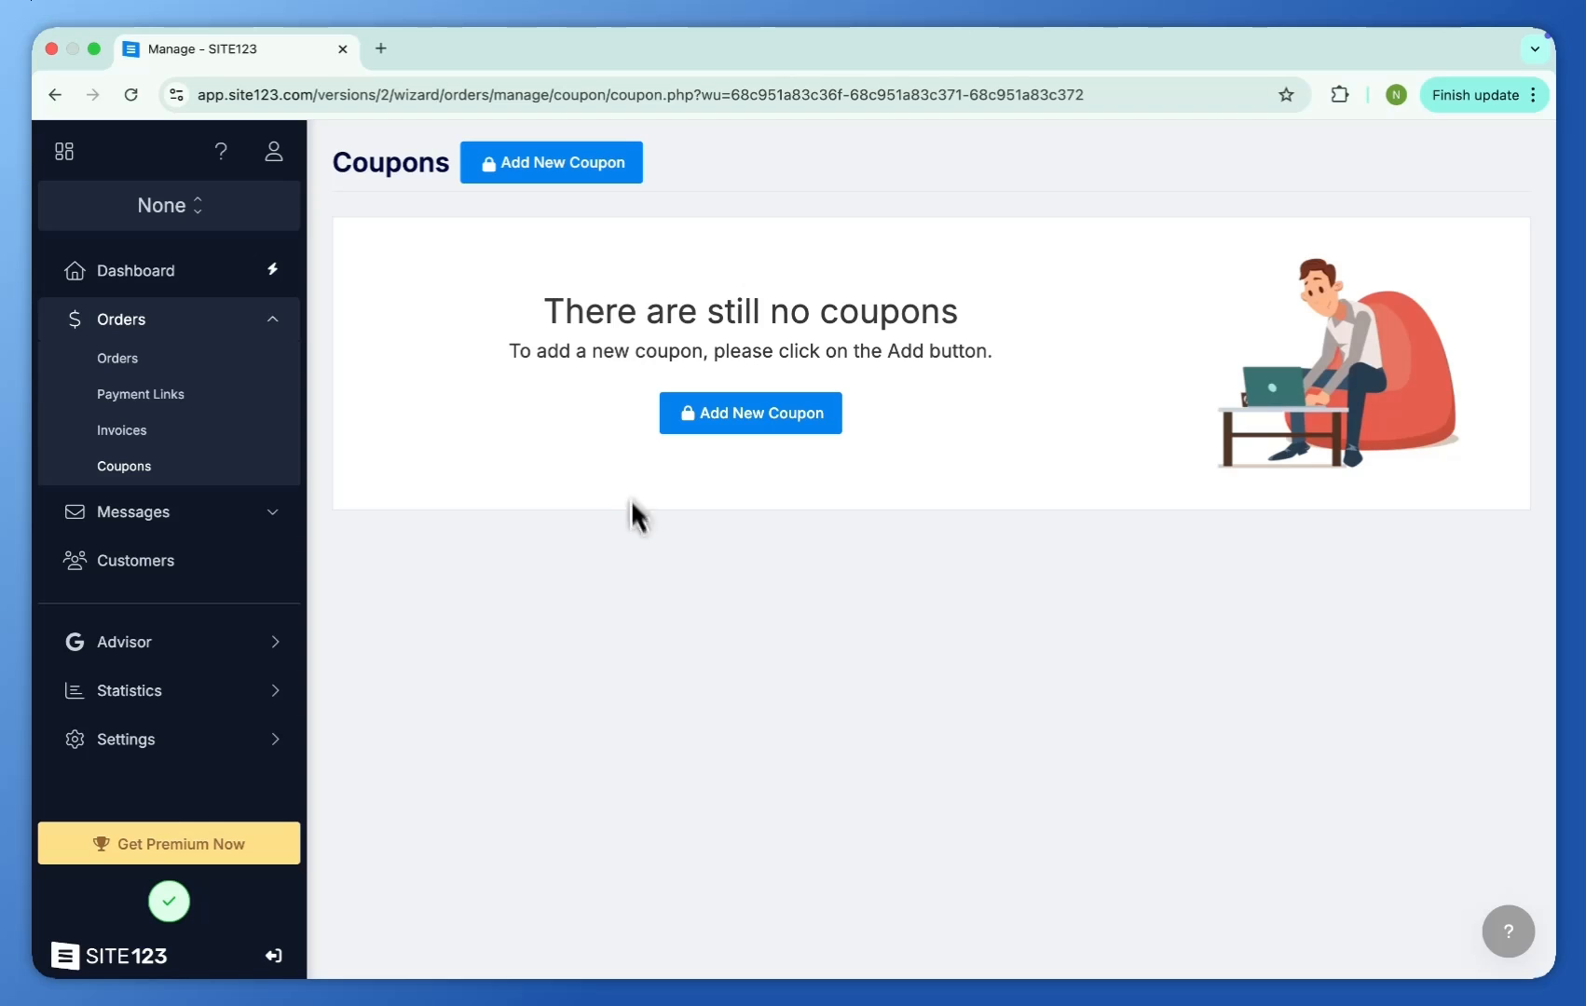
drag(548, 303, 970, 355)
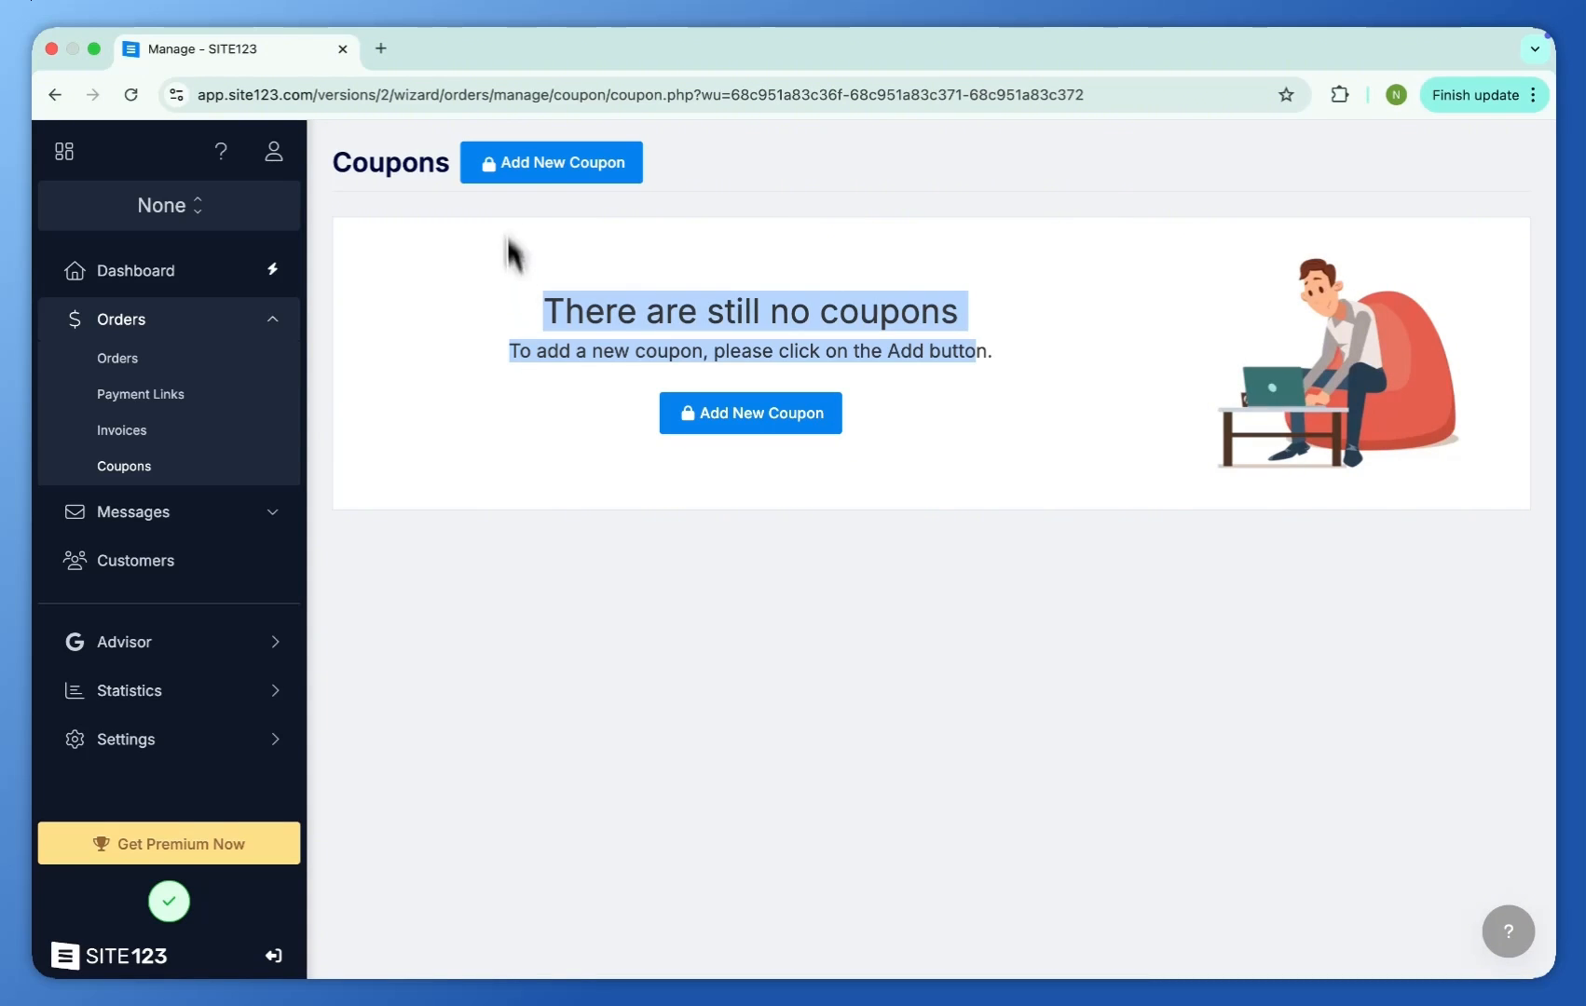
click(527, 167)
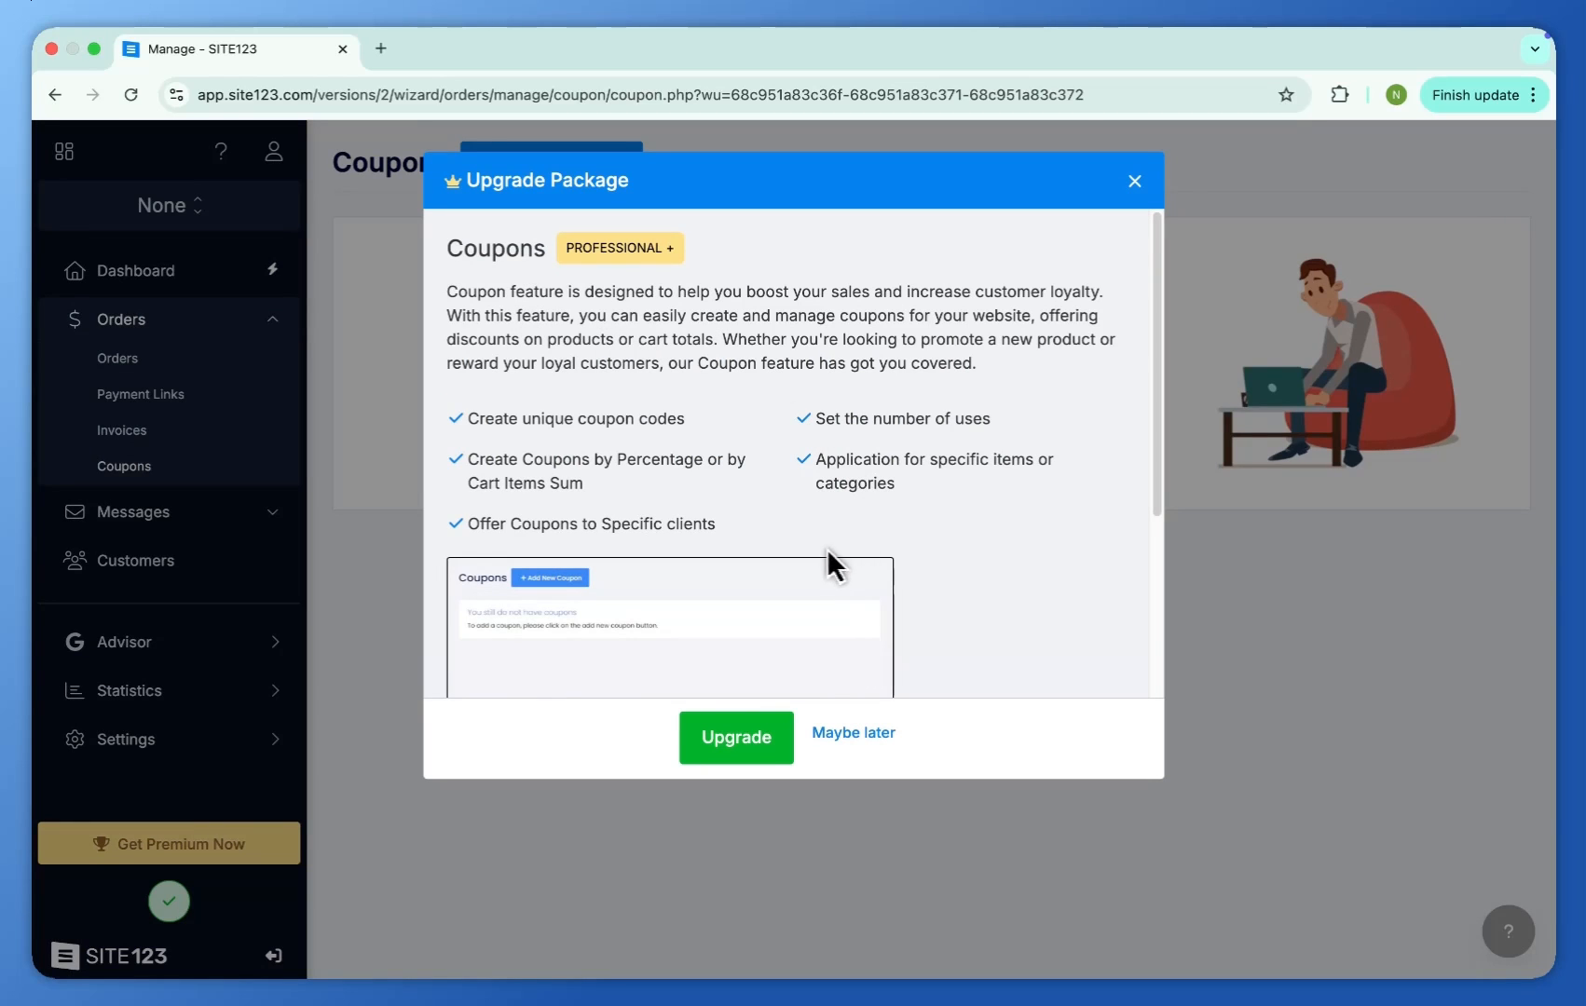
scroll(832, 595, down, 3)
scroll(815, 499, down, 2)
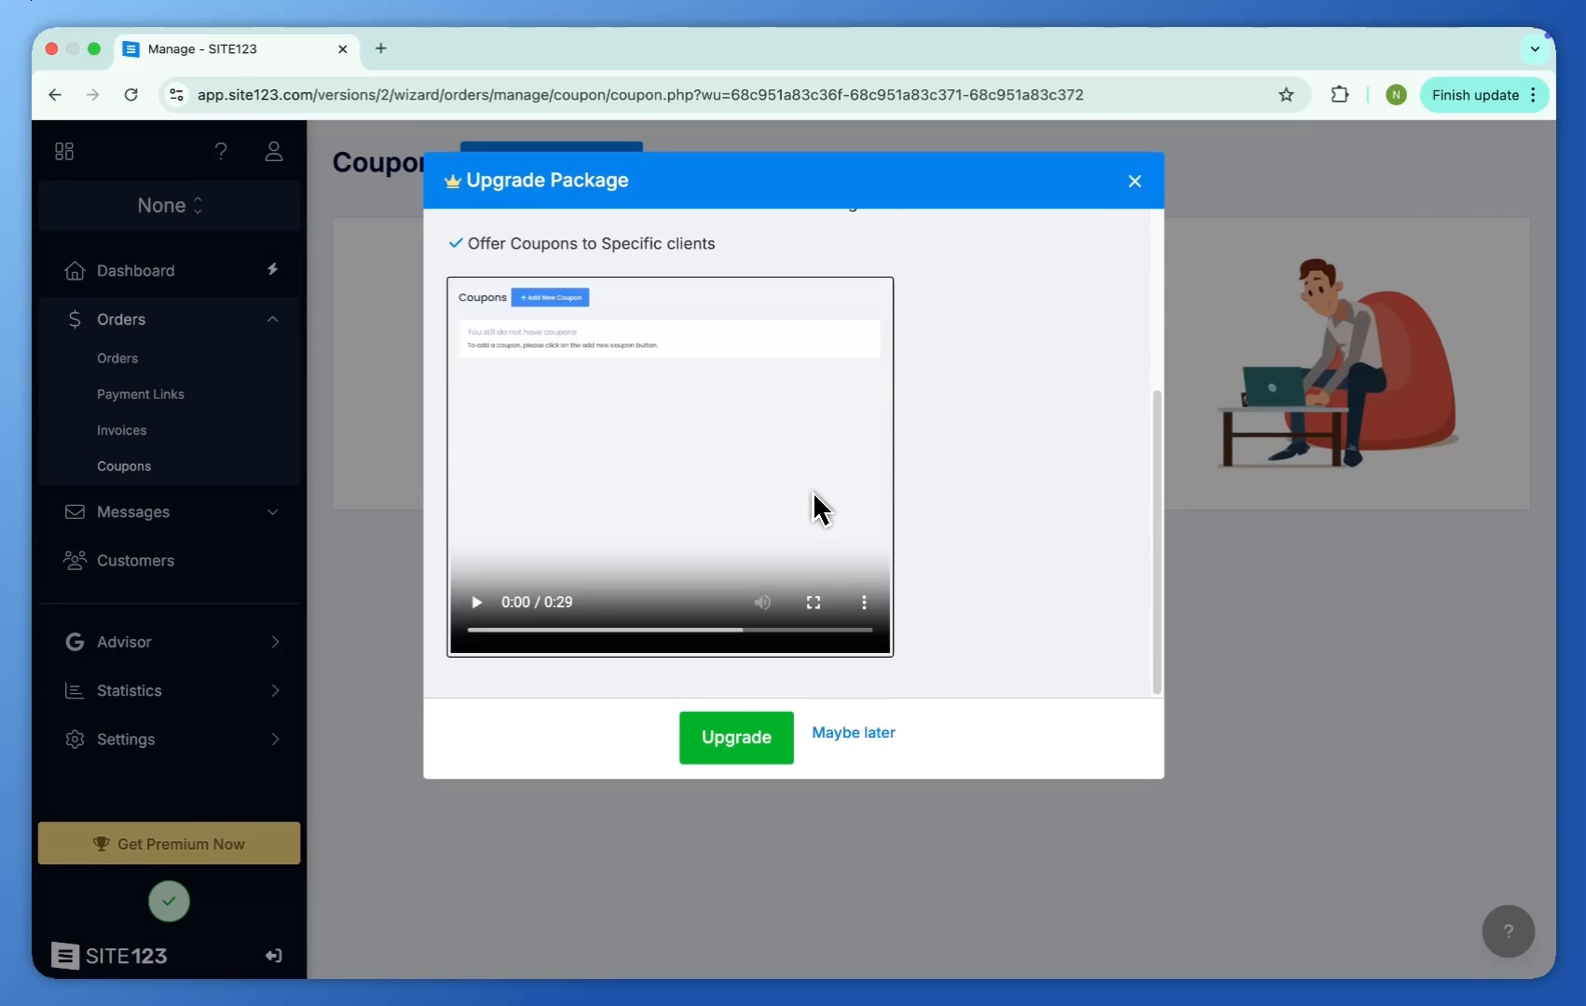
scroll(814, 498, up, 1)
scroll(815, 498, down, 1)
click(389, 499)
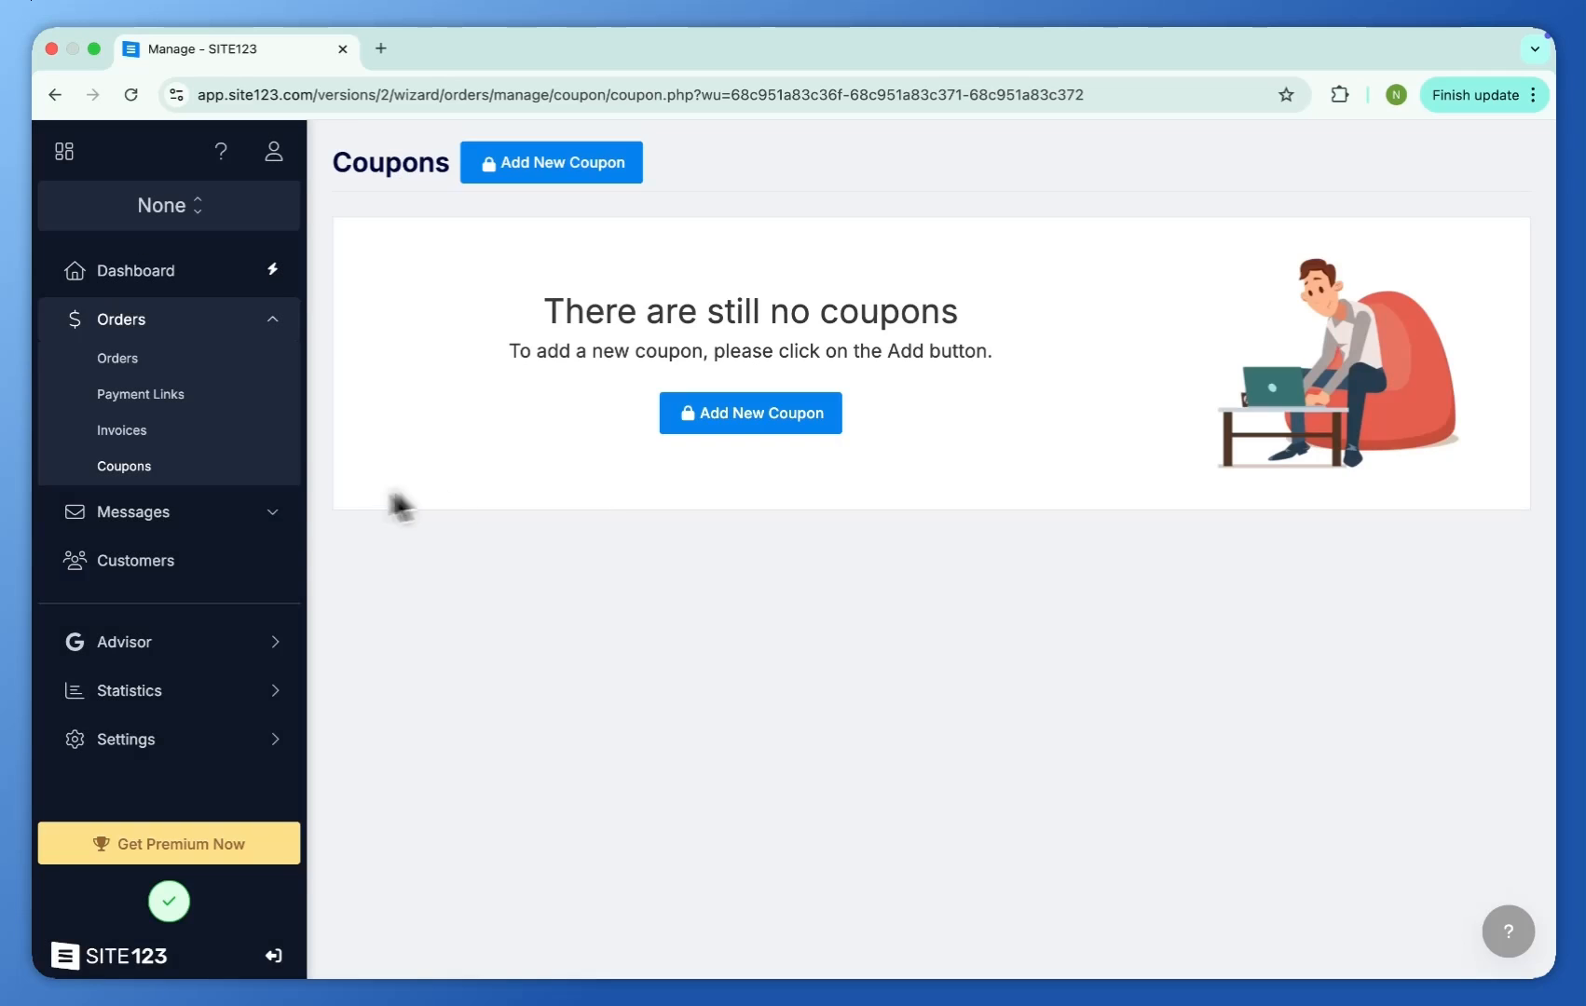
- Review the main Messages page, examine the form for sending a new message, and leave the form
click(220, 512)
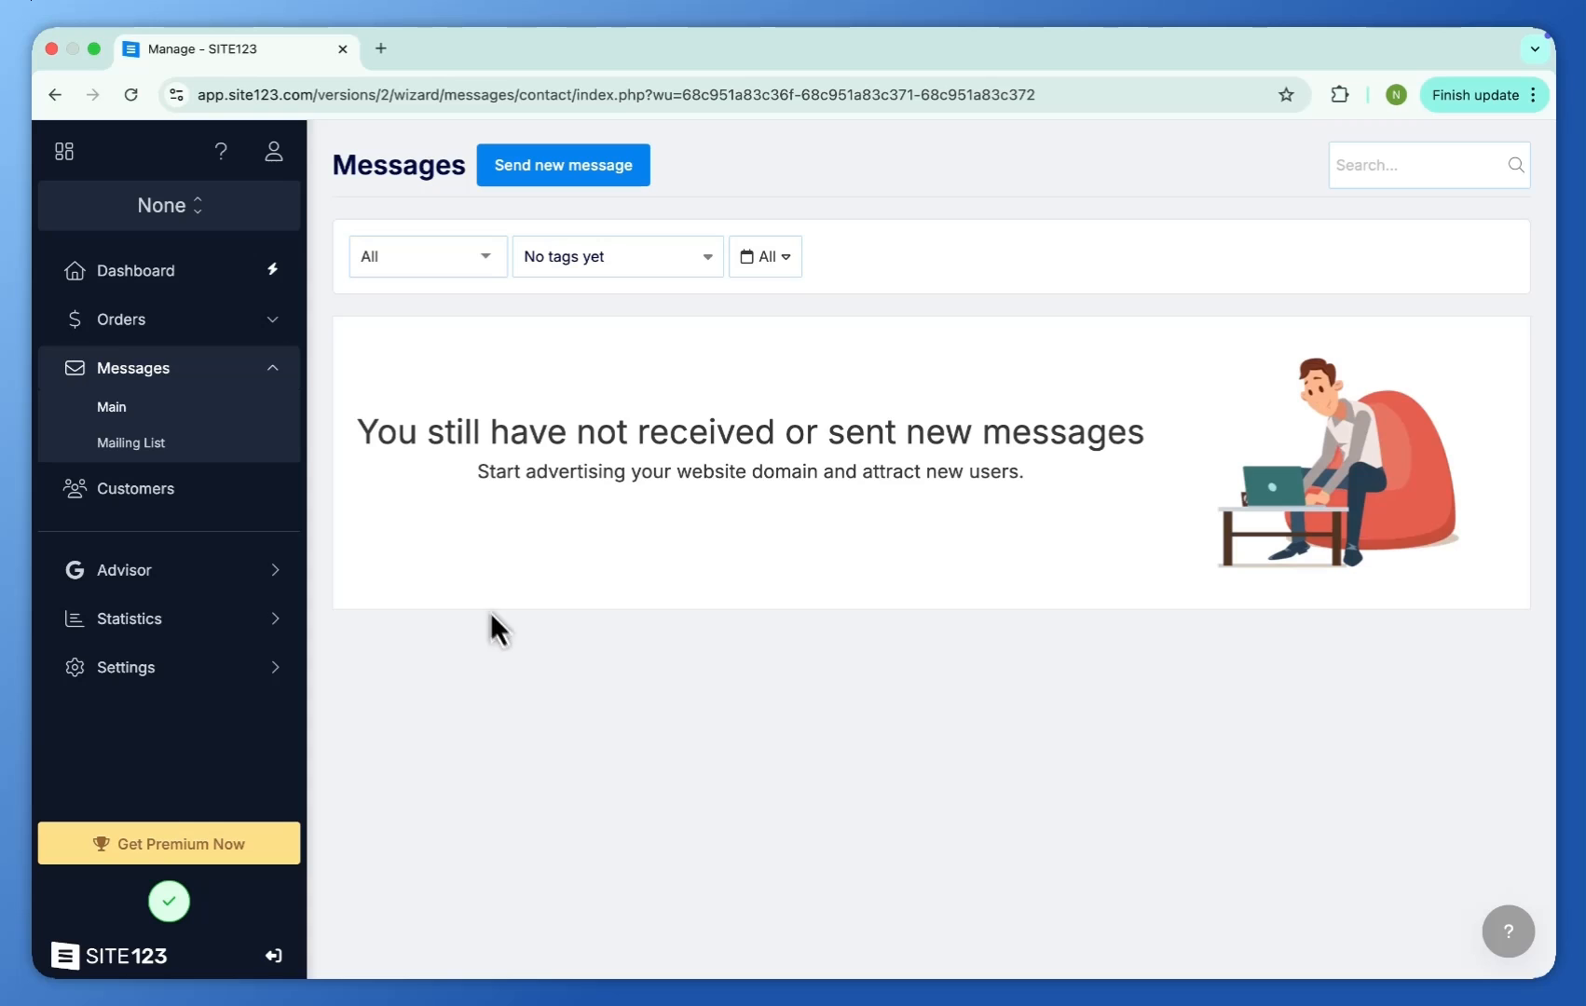
drag(362, 432, 748, 503)
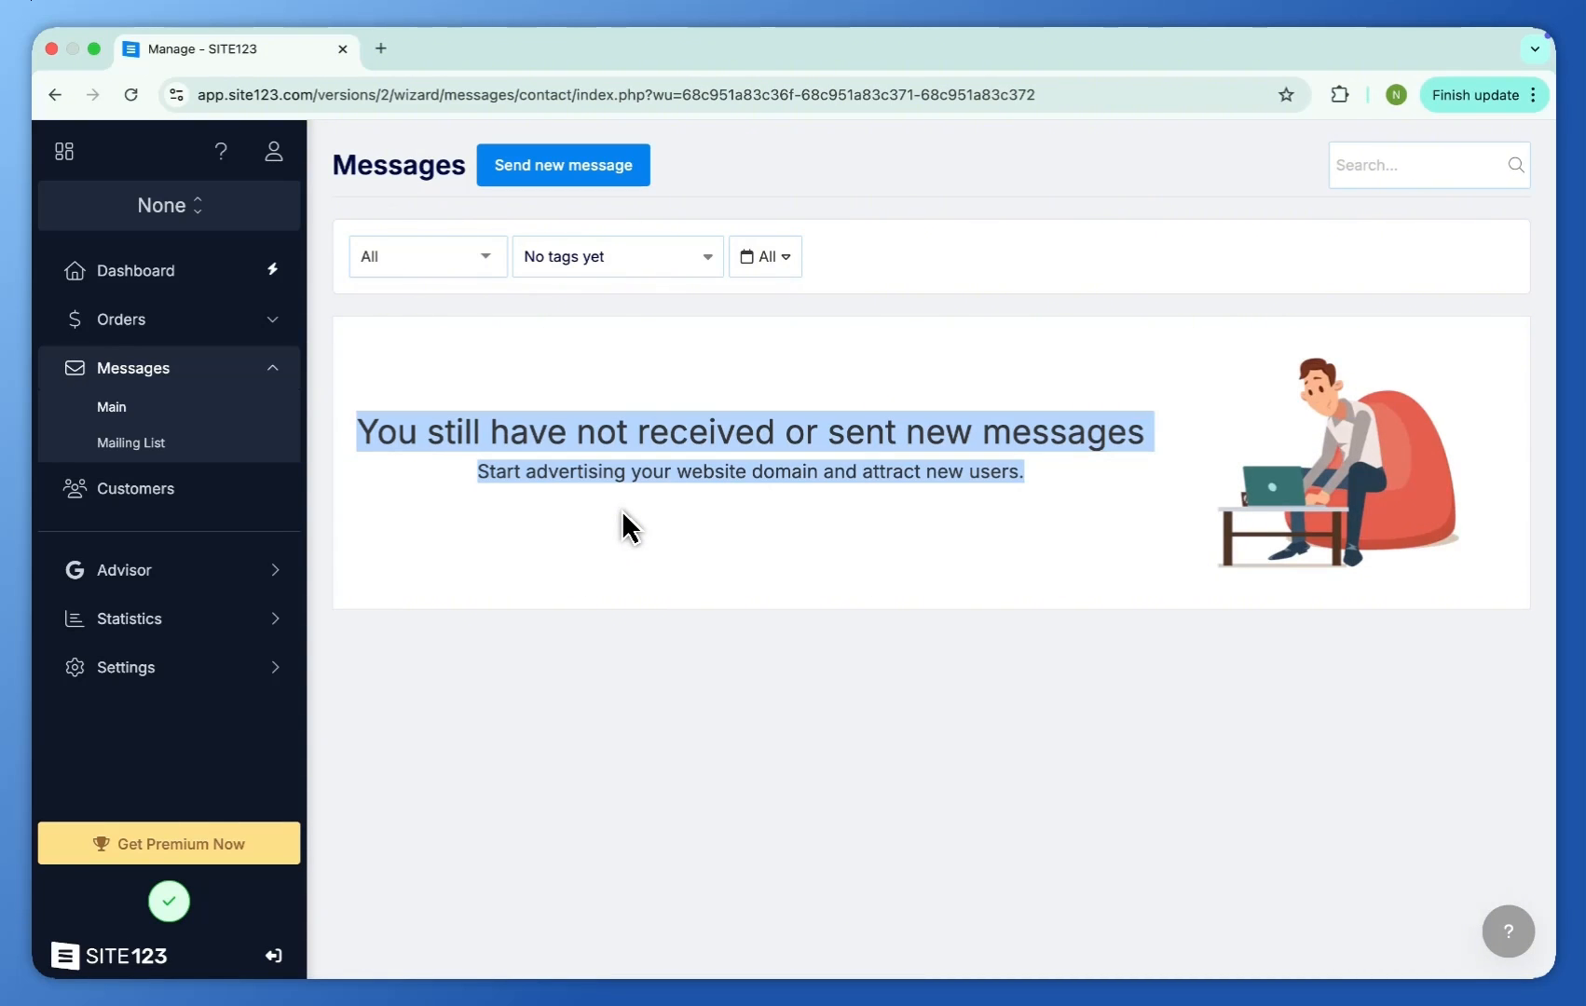
click(558, 170)
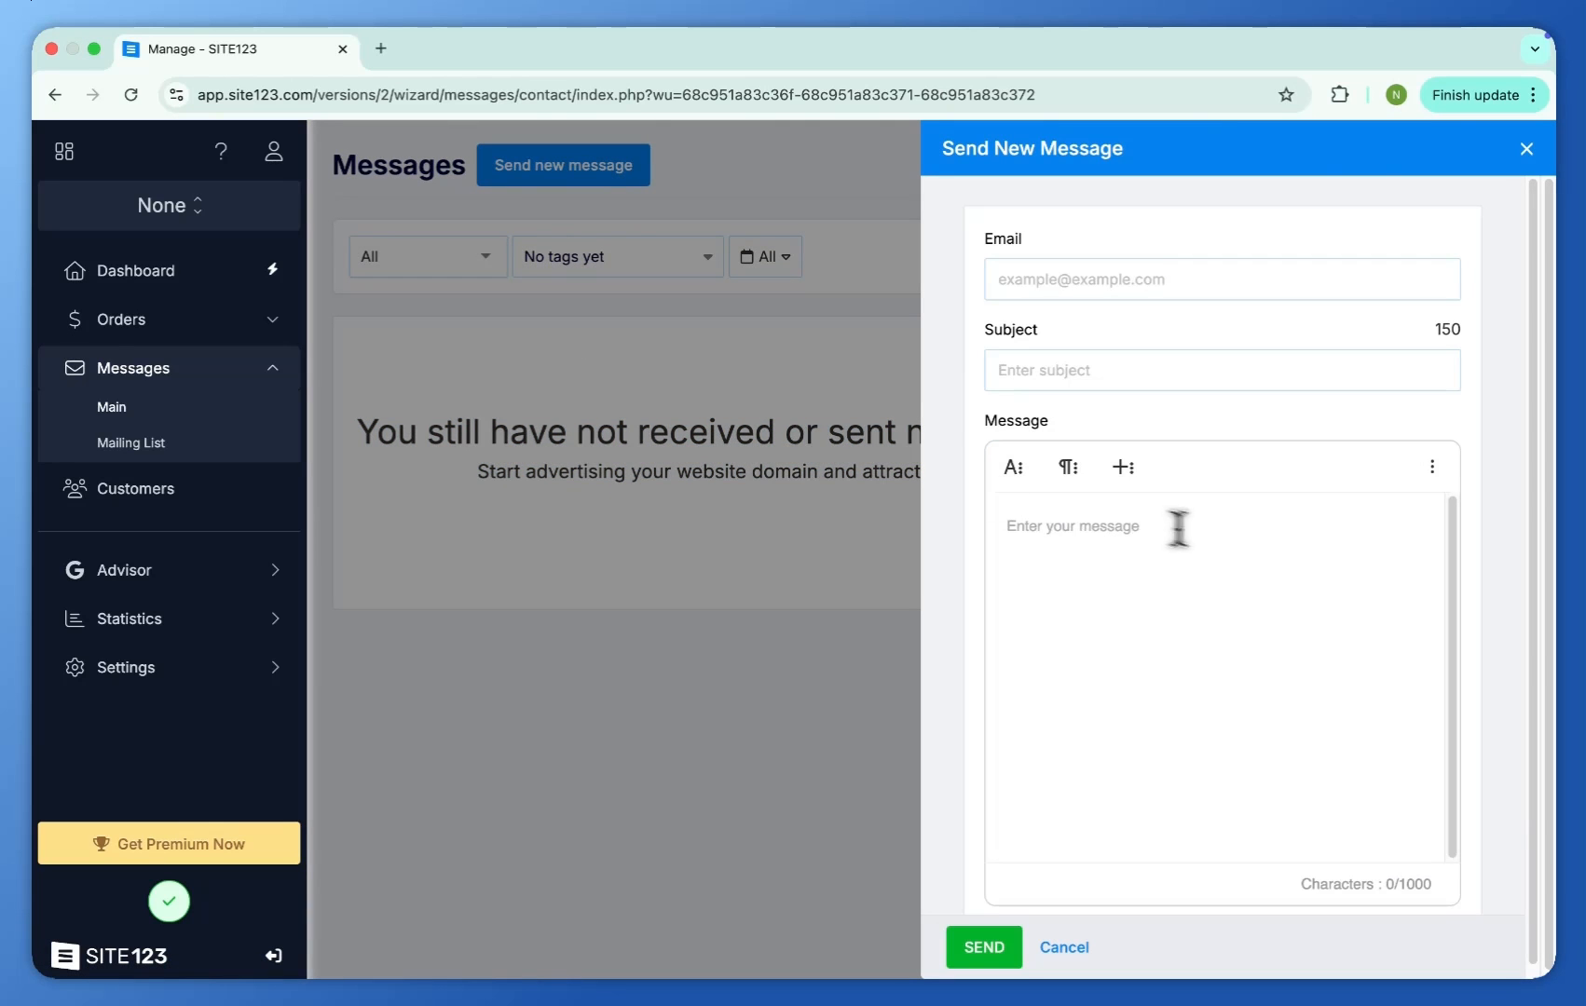
click(980, 947)
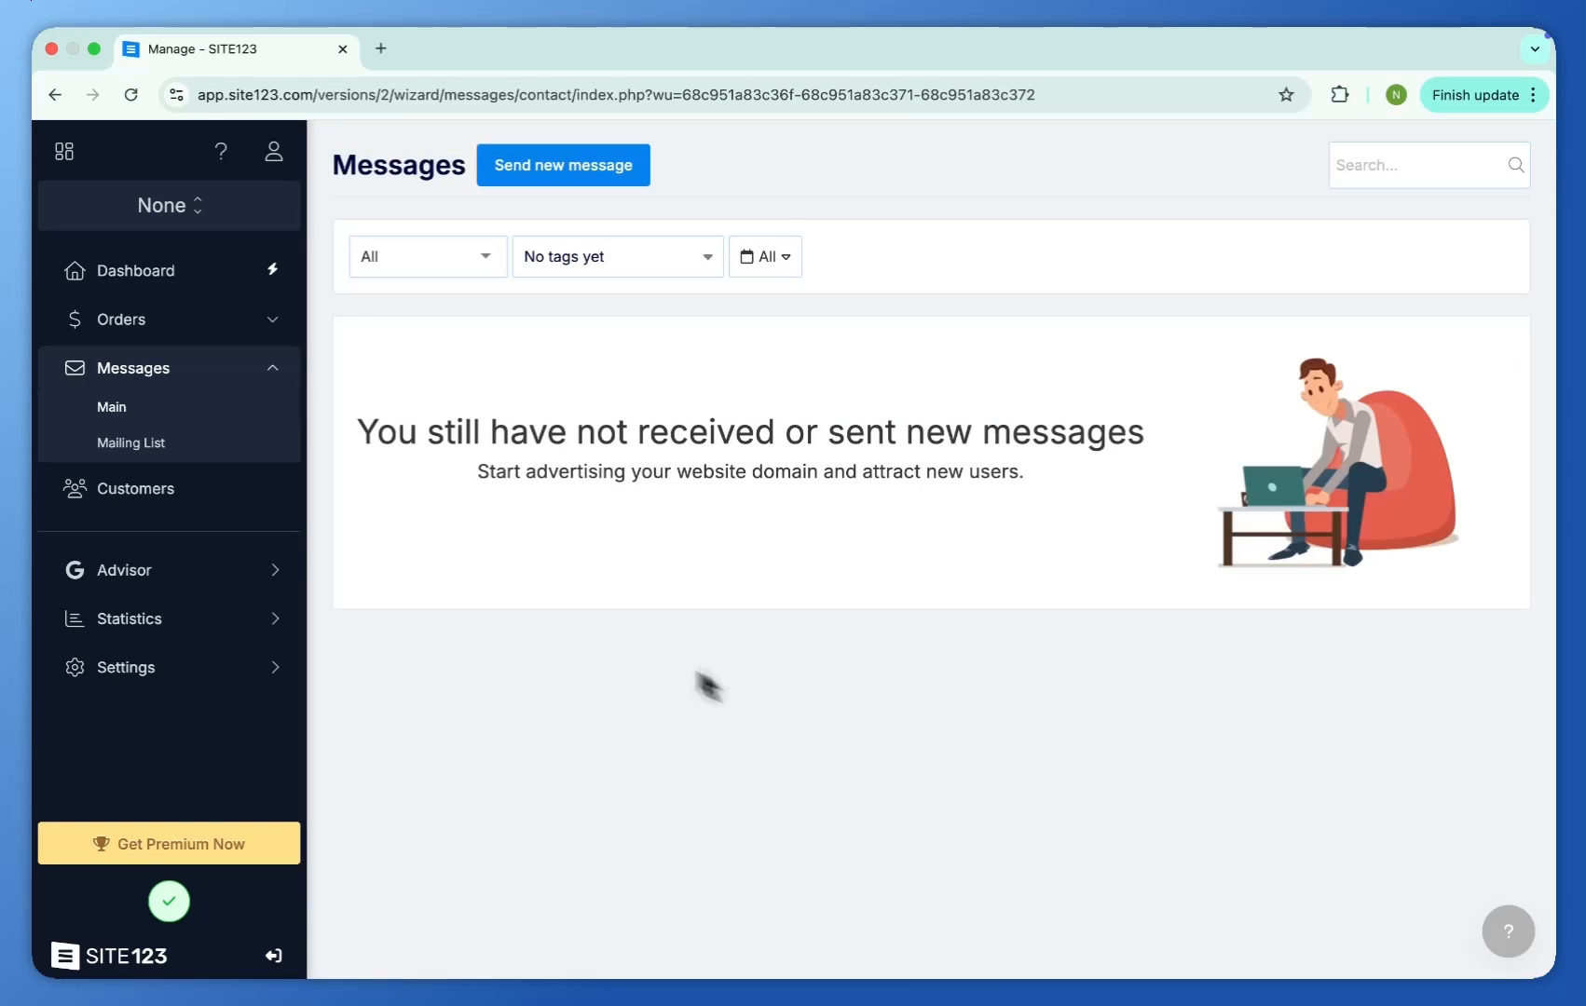
- Review the Mailing List page and examine the new email campaign setup, from template selection through to the confirmation summary
click(228, 445)
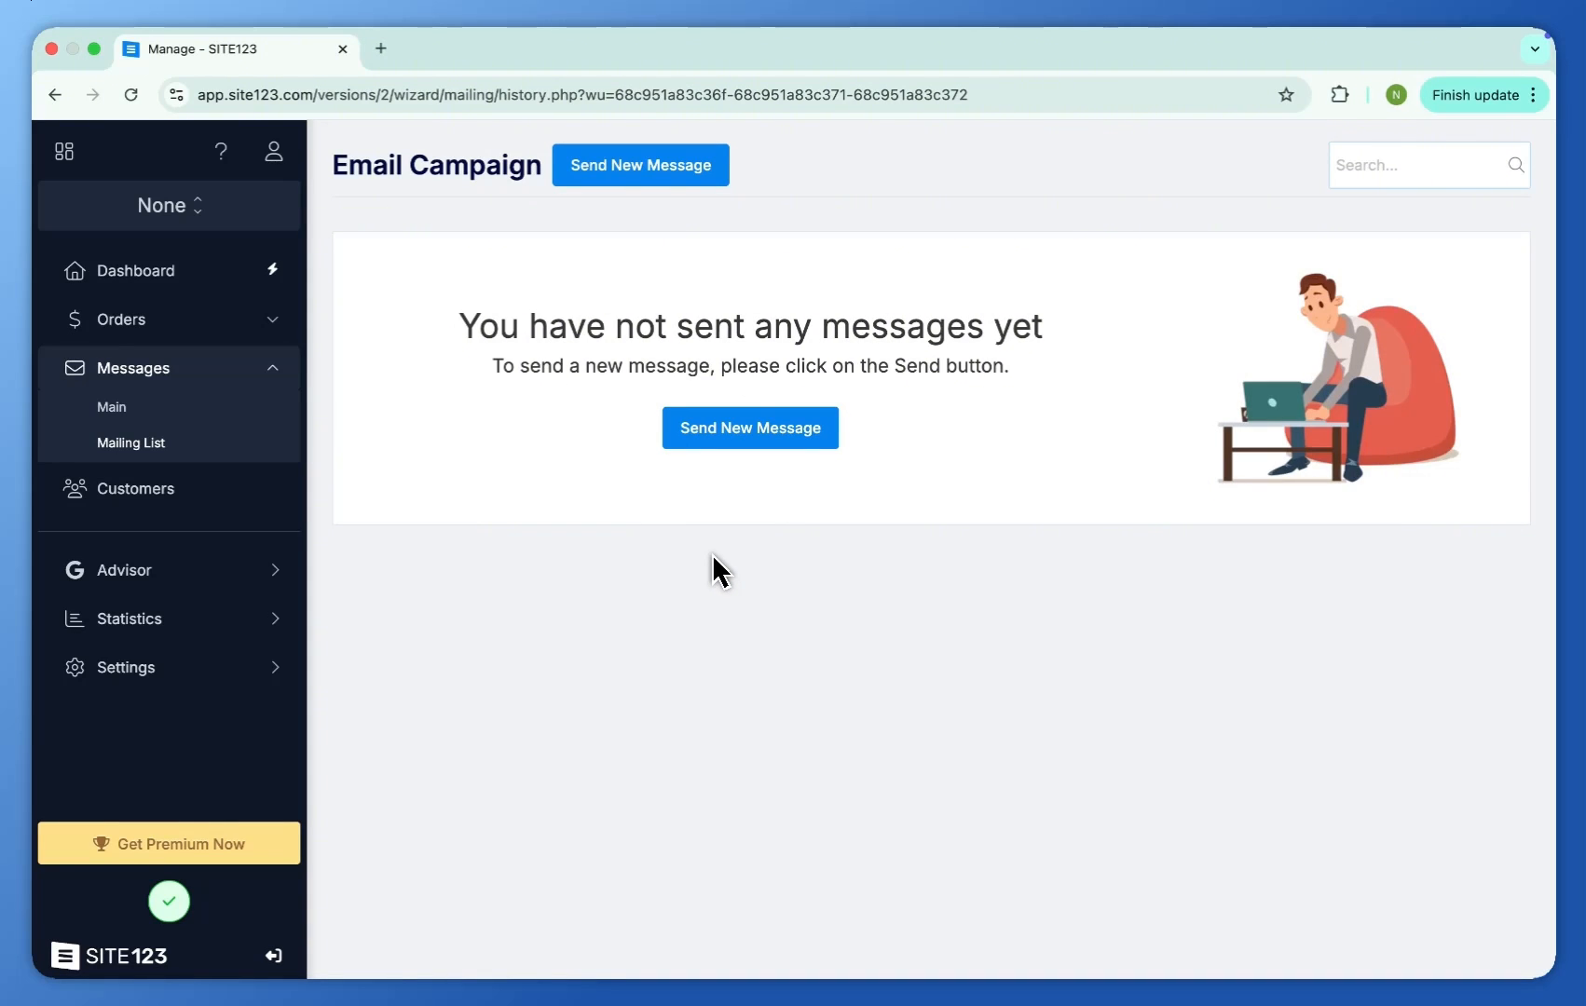
drag(453, 327, 802, 378)
click(704, 323)
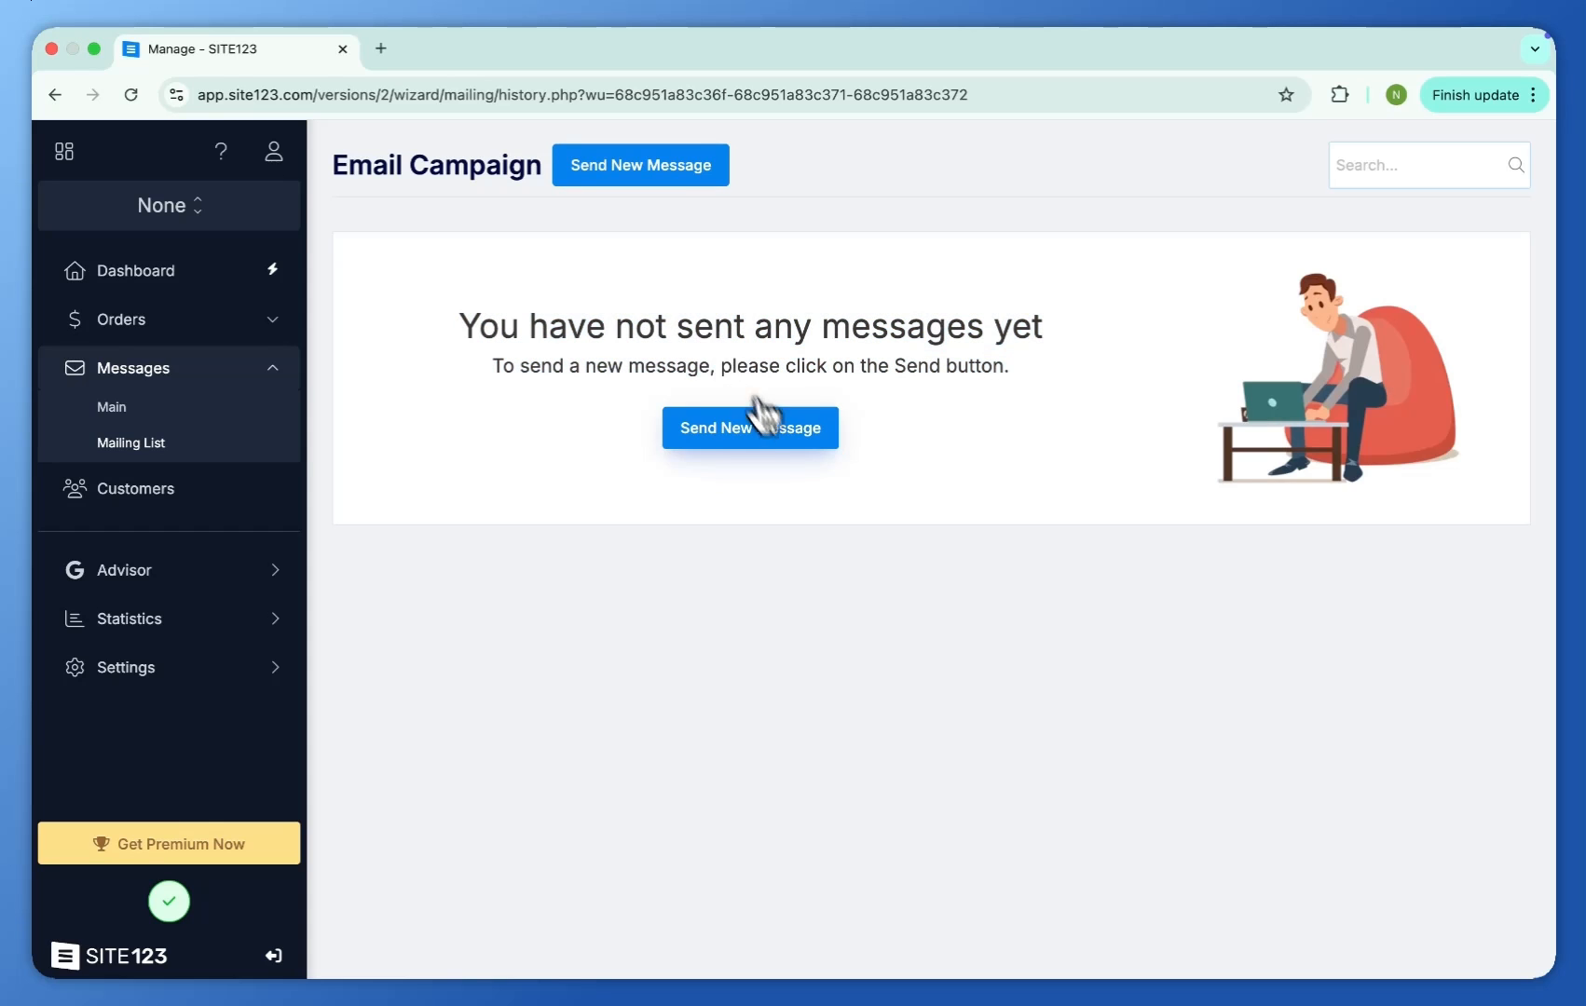
click(779, 437)
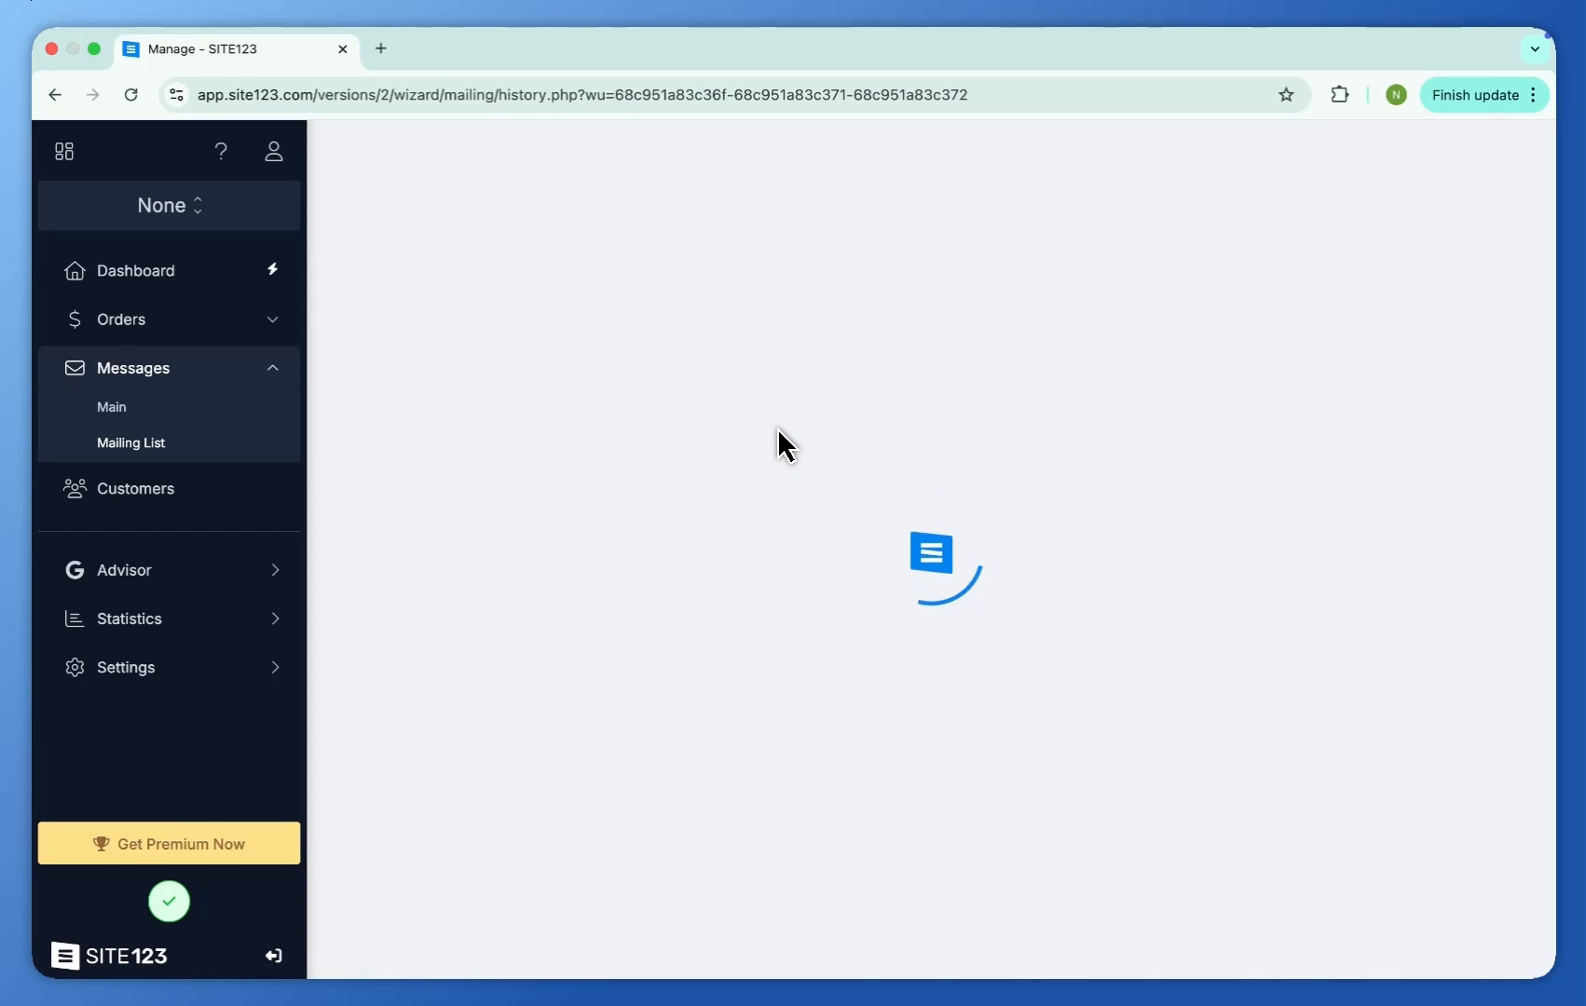
scroll(619, 488, down, 1)
scroll(619, 487, up, 1)
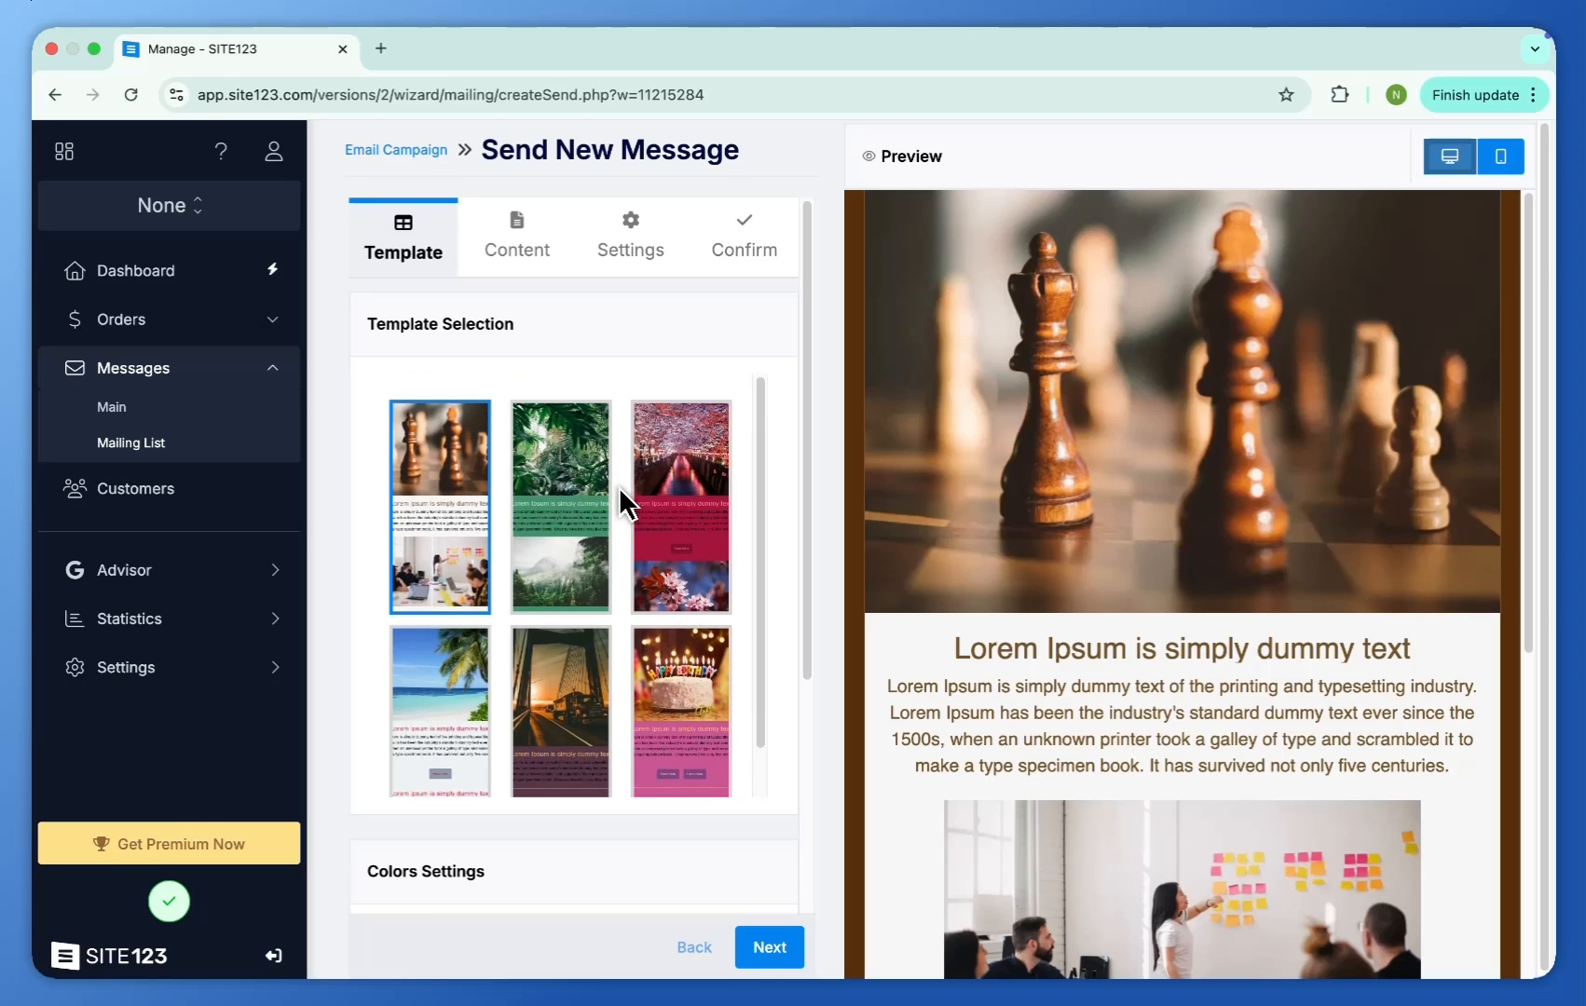
click(585, 503)
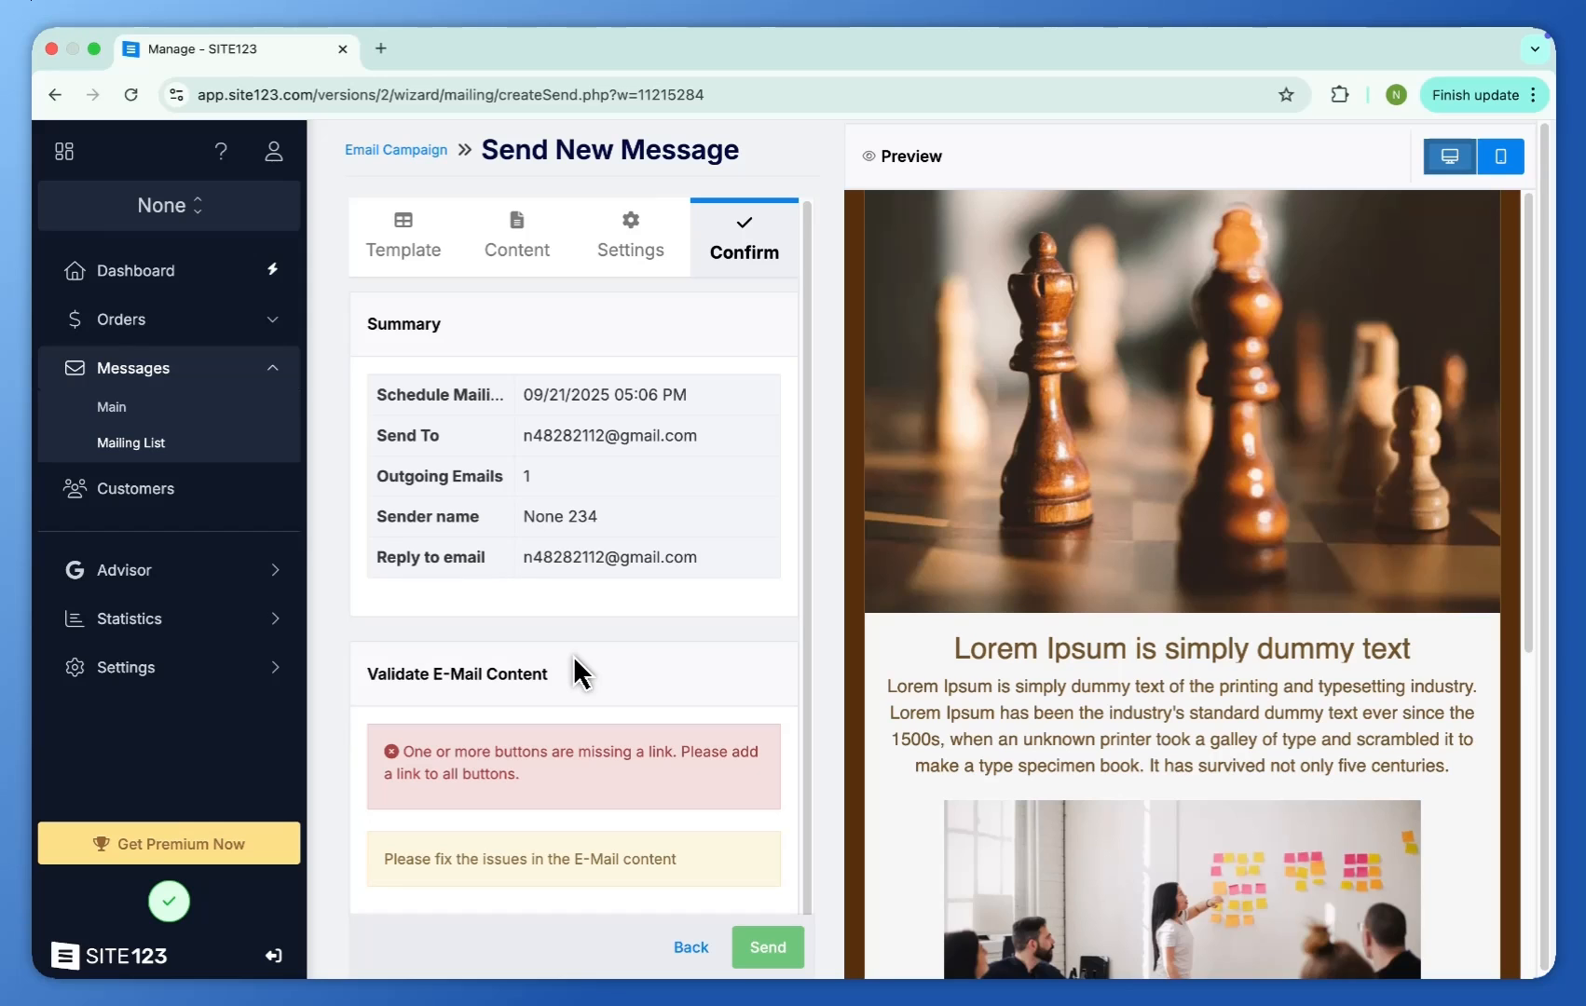
- Review the Customers page, examine the general fields for adding a new customer, and close the form without saving
click(177, 492)
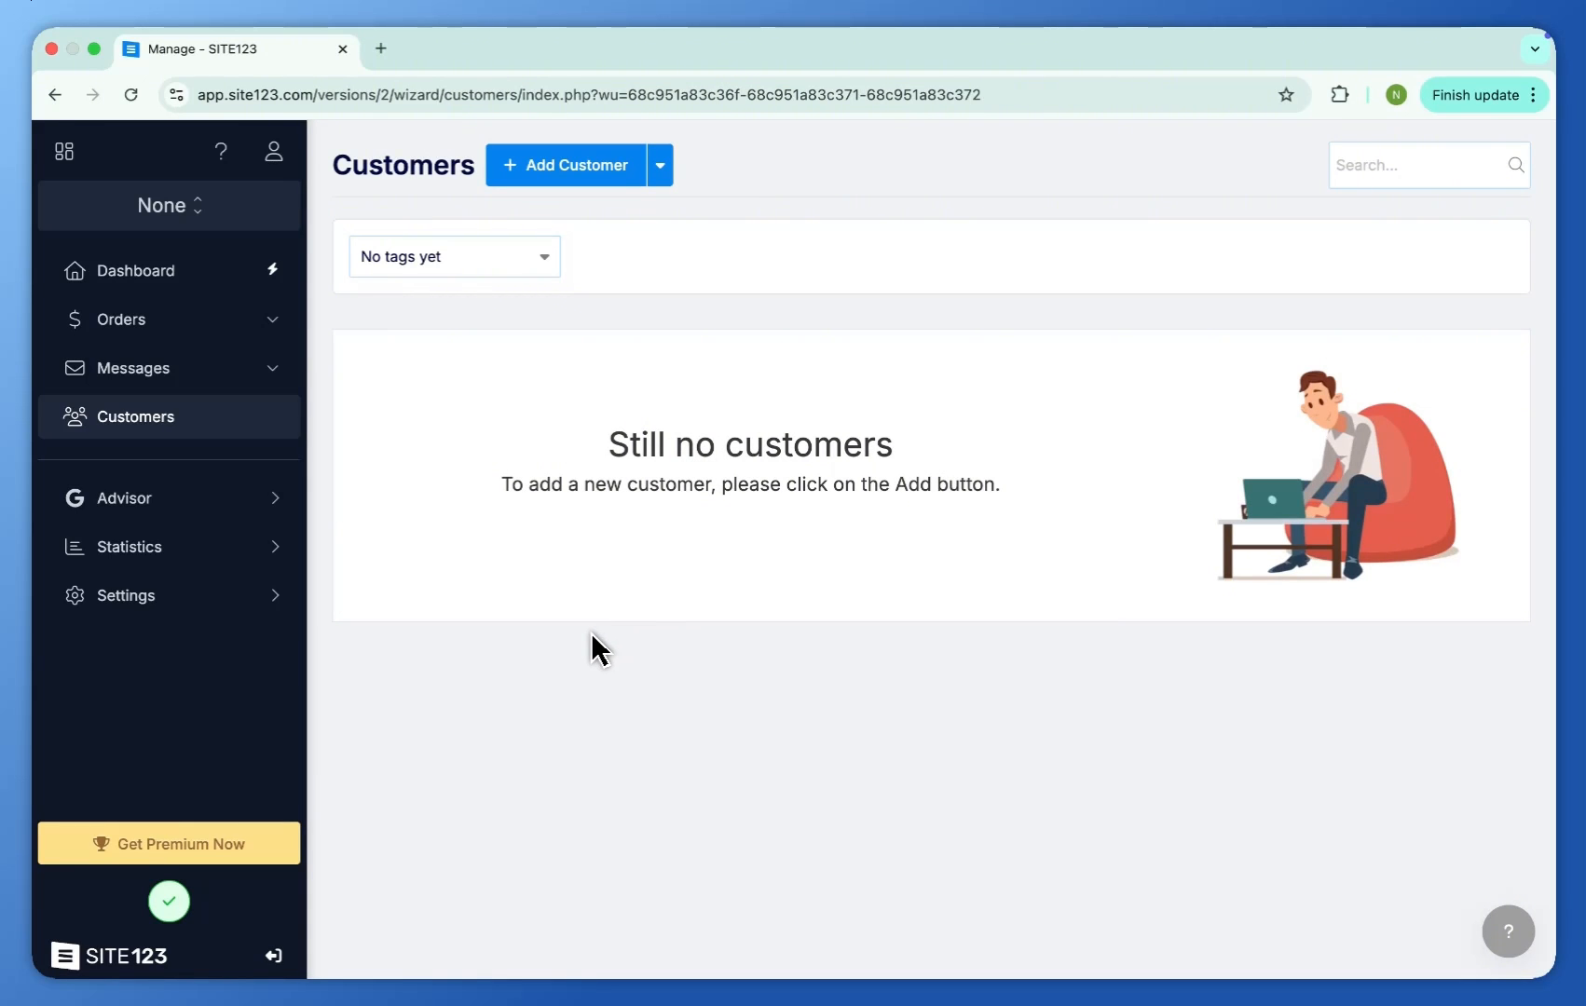
triple_click(665, 484)
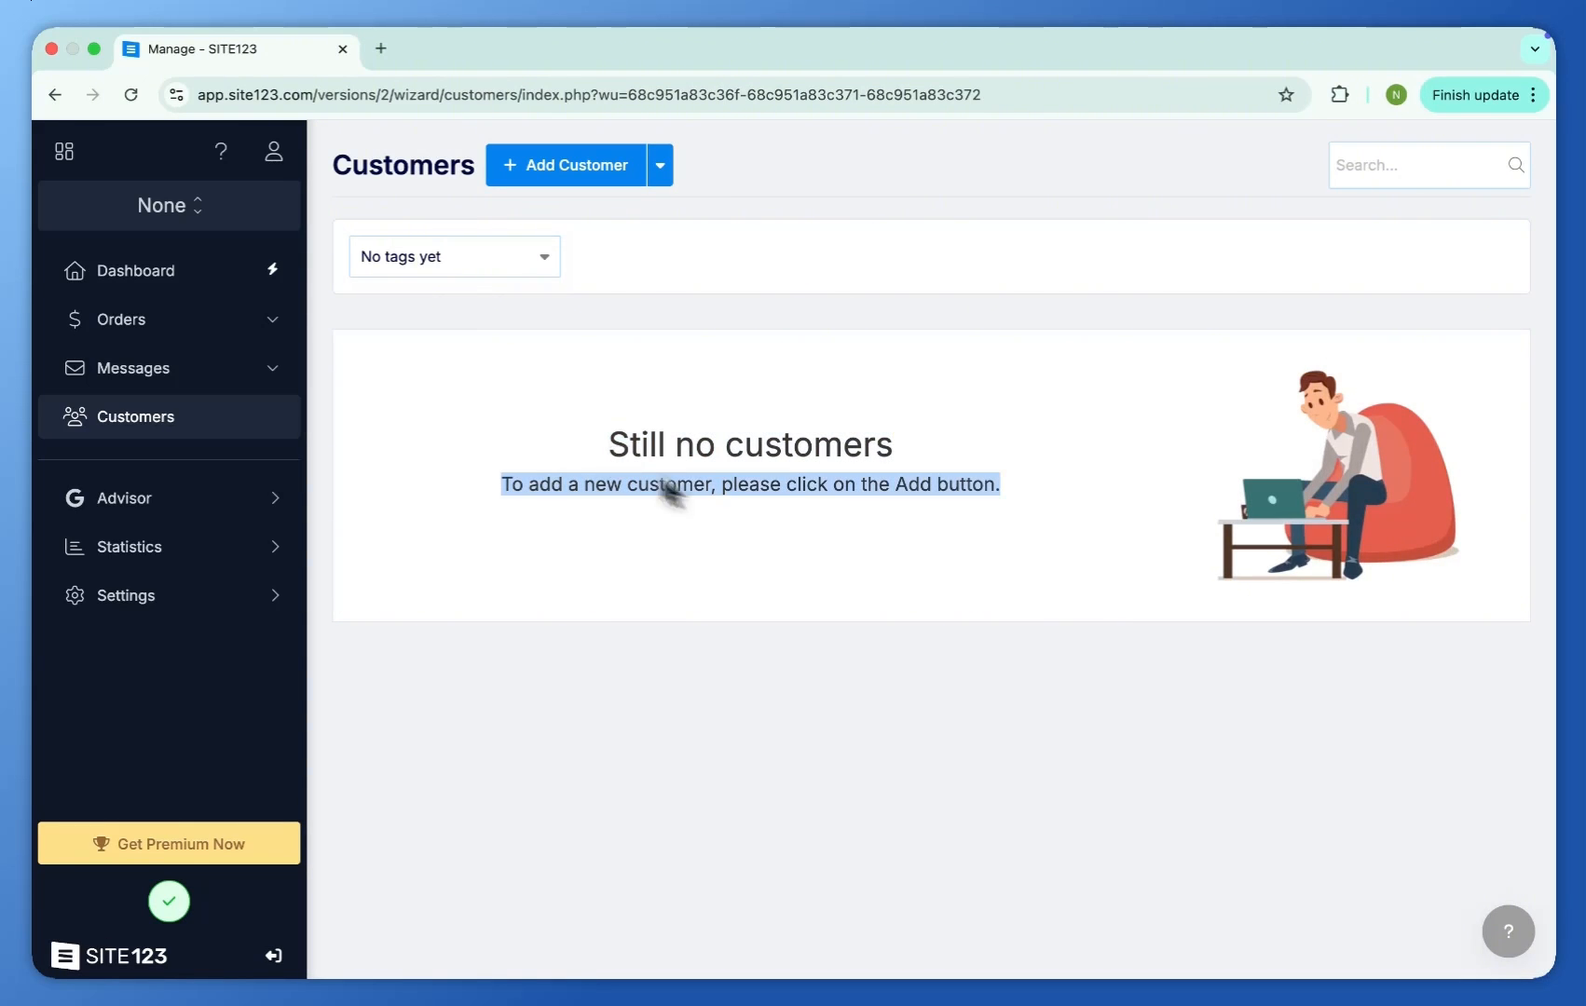
click(663, 404)
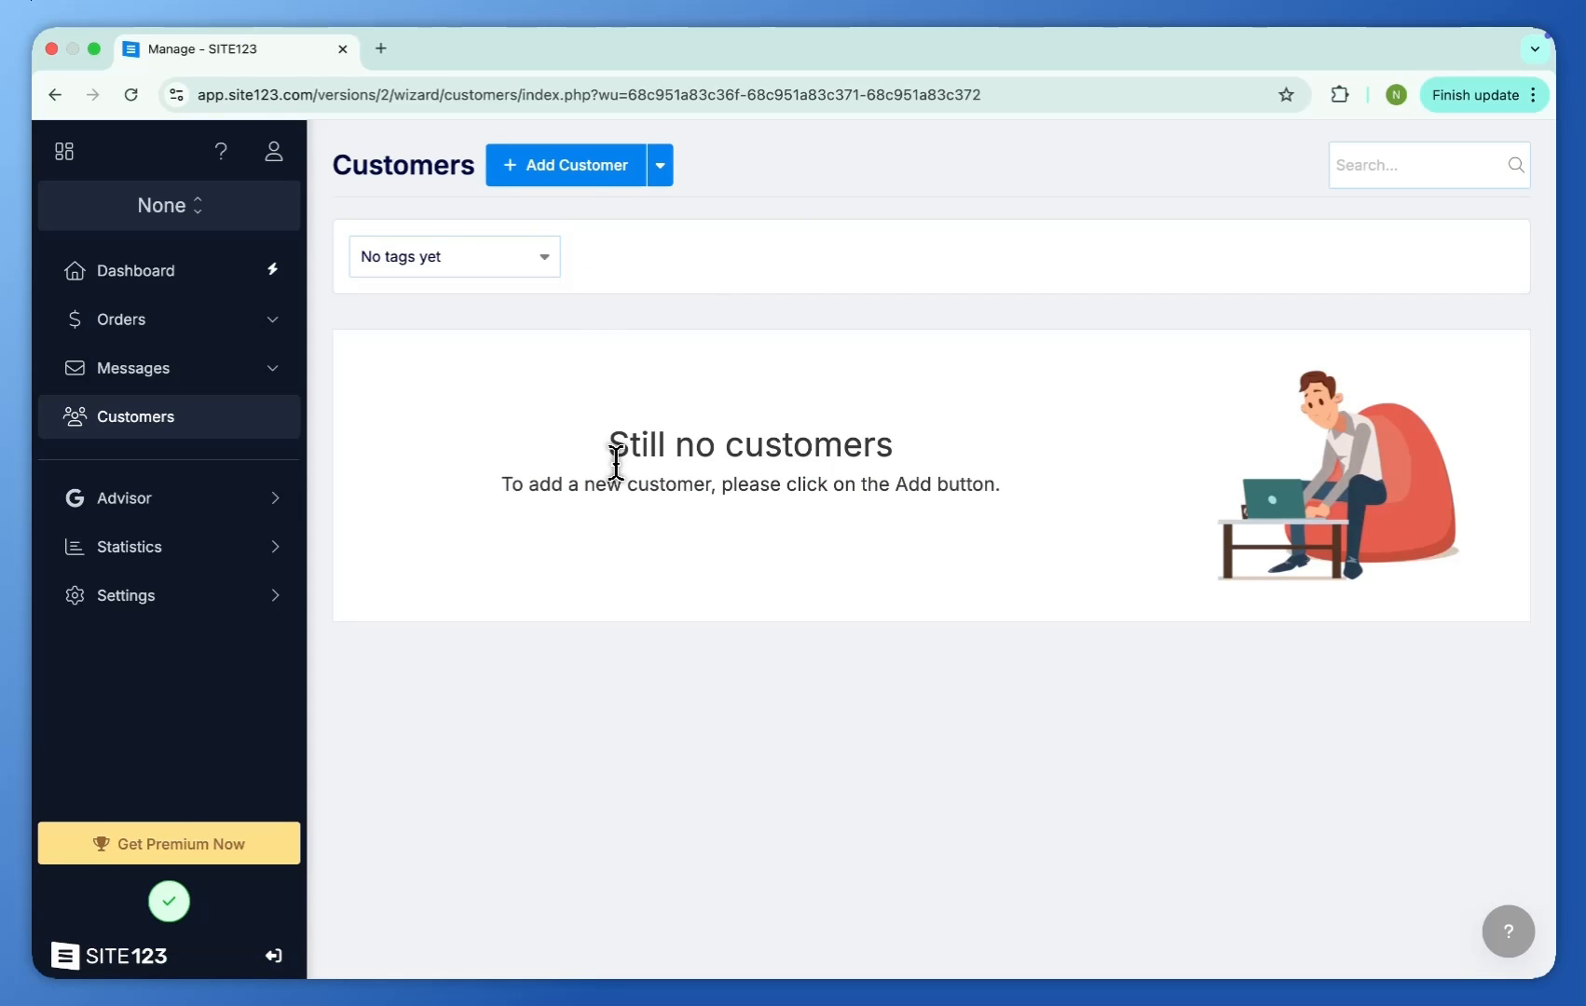
click(575, 178)
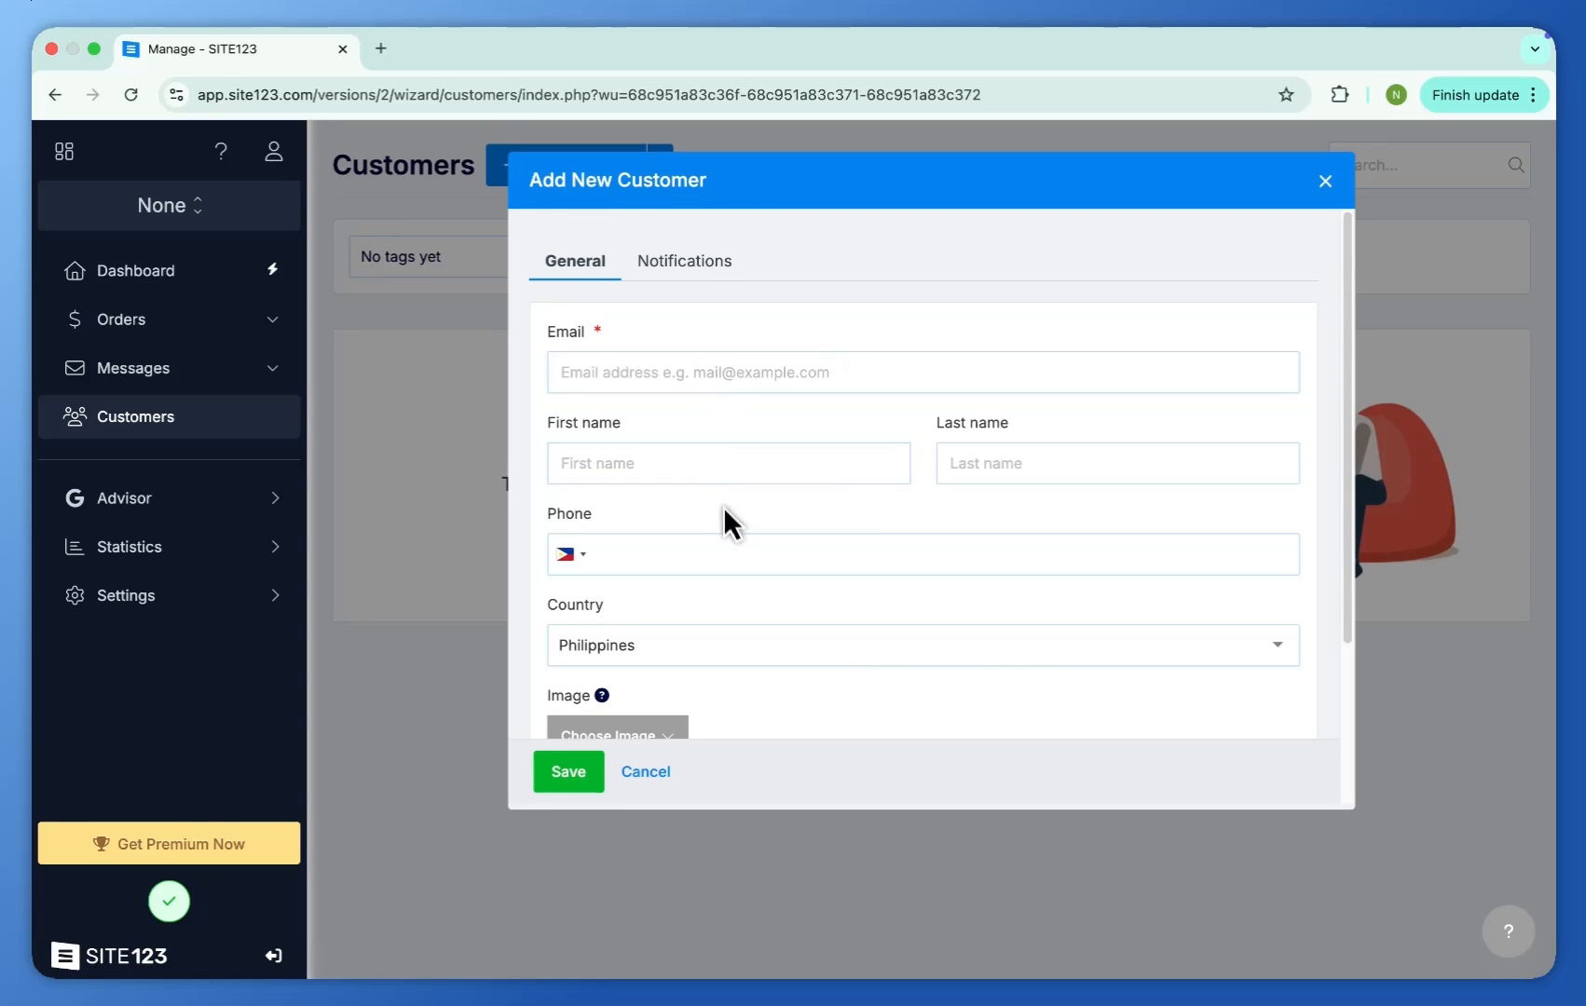
click(974, 483)
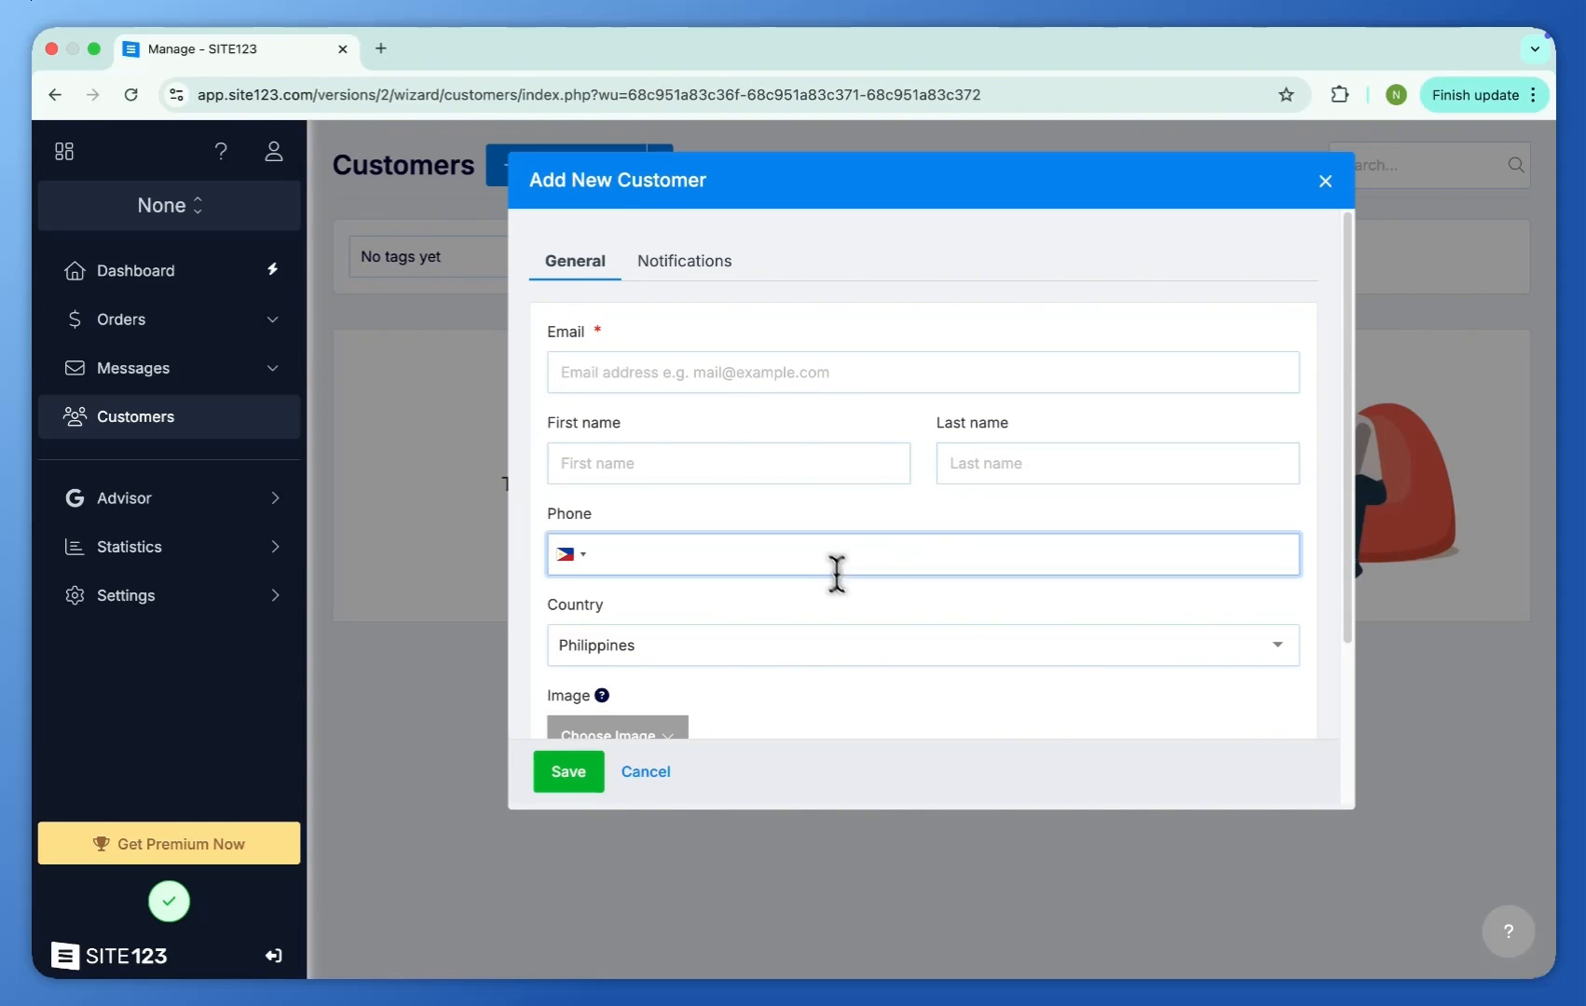
scroll(832, 657, down, 3)
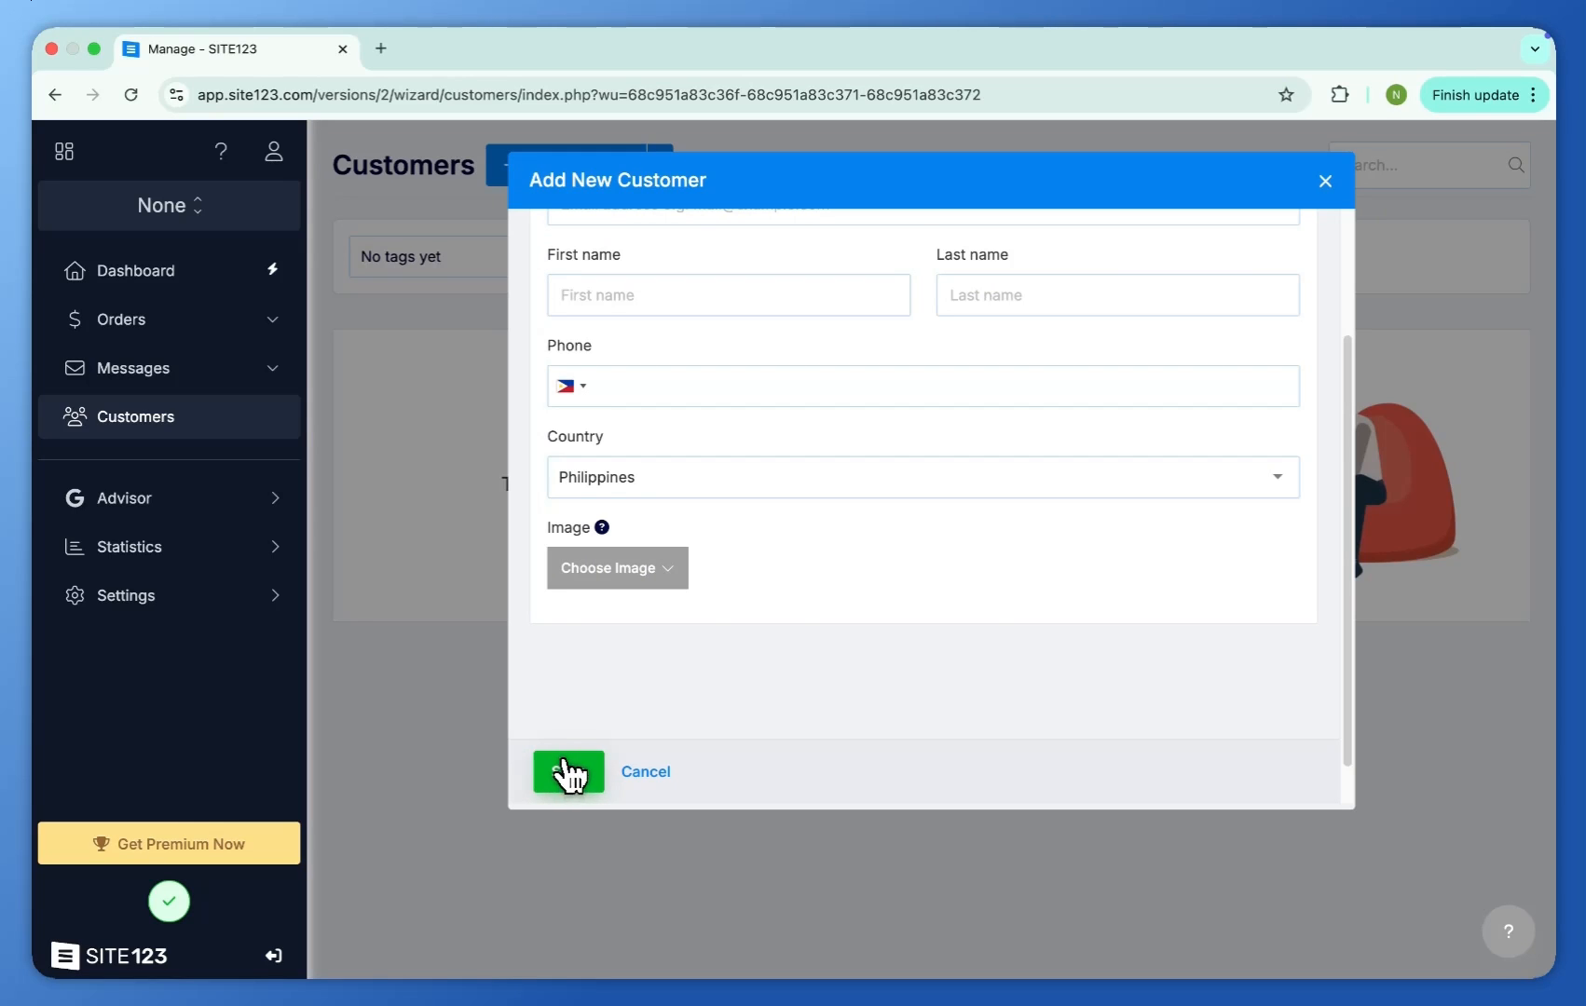
click(452, 638)
- Review the Website Advisor overview along with its SEO Pages - Audit and 301 Redirects pages
click(219, 498)
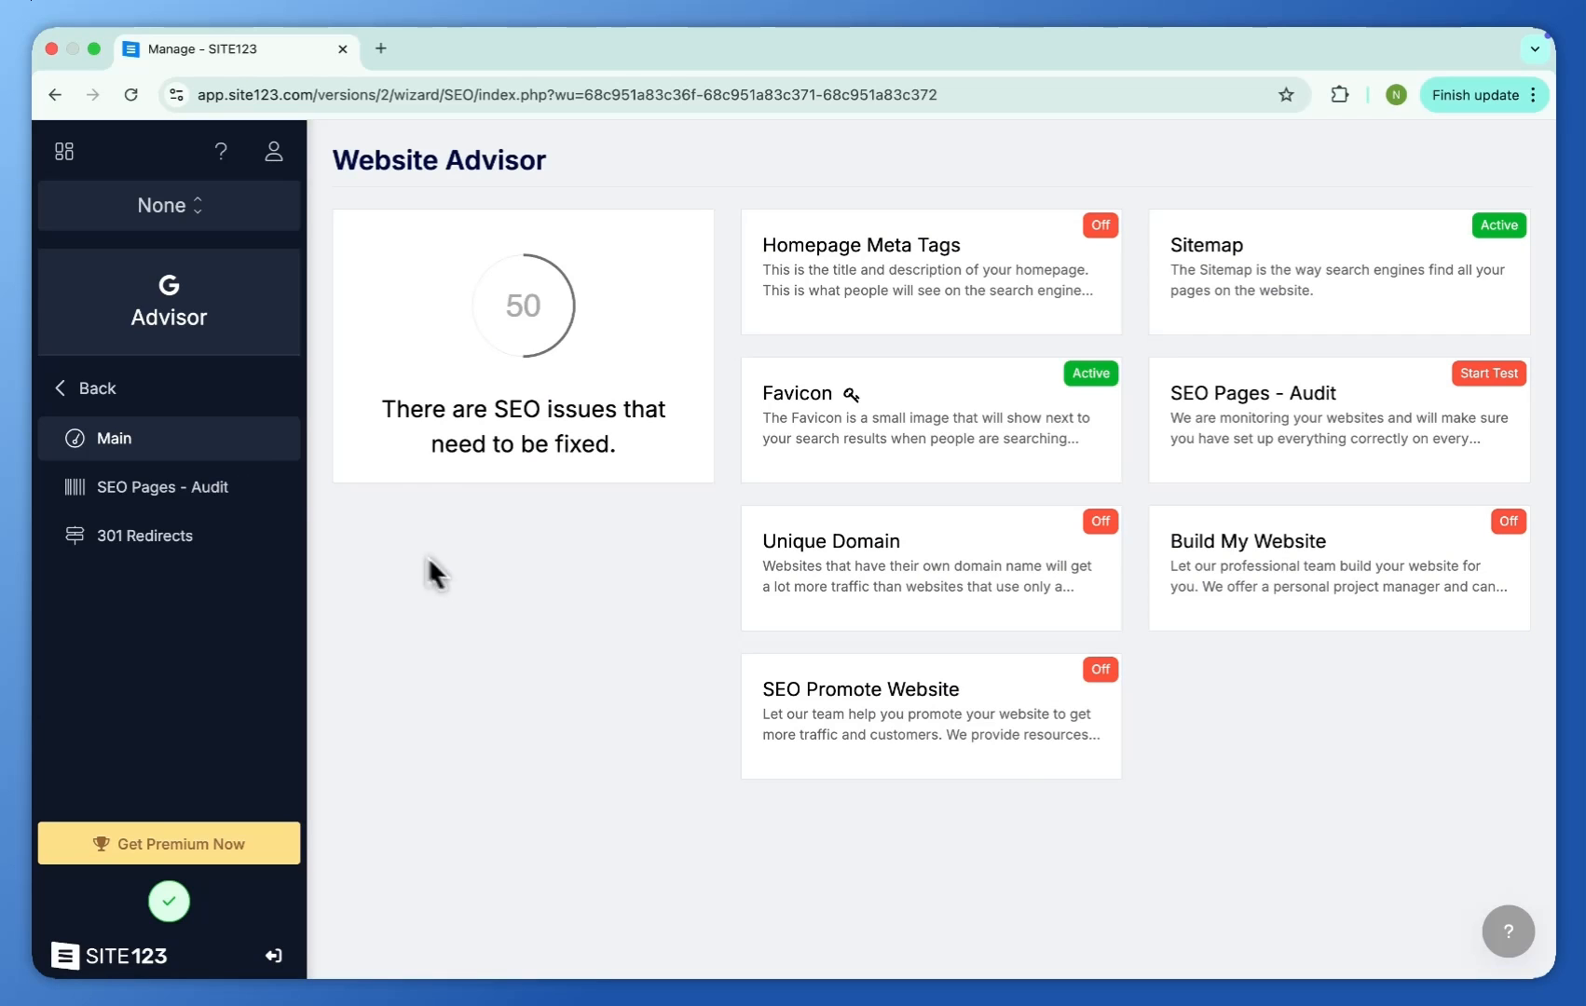
click(168, 489)
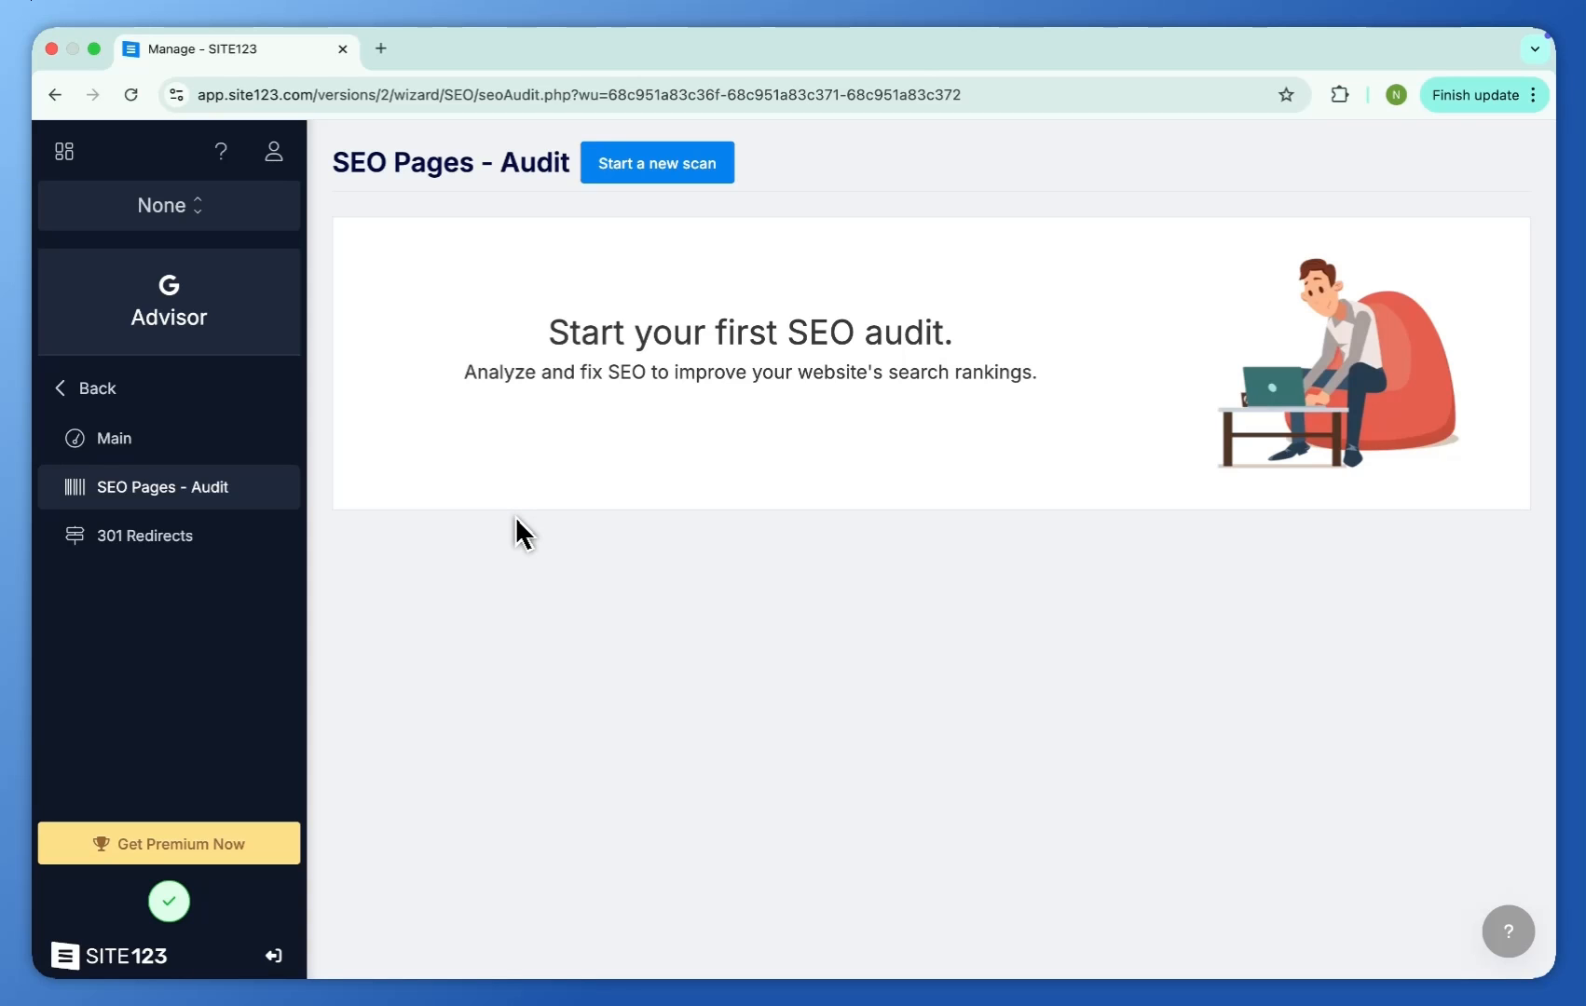
click(192, 538)
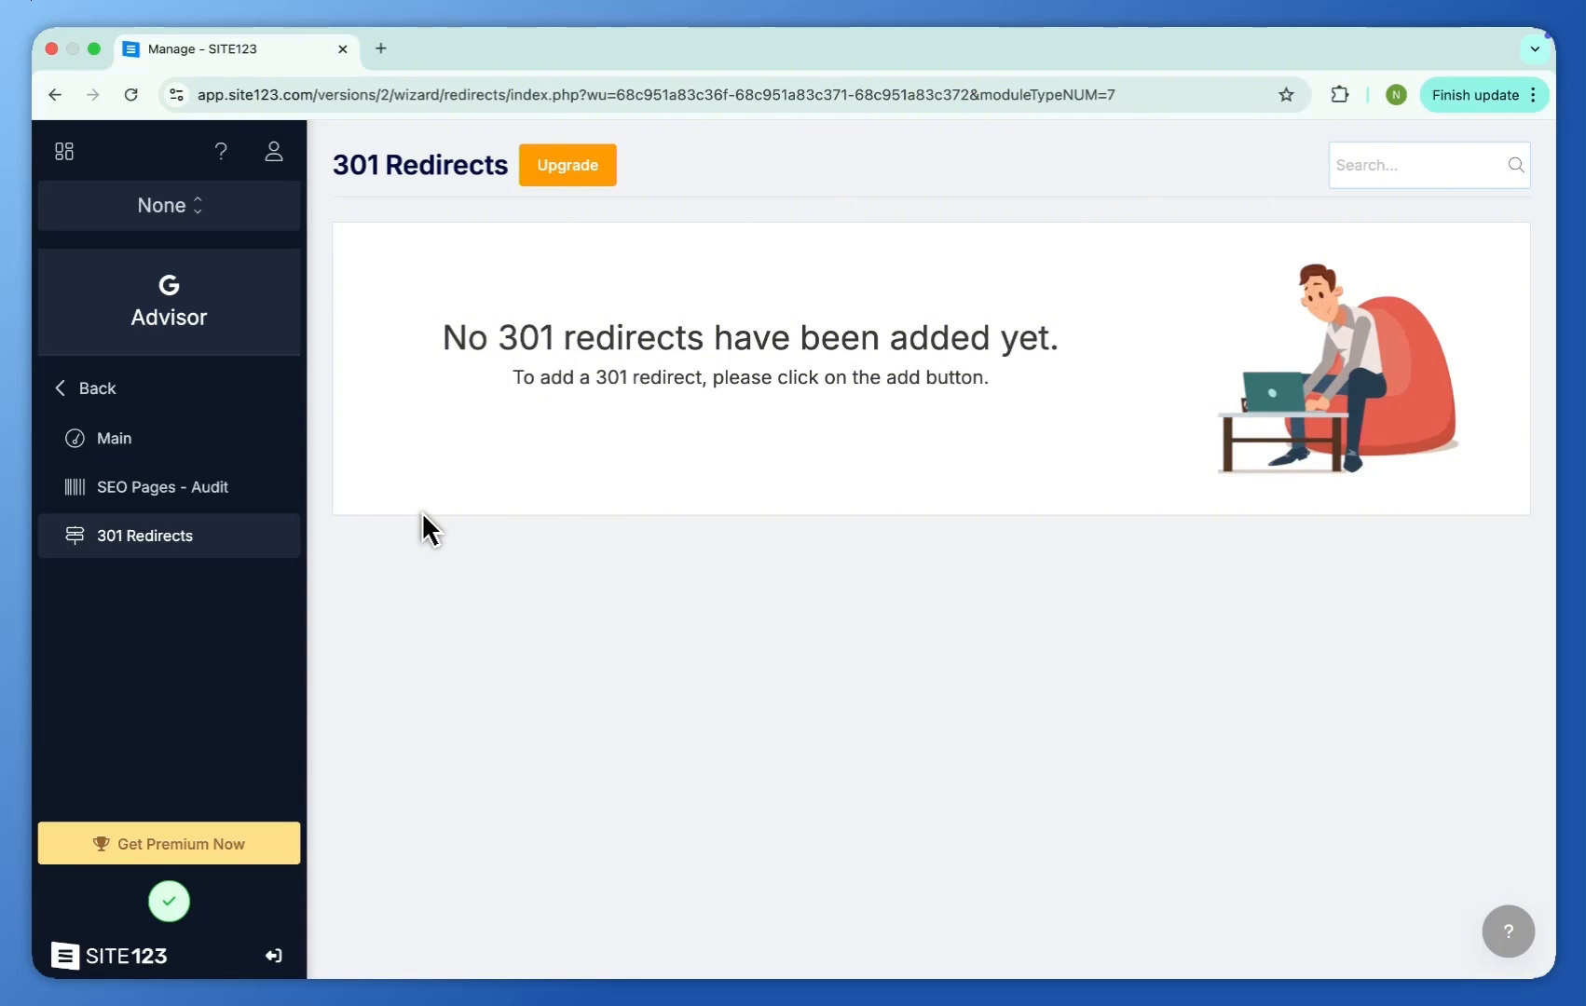
- Review the Statistics dashboard and its report categories, check the package upgrade offer, and return to the main dashboard
scroll(421, 512, left, 10)
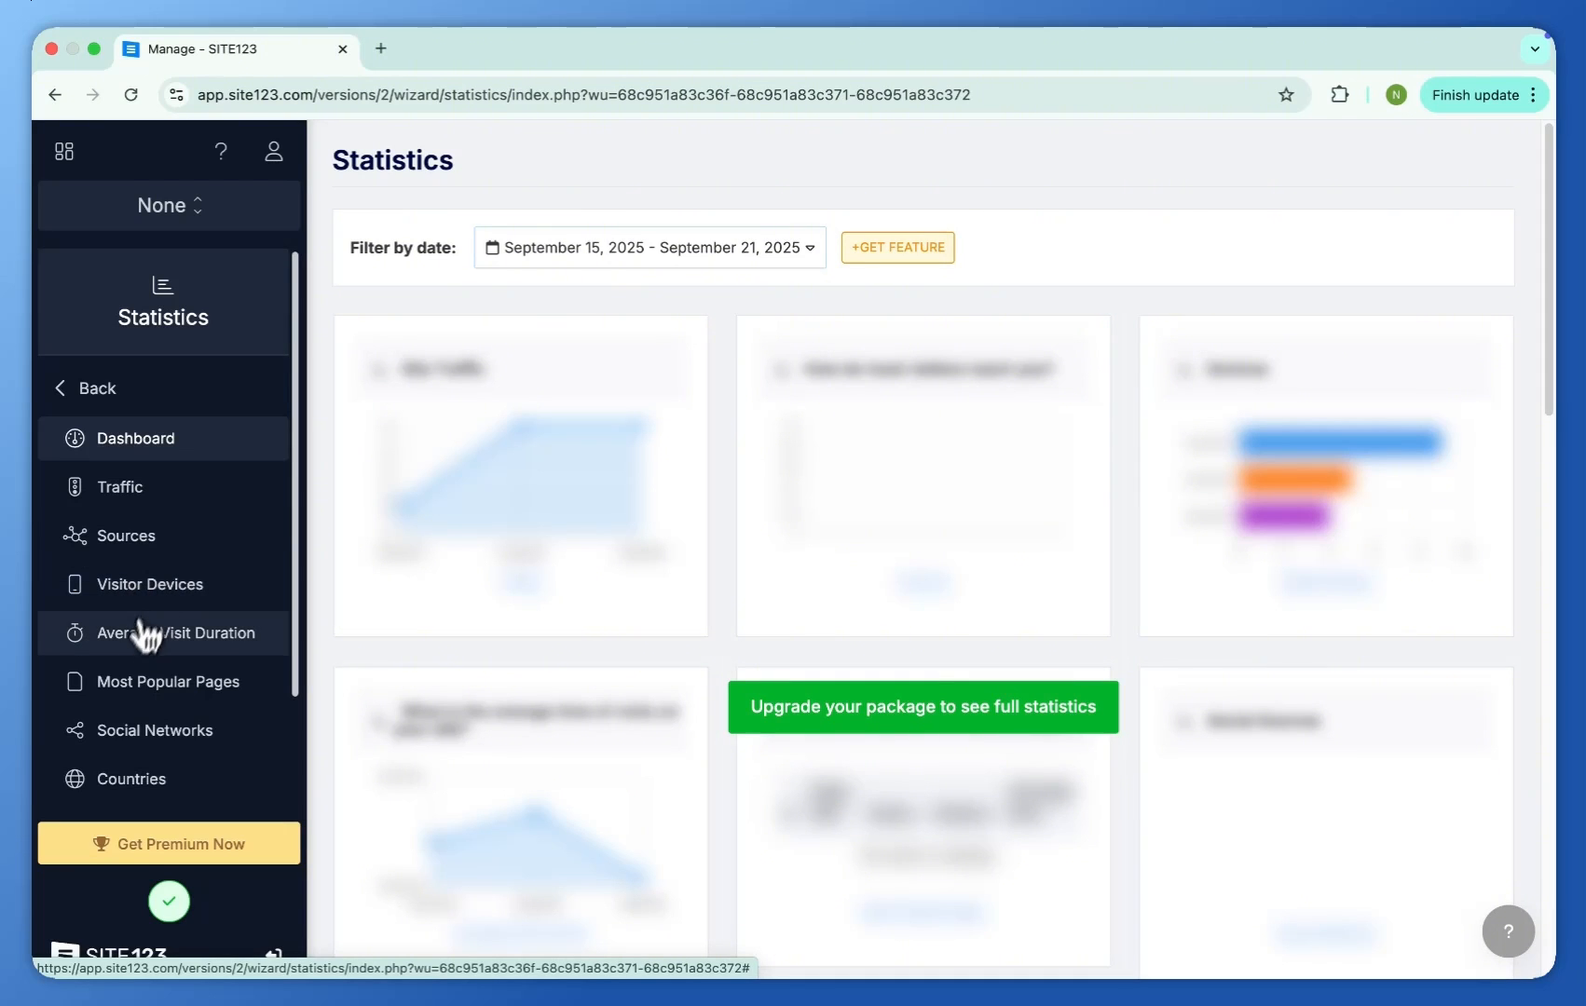
scroll(142, 633, down, 2)
scroll(140, 645, up, 2)
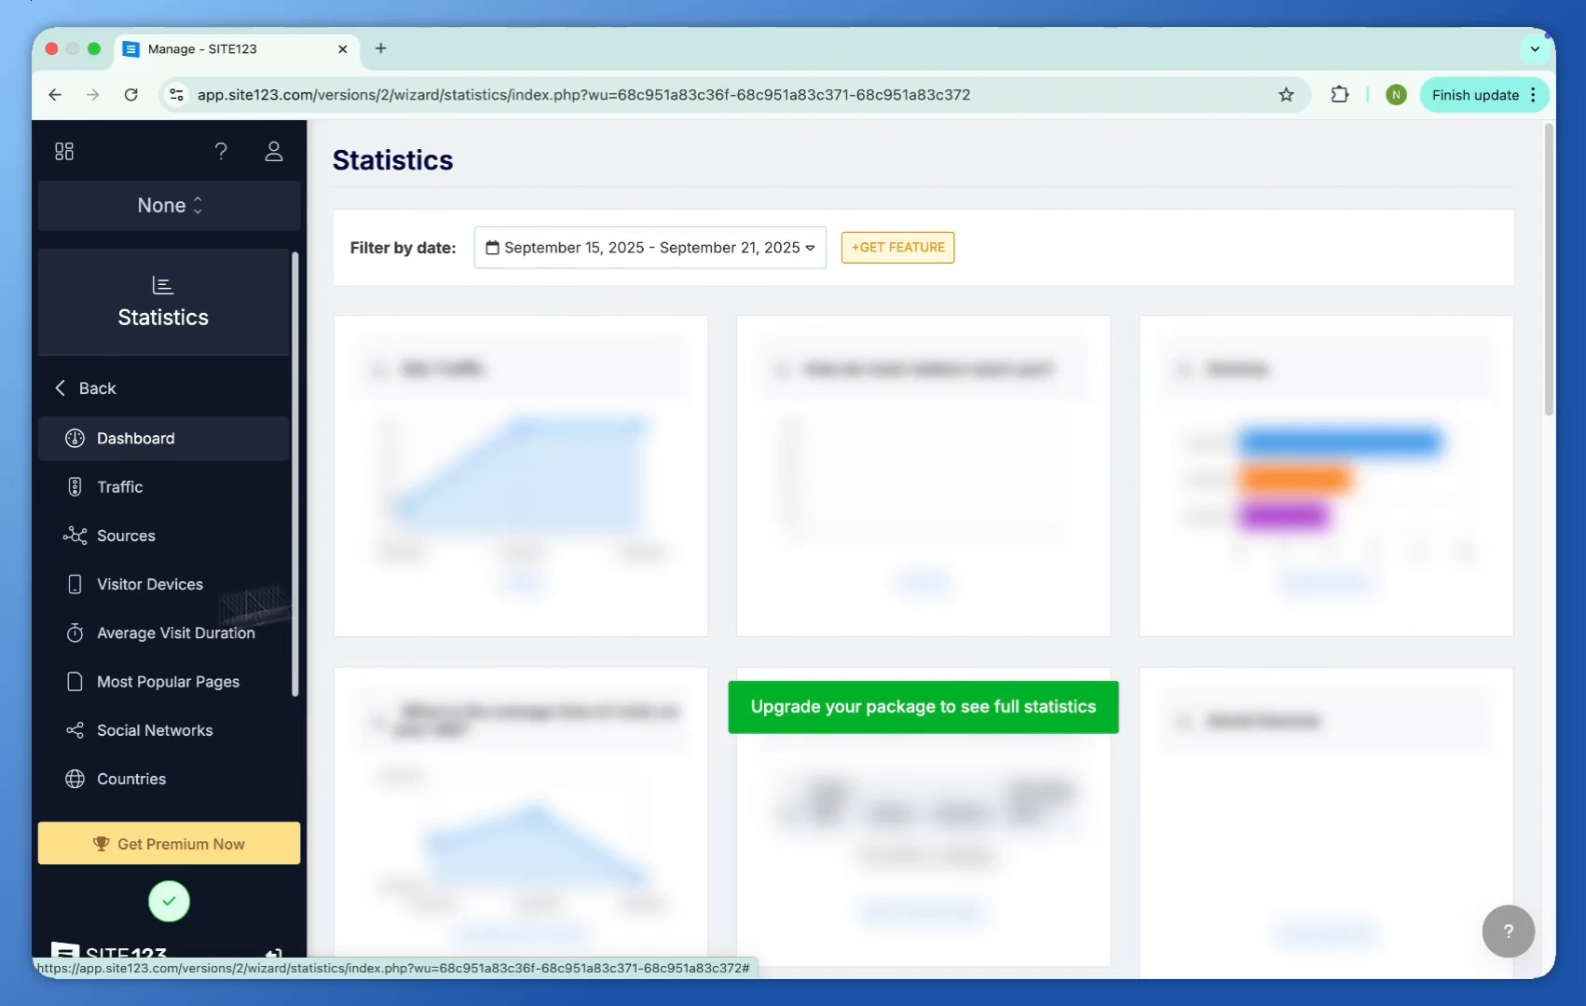
click(936, 705)
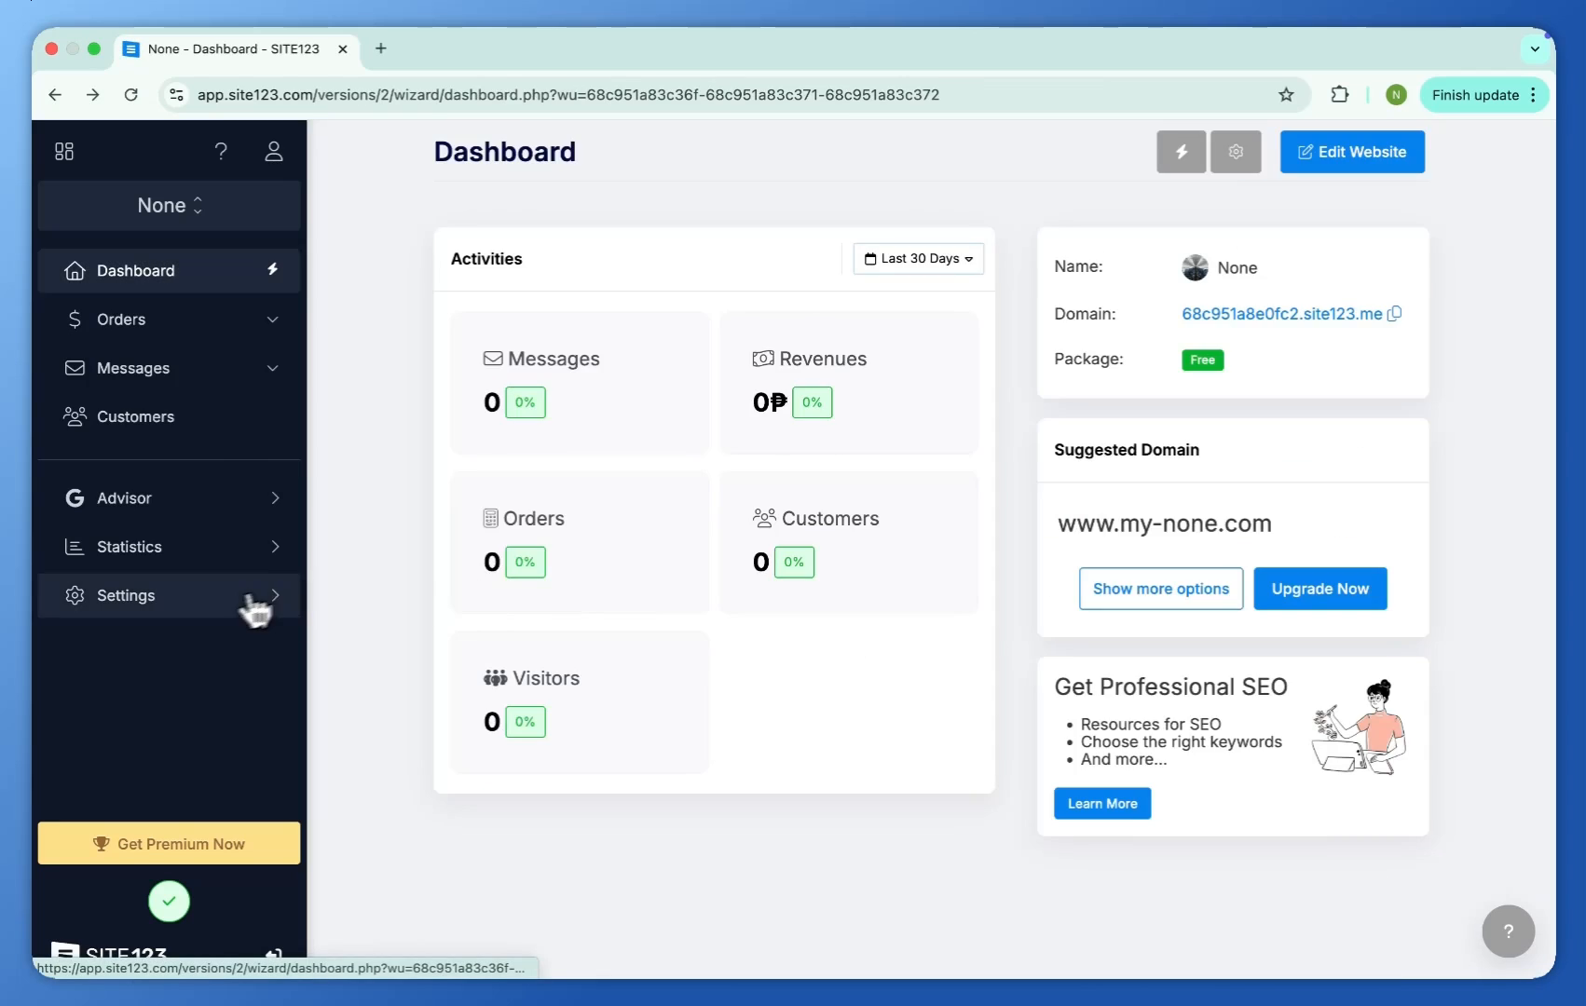
- Review the website's General settings, Personal Profile and Staff Members pages
click(248, 601)
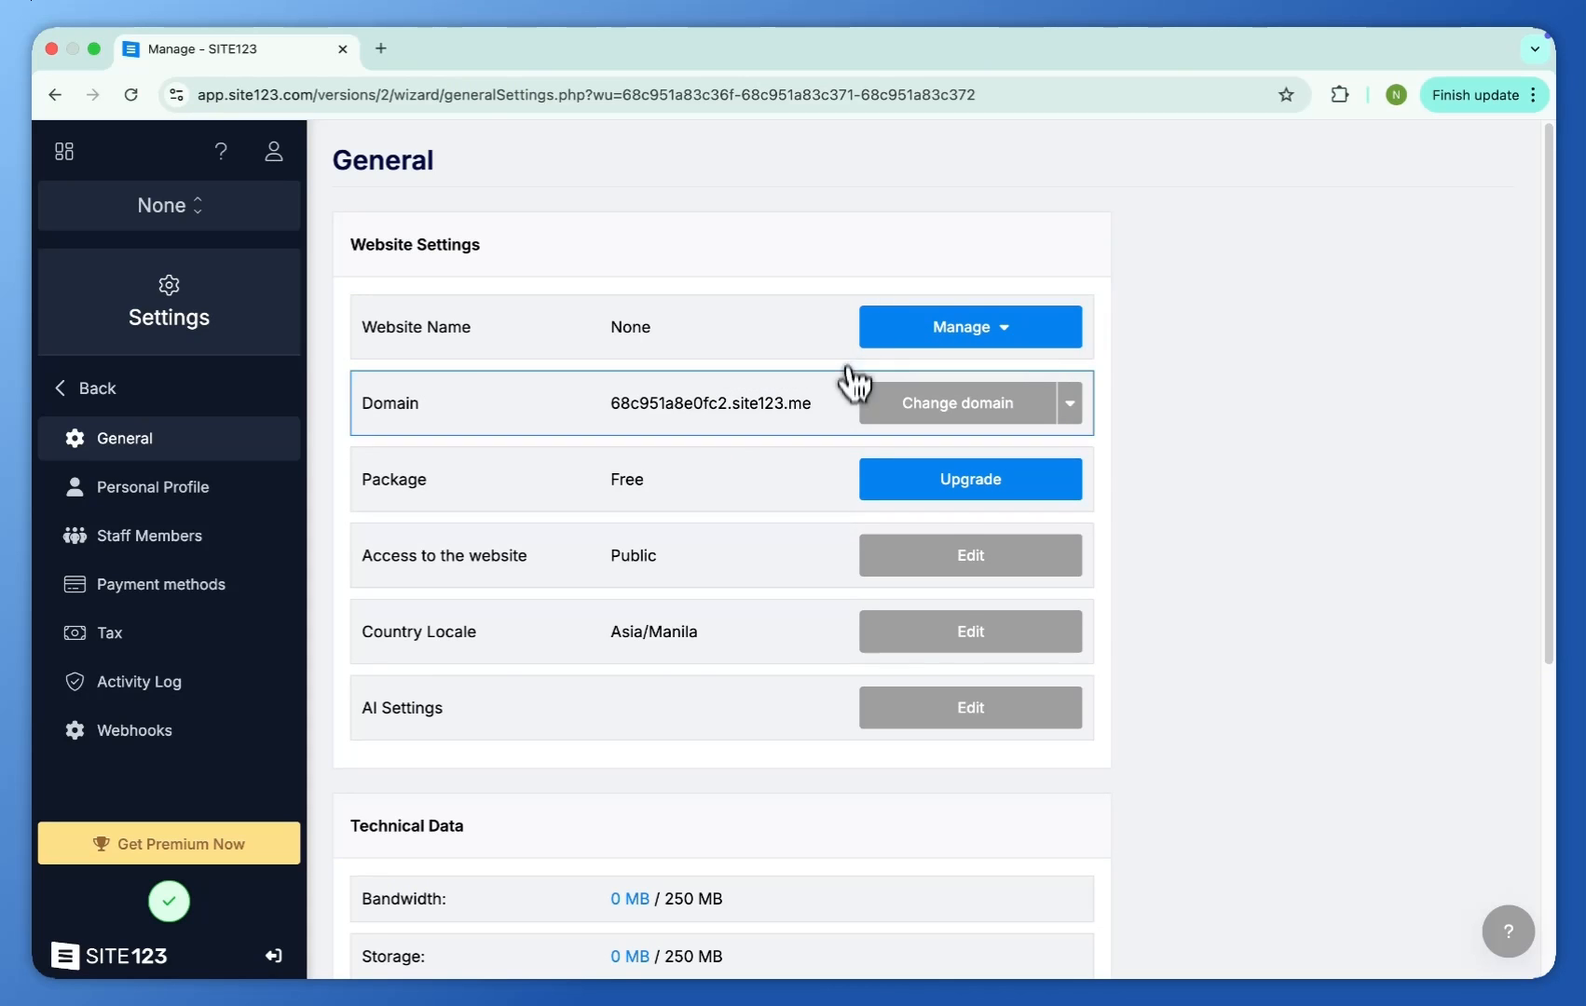
click(241, 504)
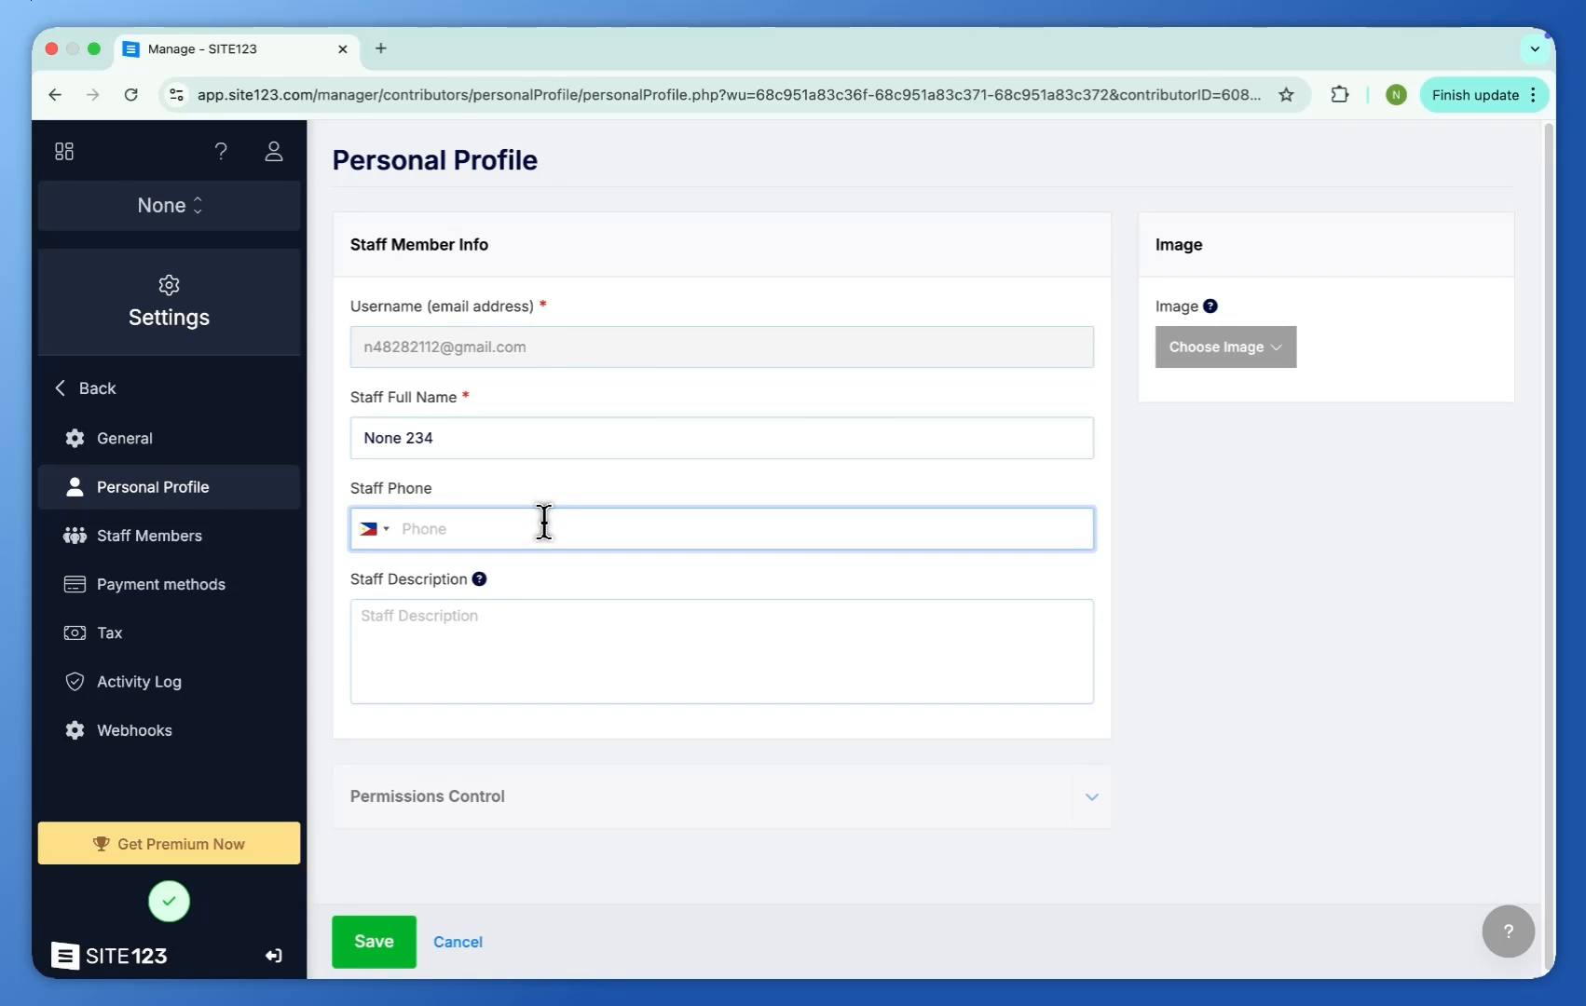
click(205, 528)
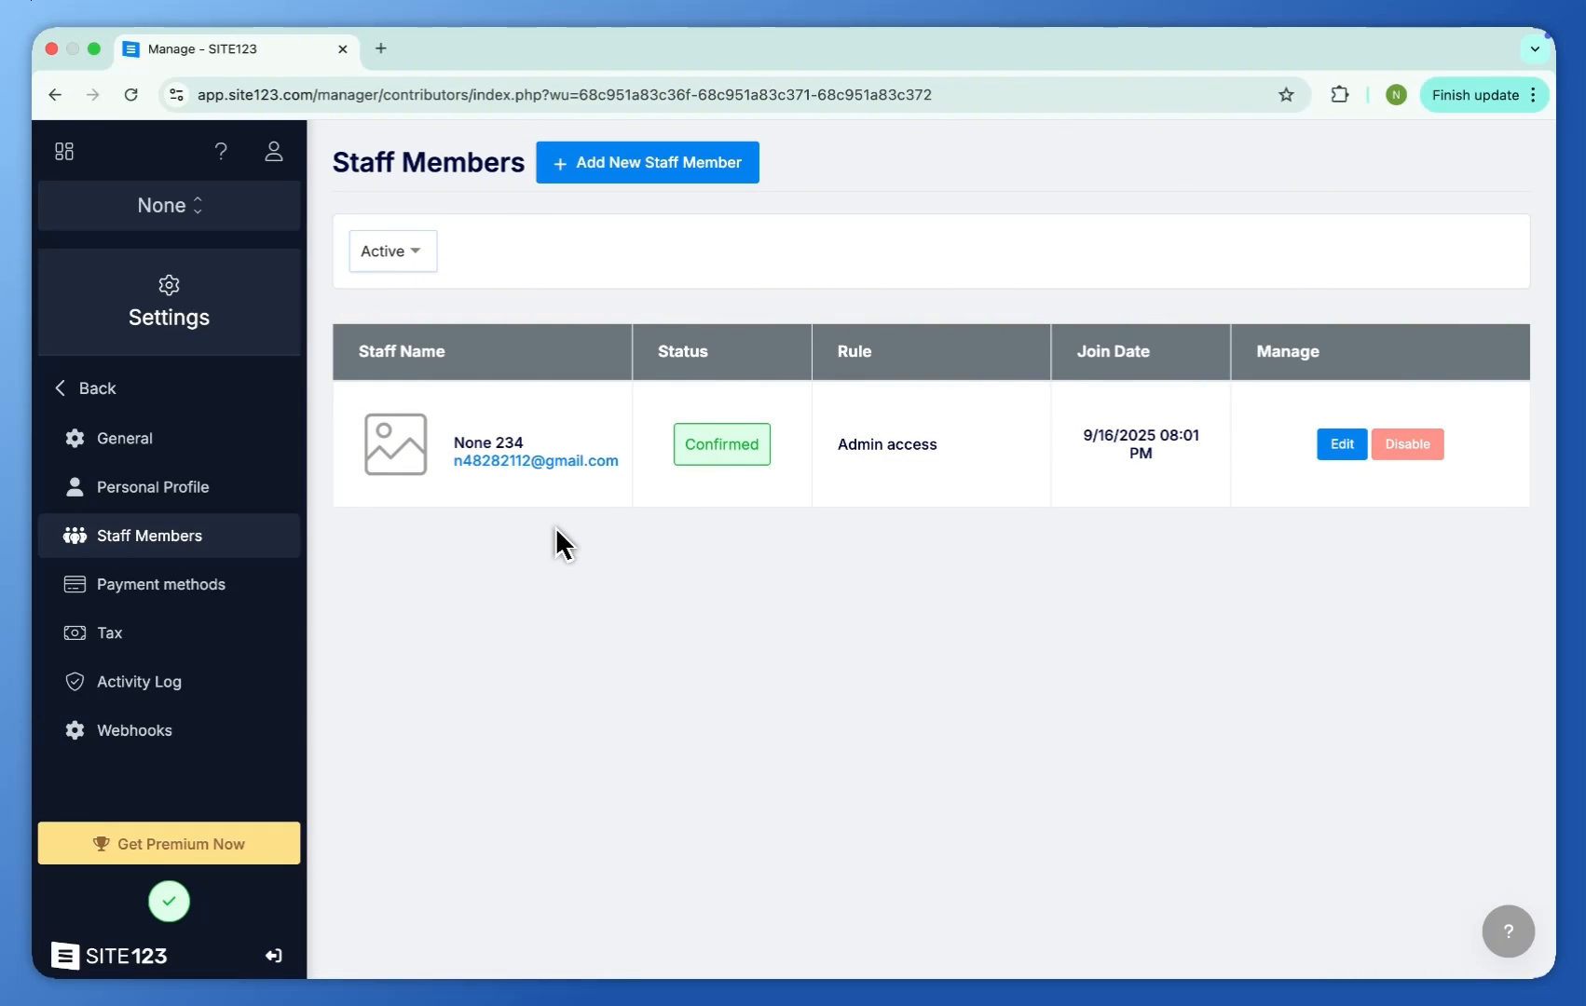
- Examine the payment method settings, including currency, credit card gateway, offline payment methods and wallets
click(163, 584)
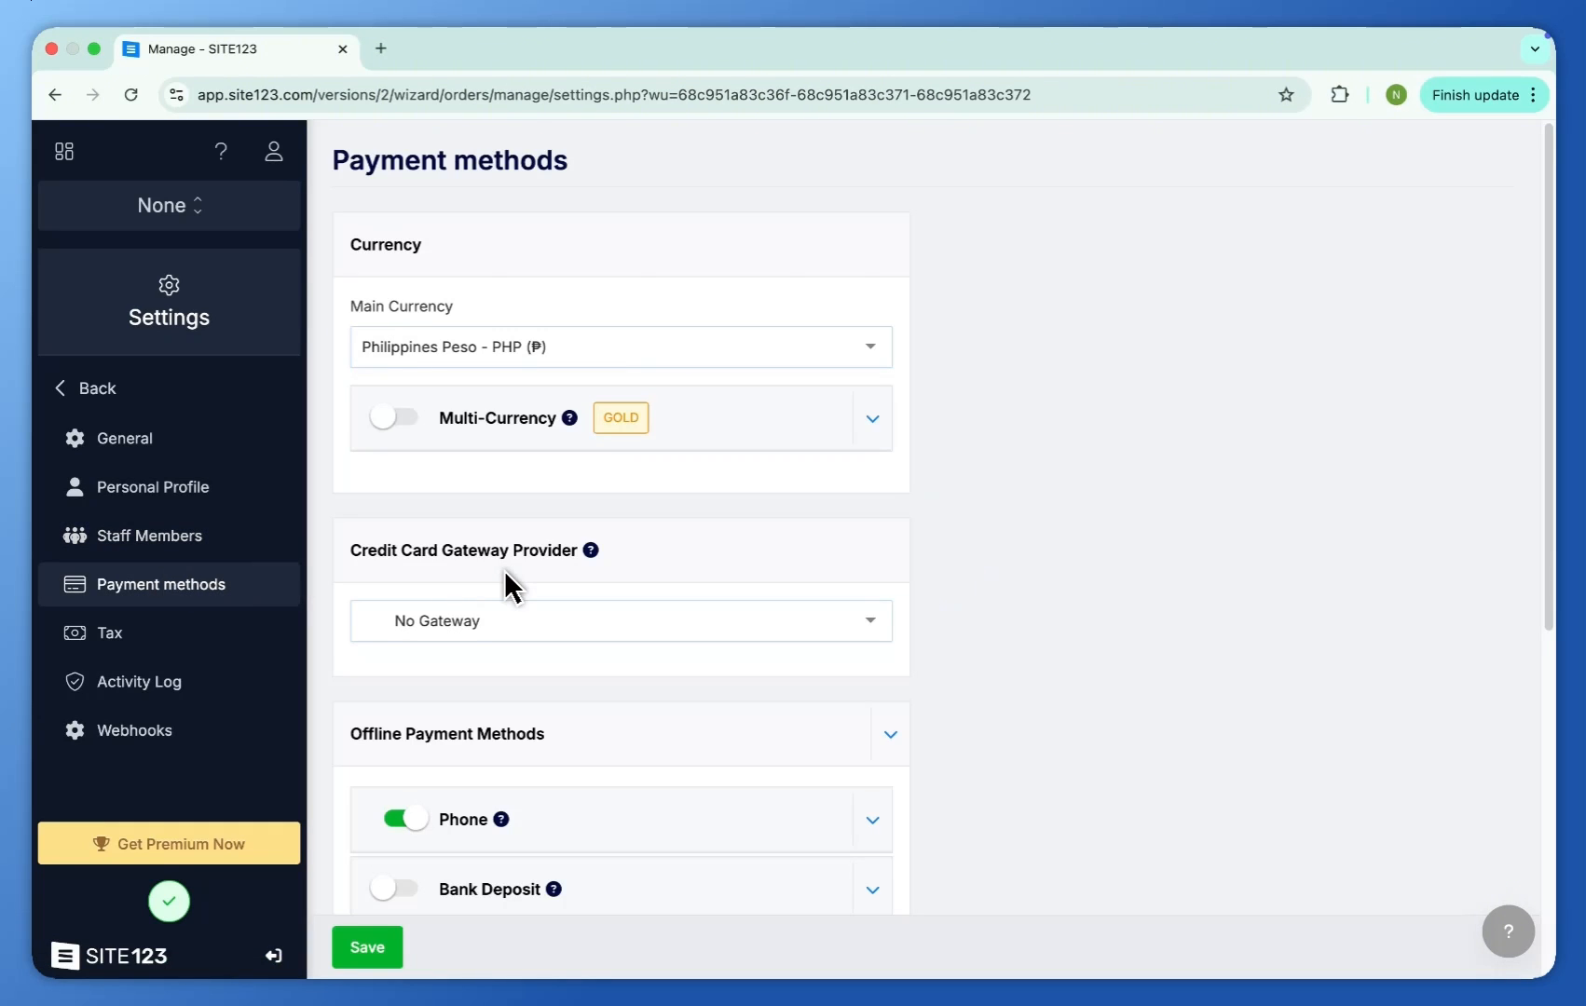
scroll(517, 510, down, 6)
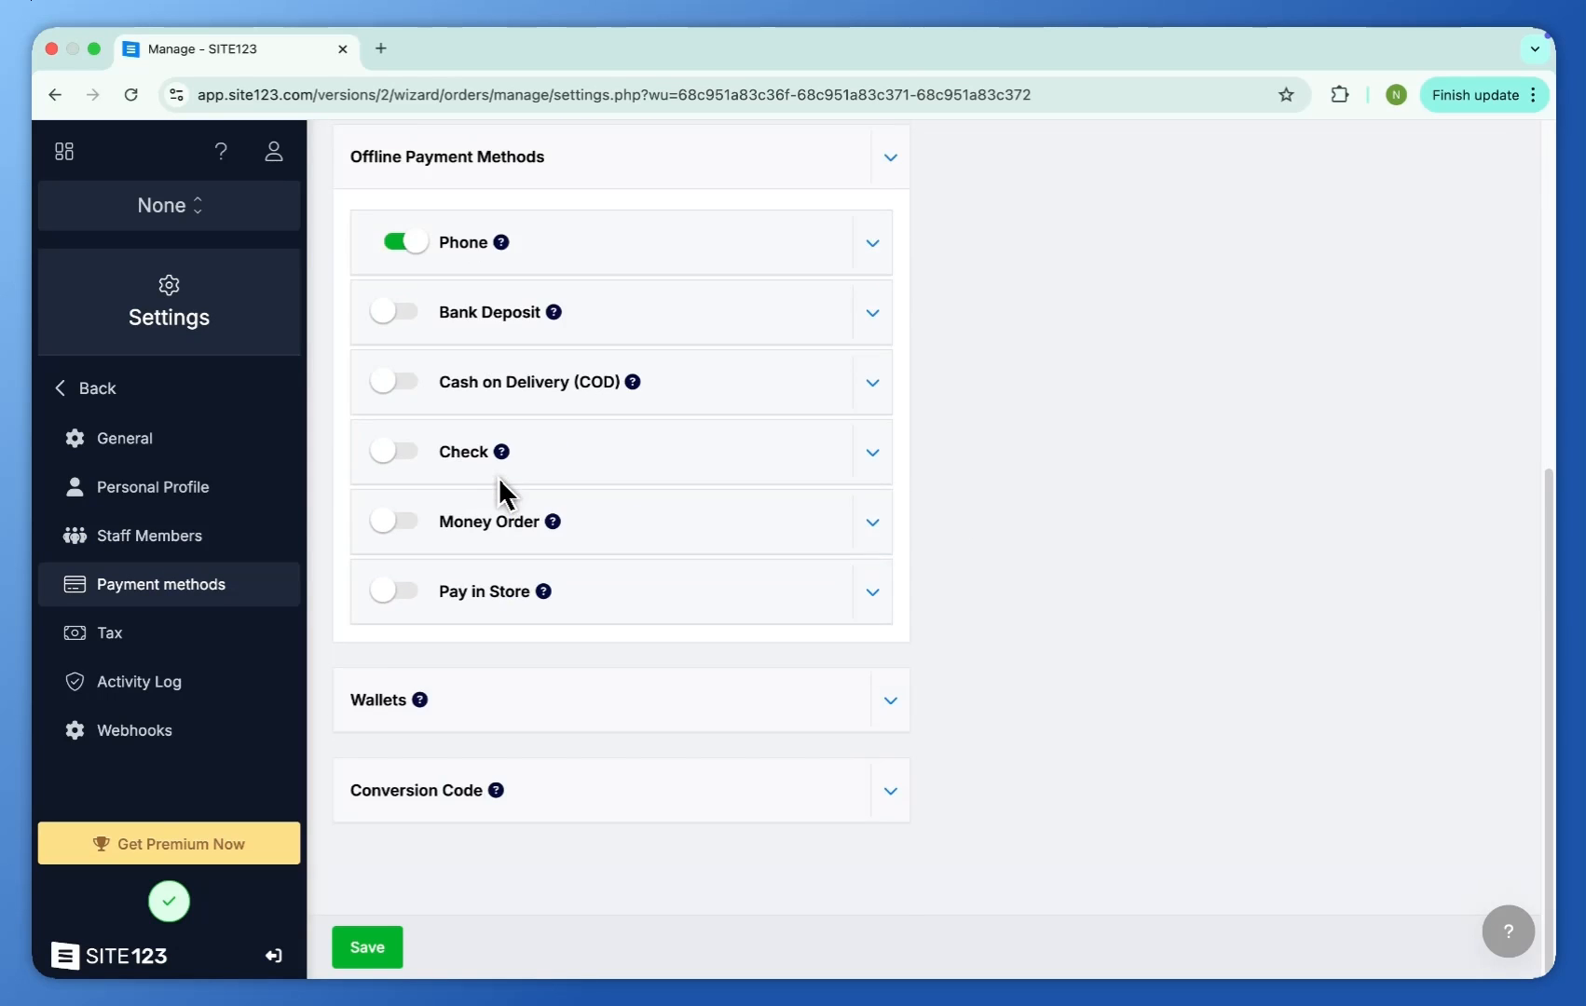
scroll(503, 492, up, 6)
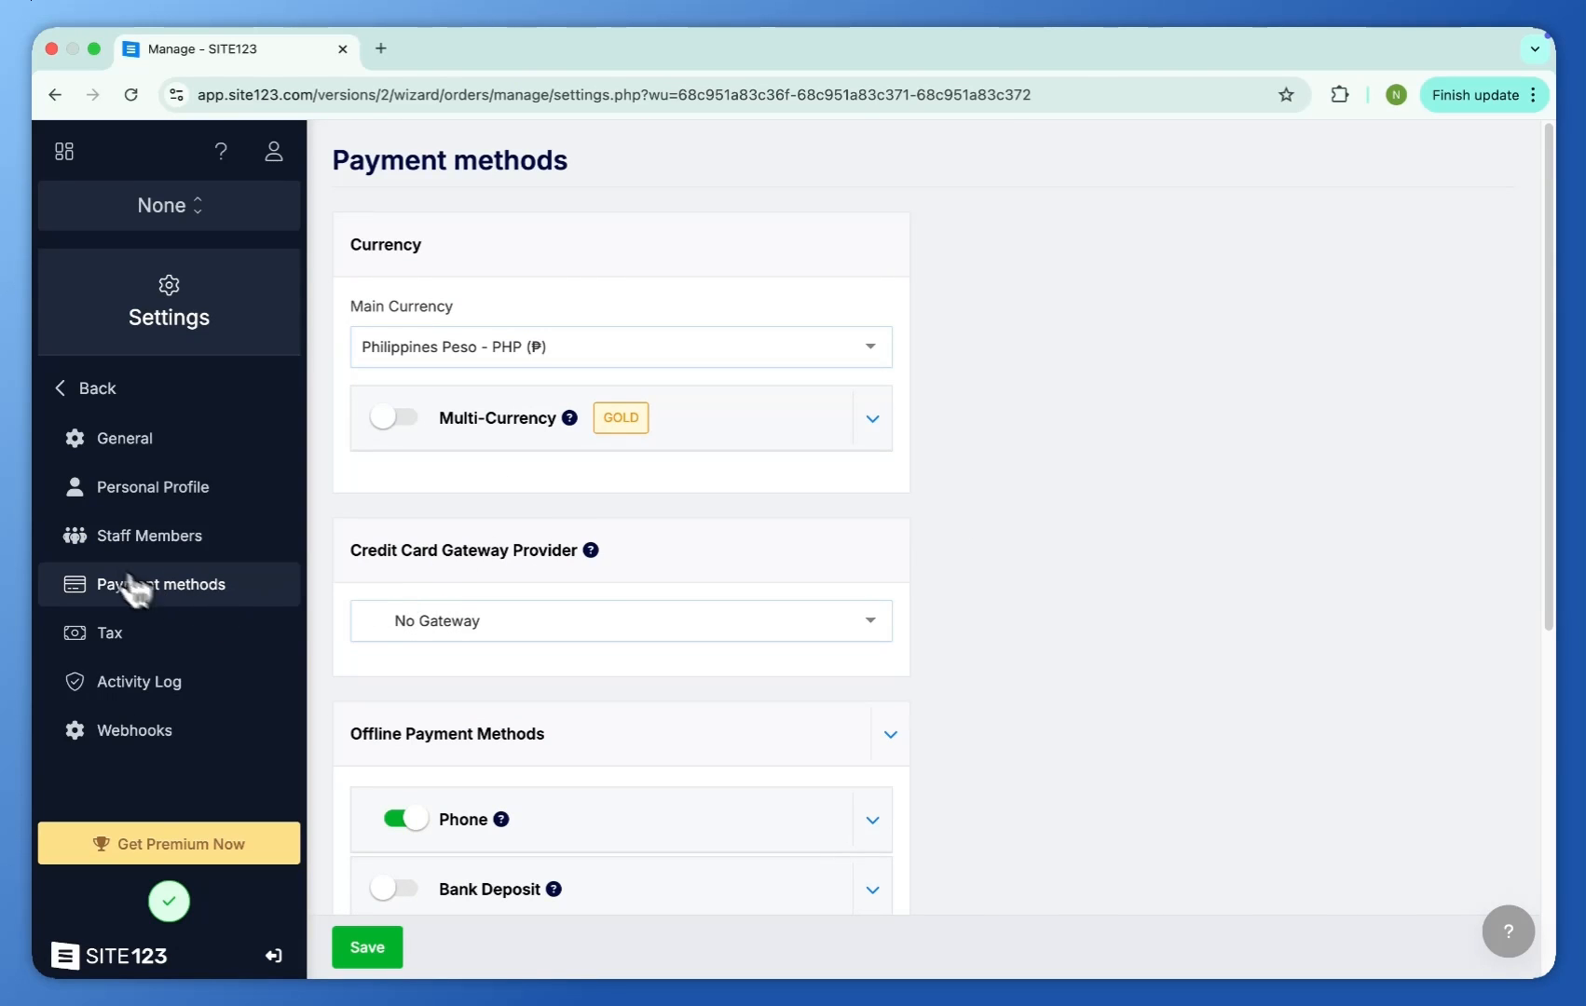
- Review the Tax, Activity Log and Webhooks pages in the website settings
click(132, 638)
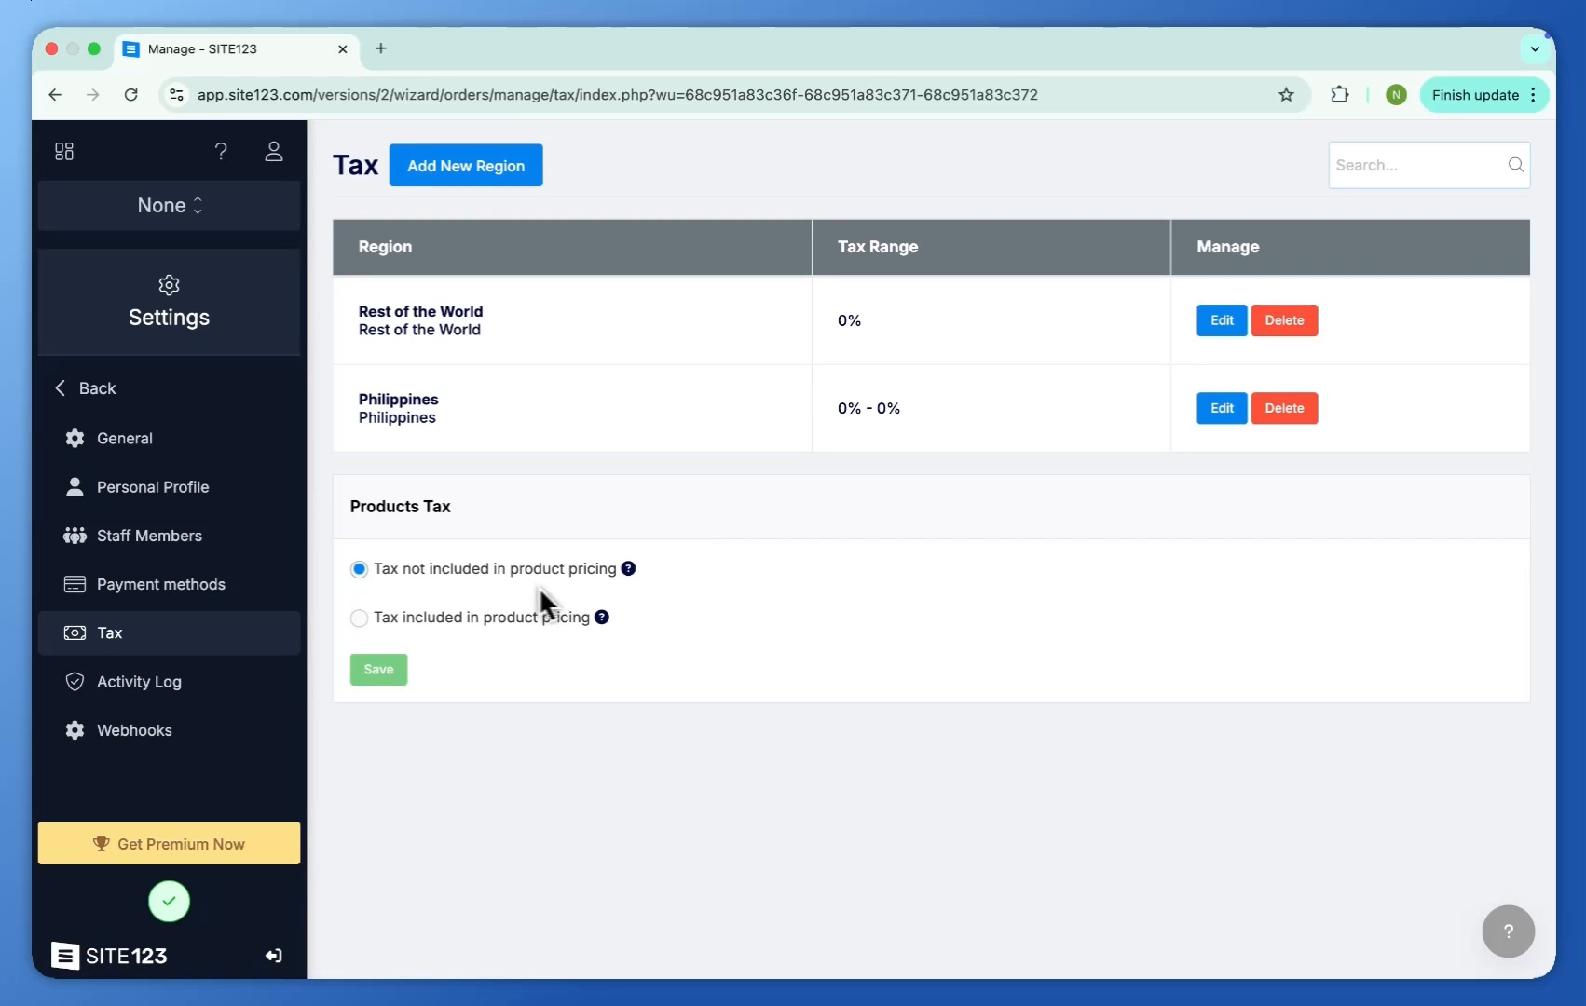
click(256, 685)
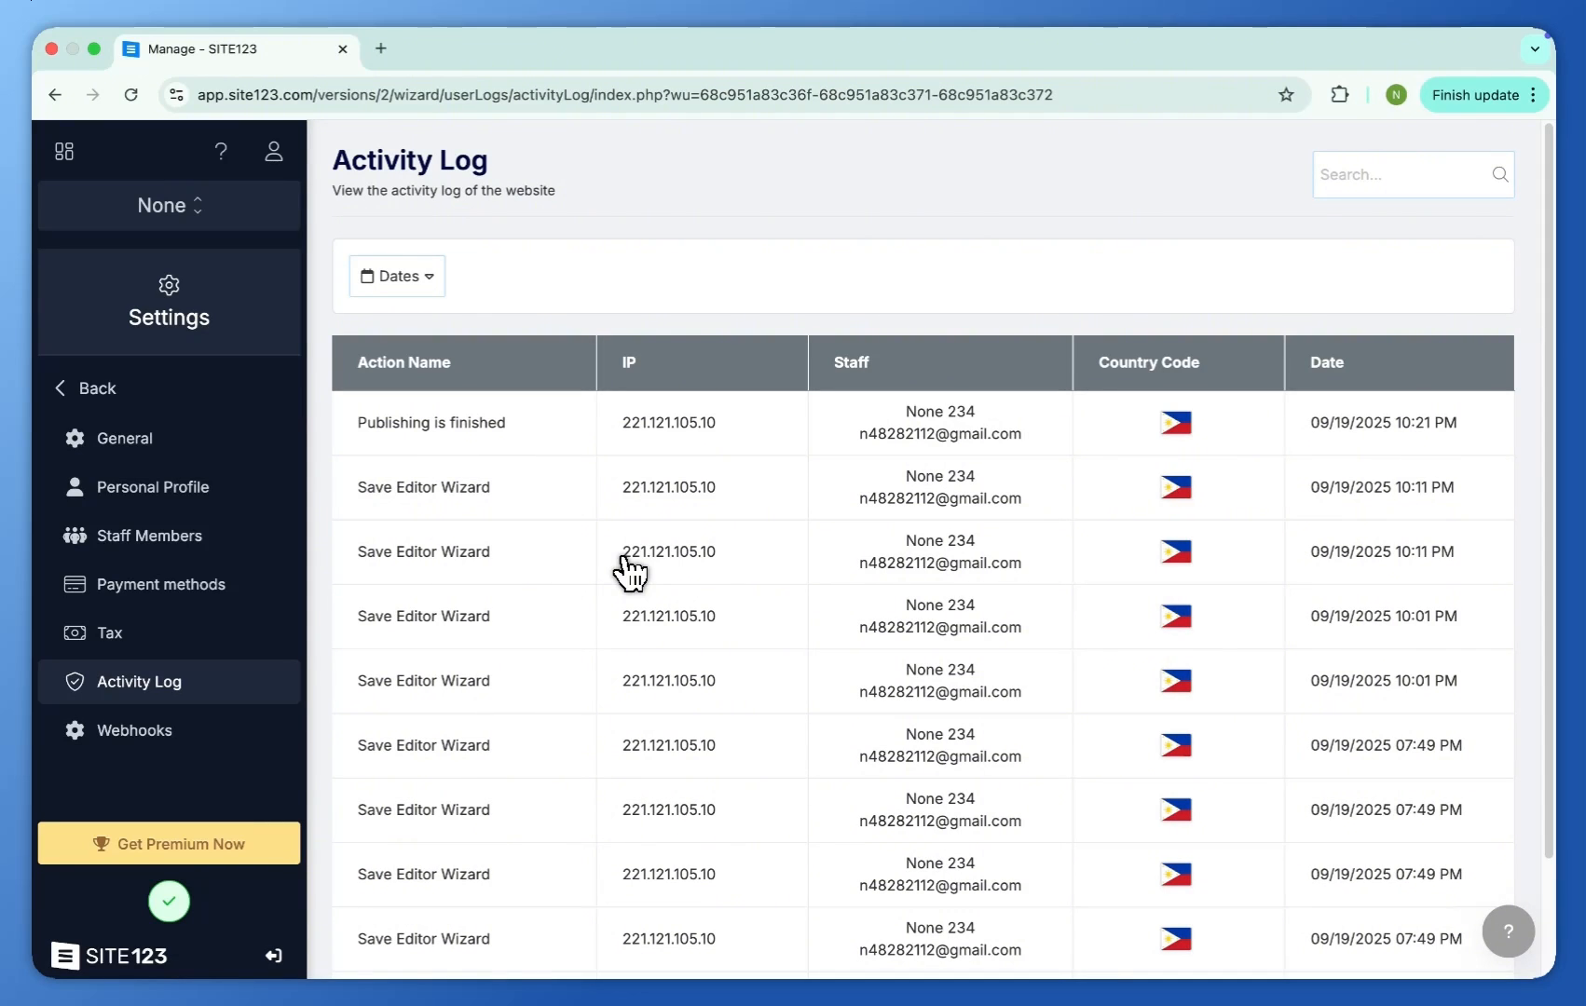
click(205, 731)
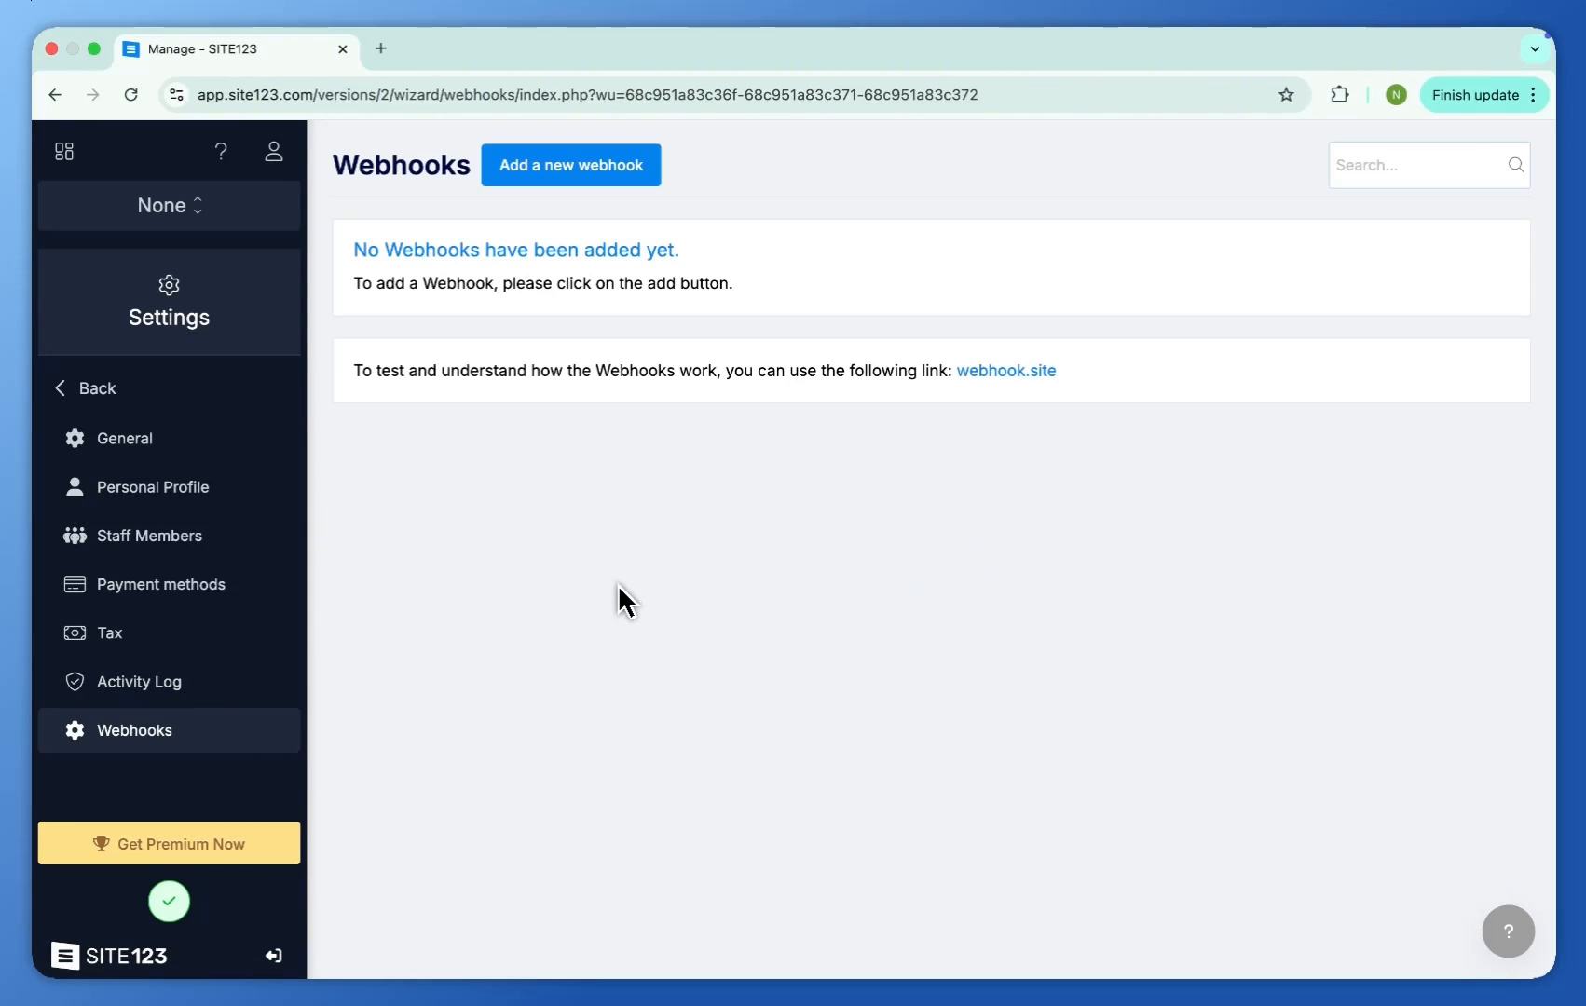